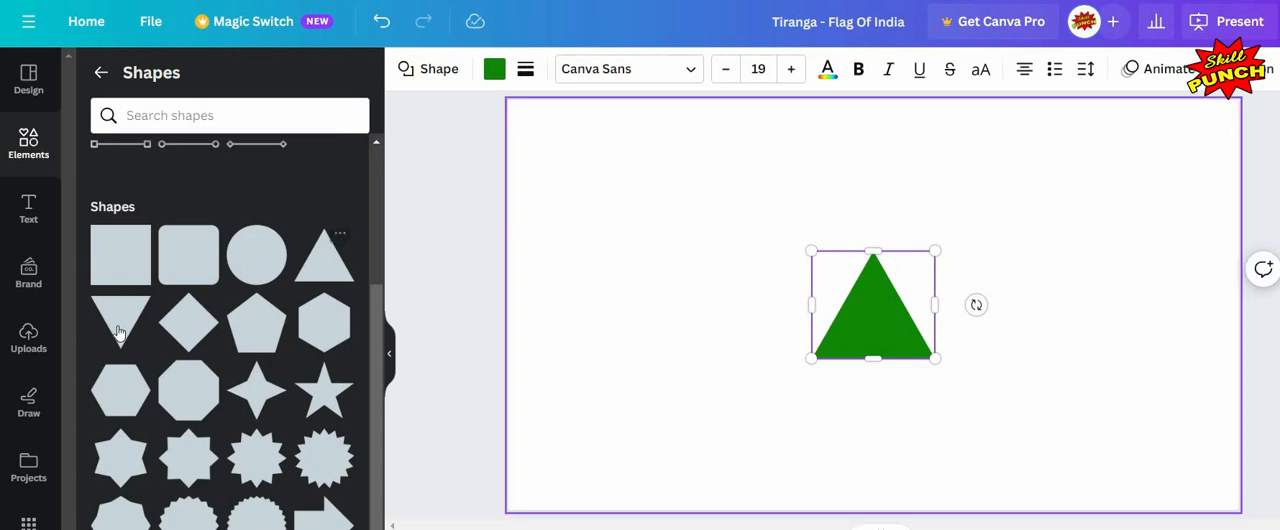
Step: Separate the upright and inverted triangles and place them side by side at the top of the page
click(390, 357)
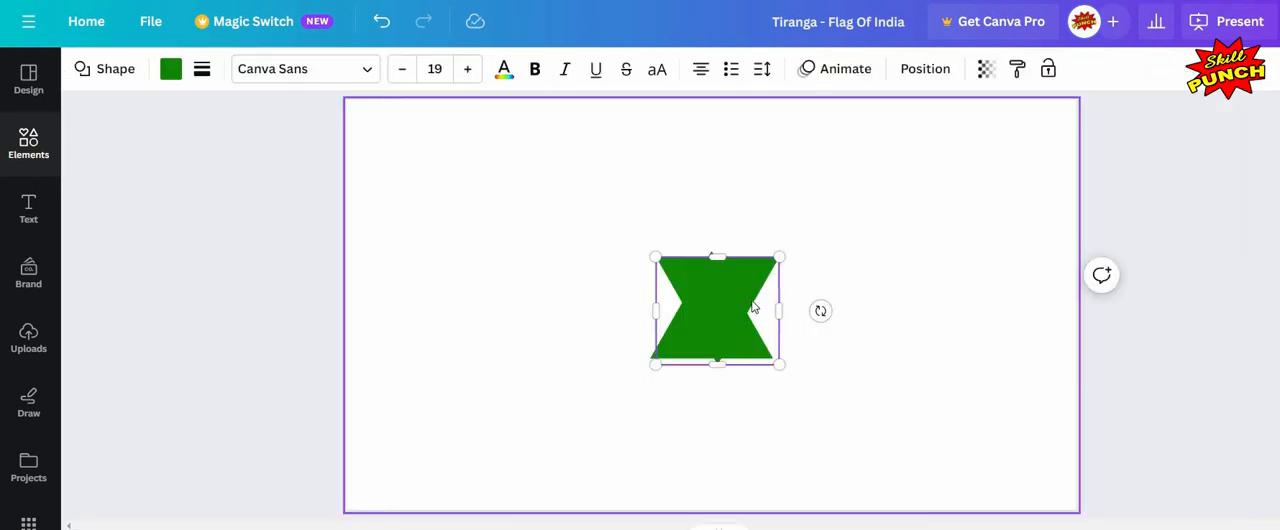
click(914, 291)
drag(745, 291, 923, 291)
drag(711, 317, 684, 148)
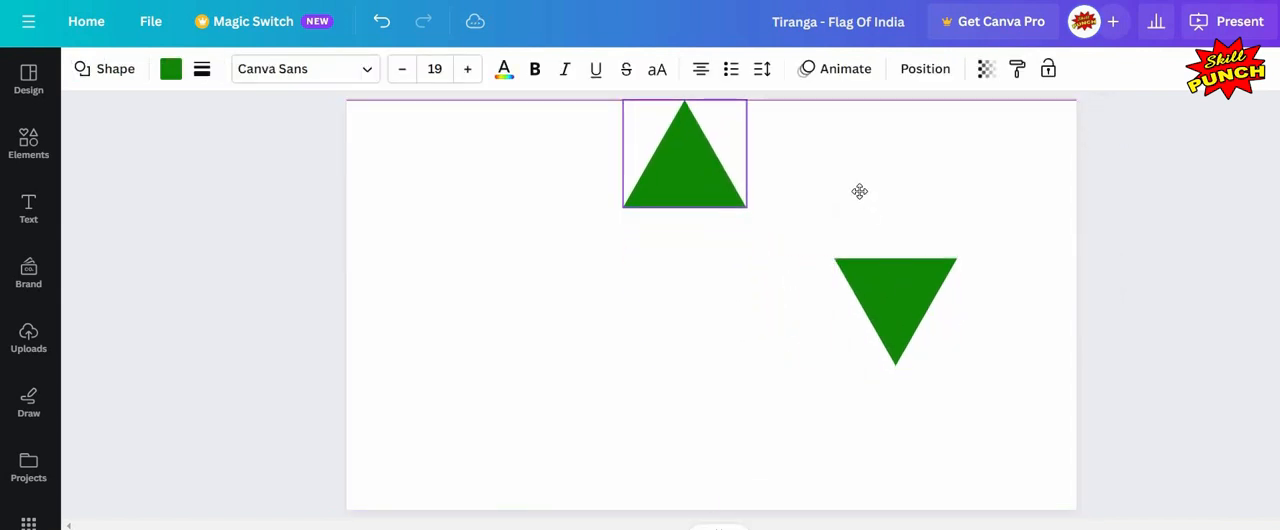
drag(909, 284, 821, 126)
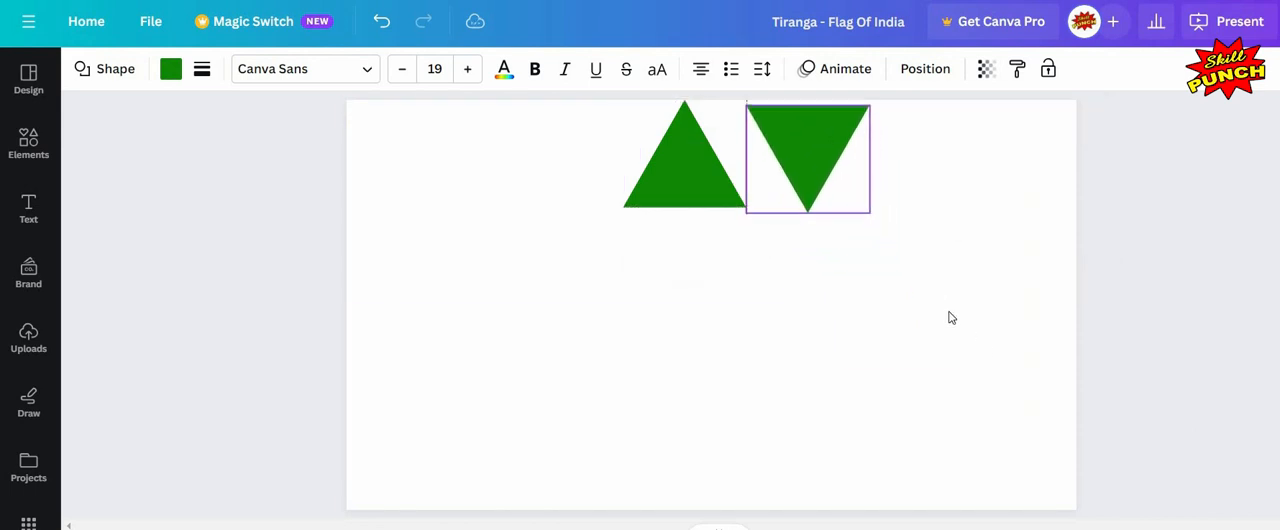
Step: Add a circle shape to the page and fill it with the navy blue #262693
click(322, 331)
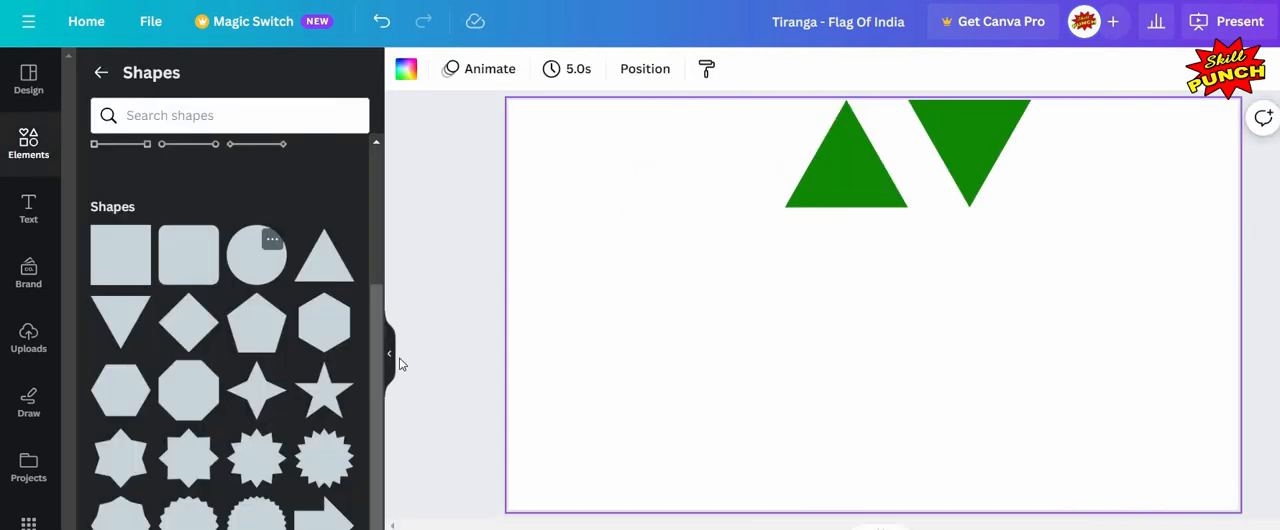
click(390, 362)
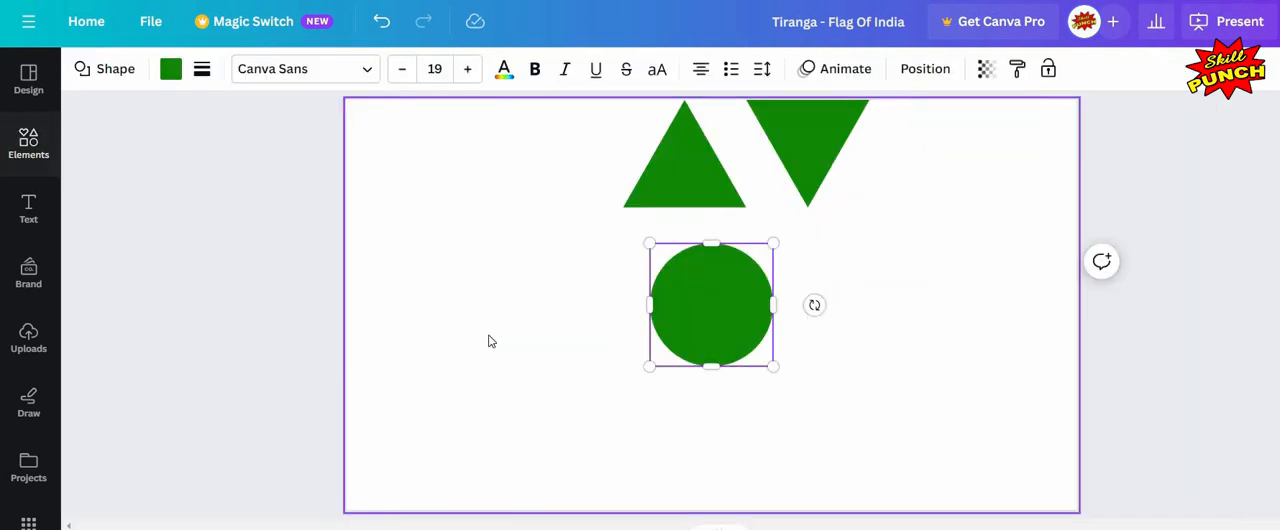
key(Delete)
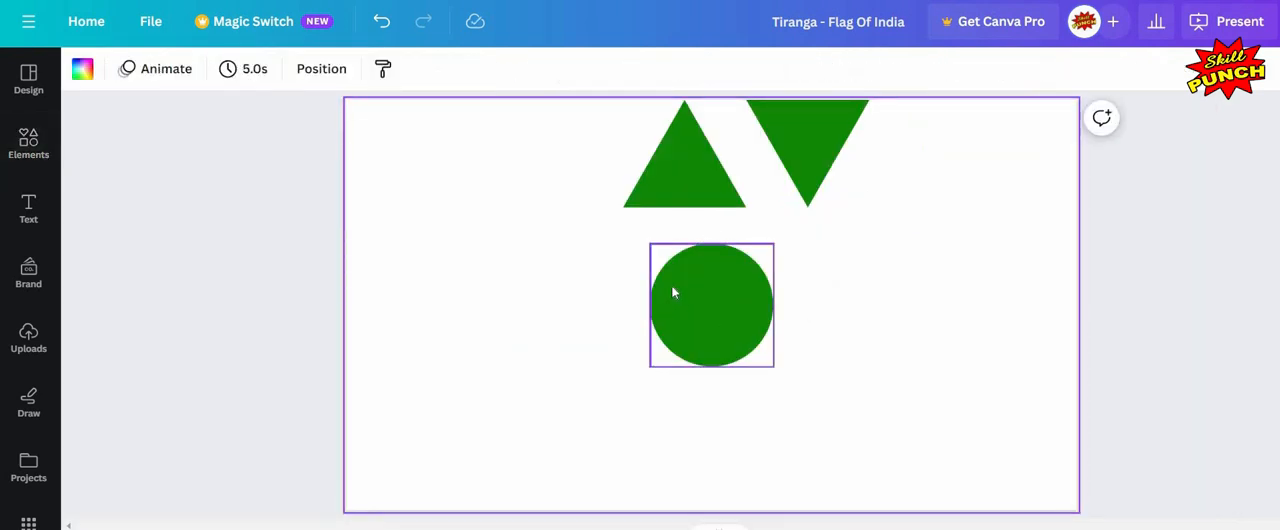
click(677, 295)
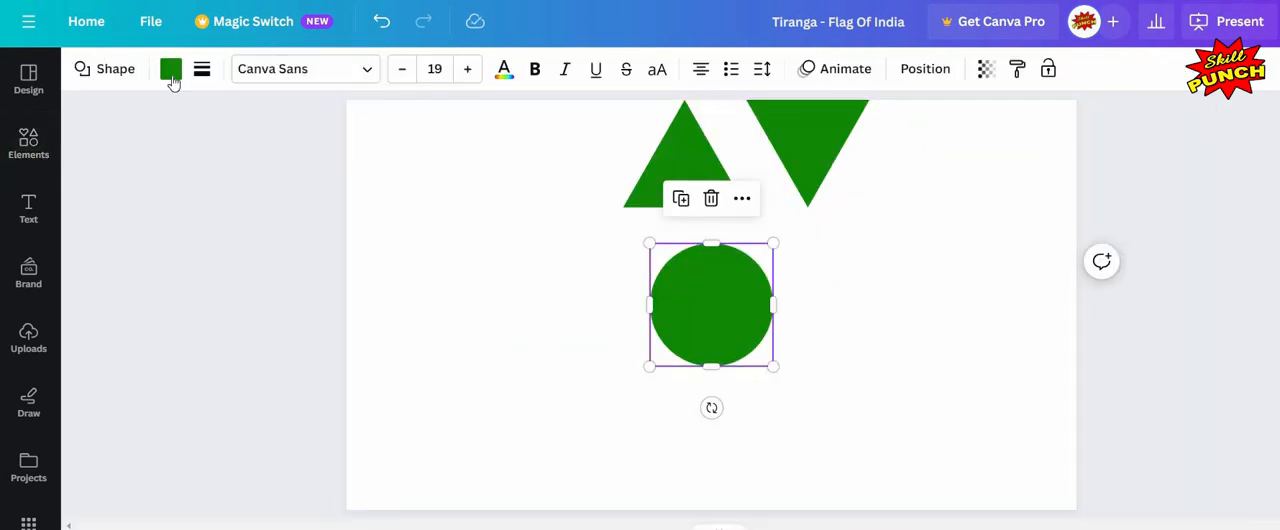
click(178, 78)
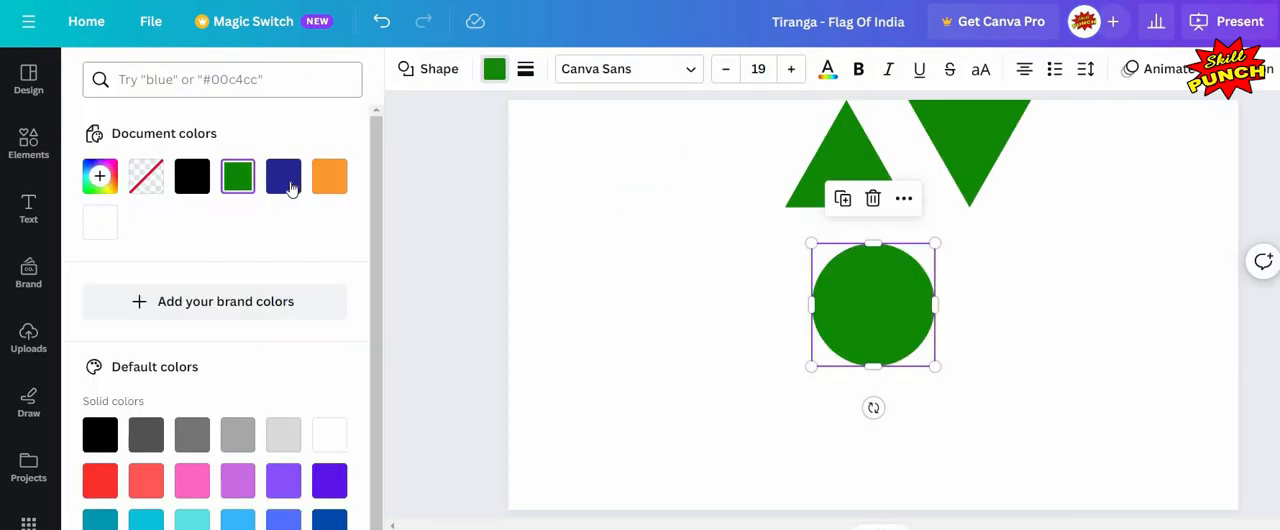
click(285, 177)
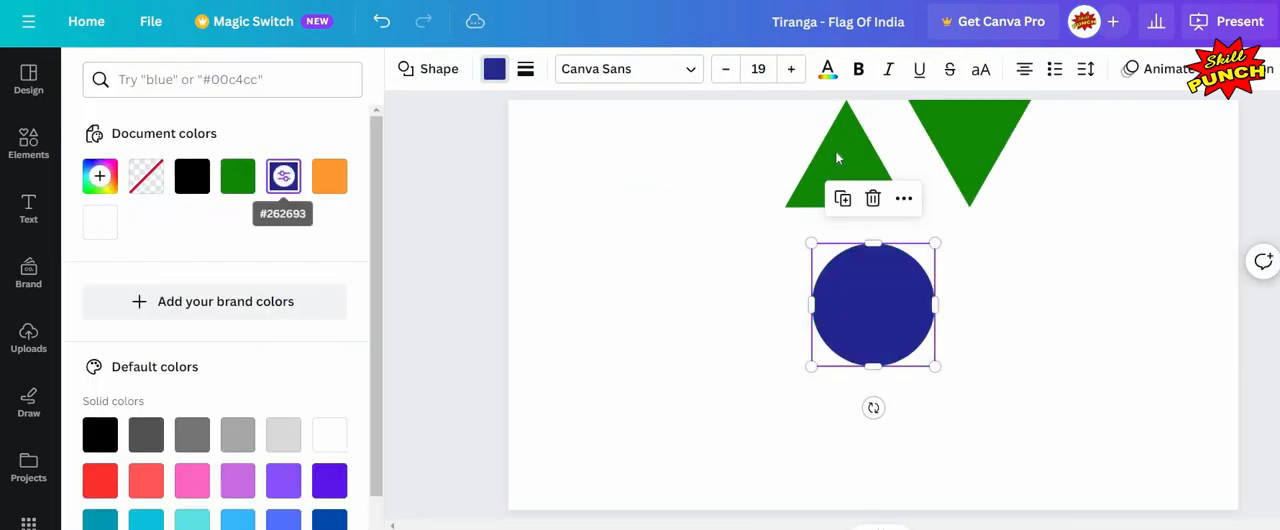
Step: Fill both the upright and the inverted triangle with the same navy blue #262693
click(846, 160)
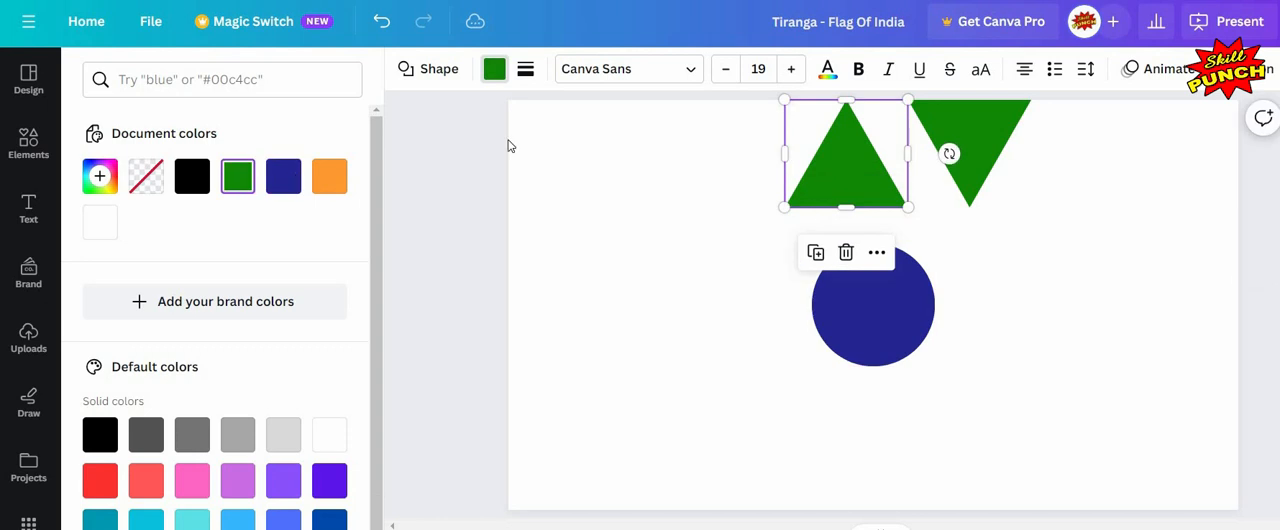
click(285, 177)
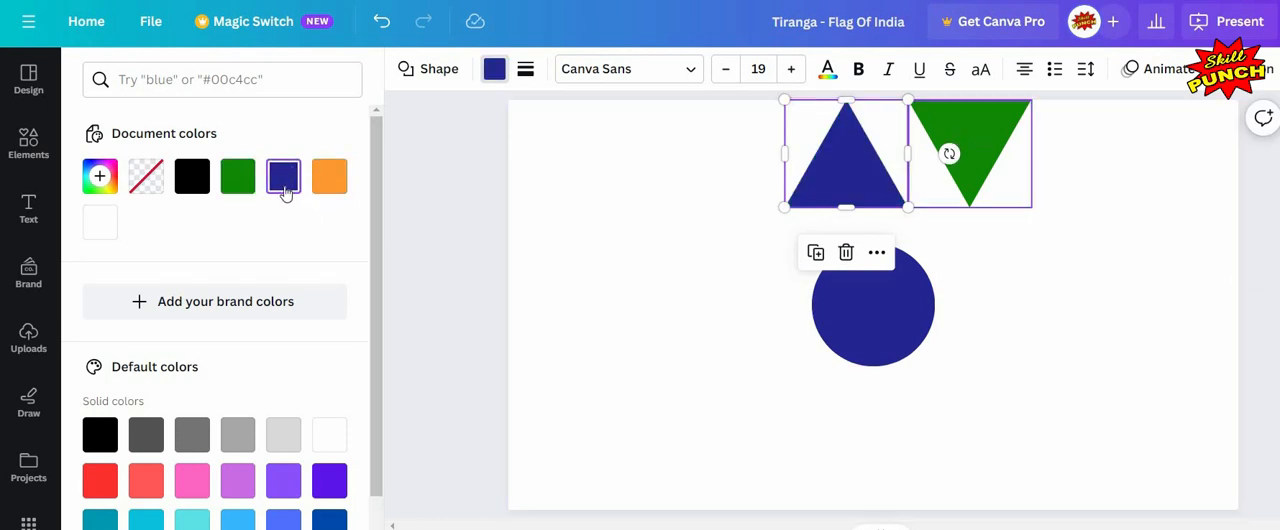
click(968, 135)
click(285, 177)
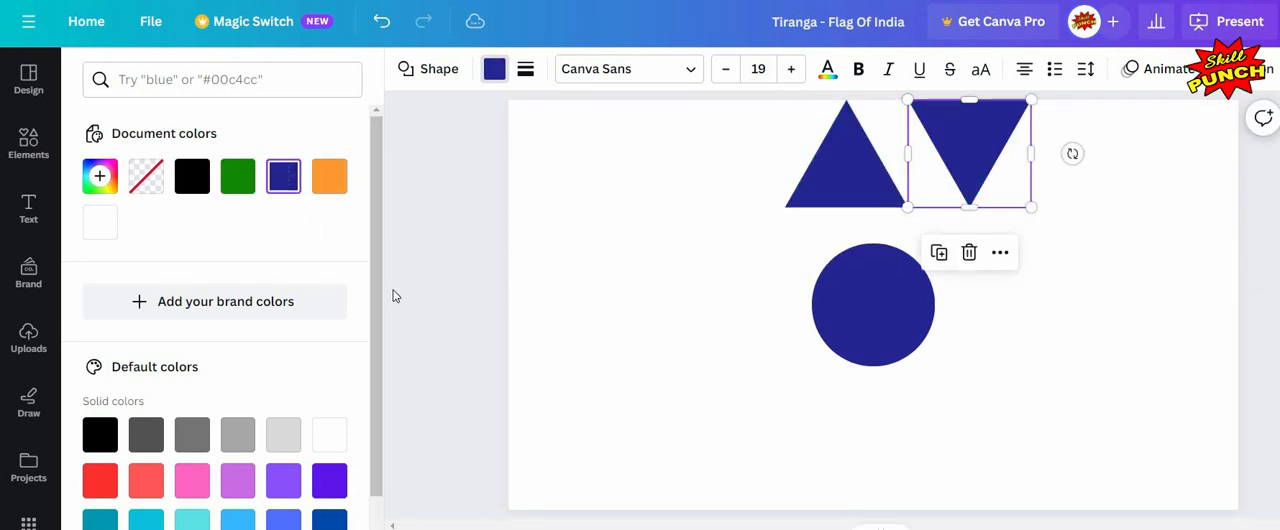
click(1023, 282)
click(903, 275)
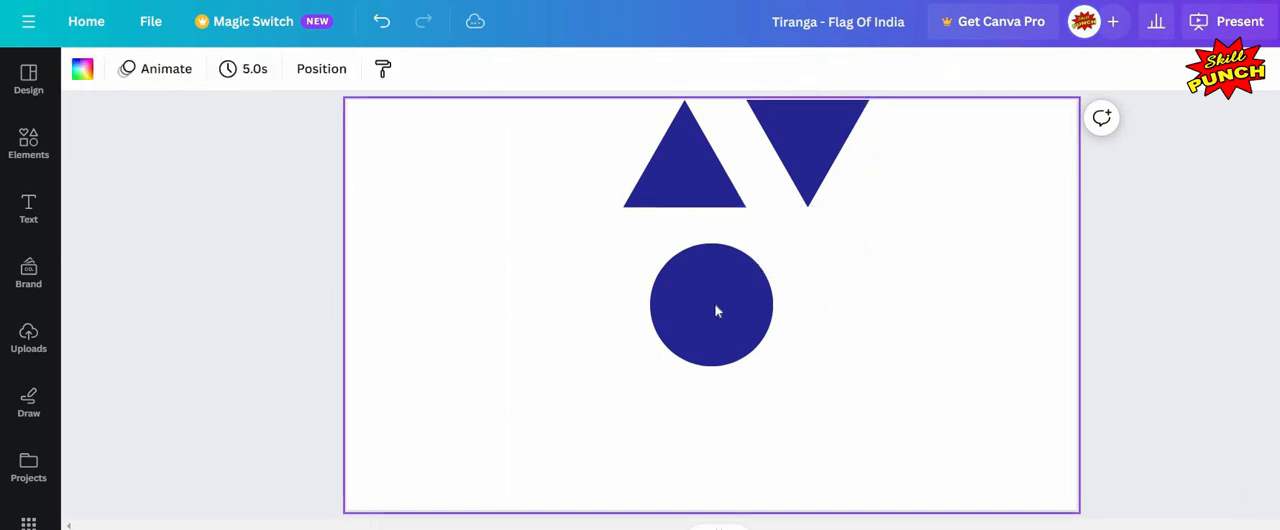
Step: Shrink the circle to about 71 × 71 px
click(652, 250)
drag(648, 245, 750, 342)
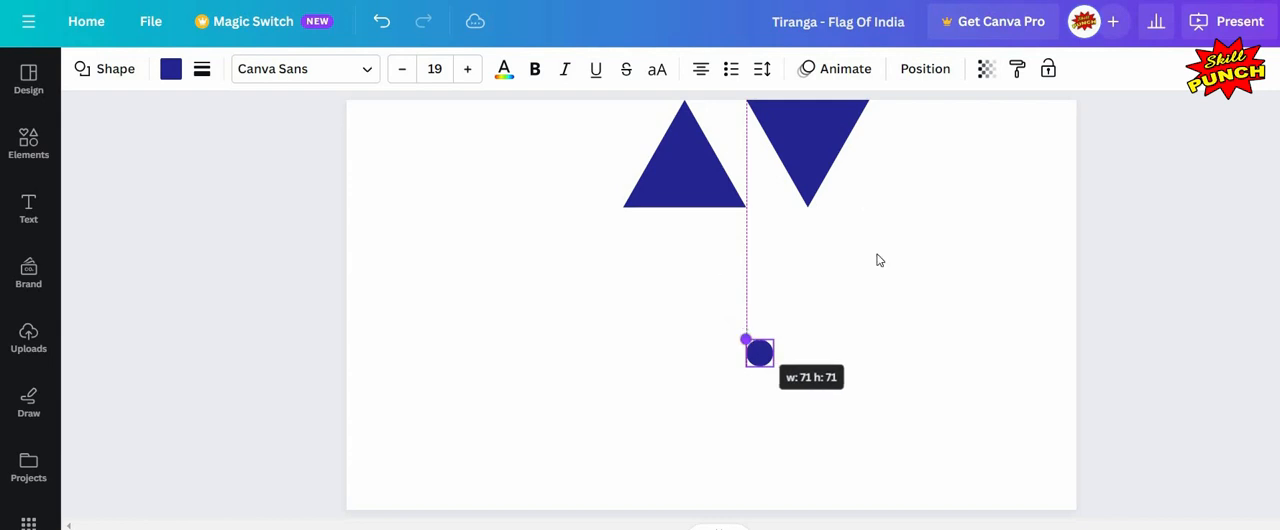
Step: Align the small circle to the centre and middle of the page
click(932, 80)
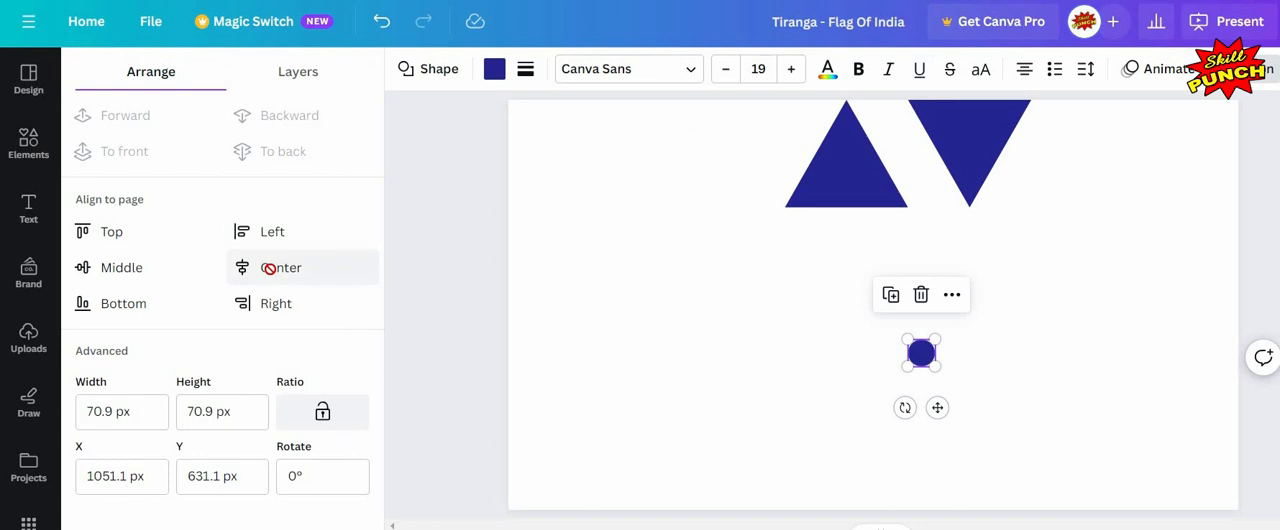
click(268, 268)
click(120, 266)
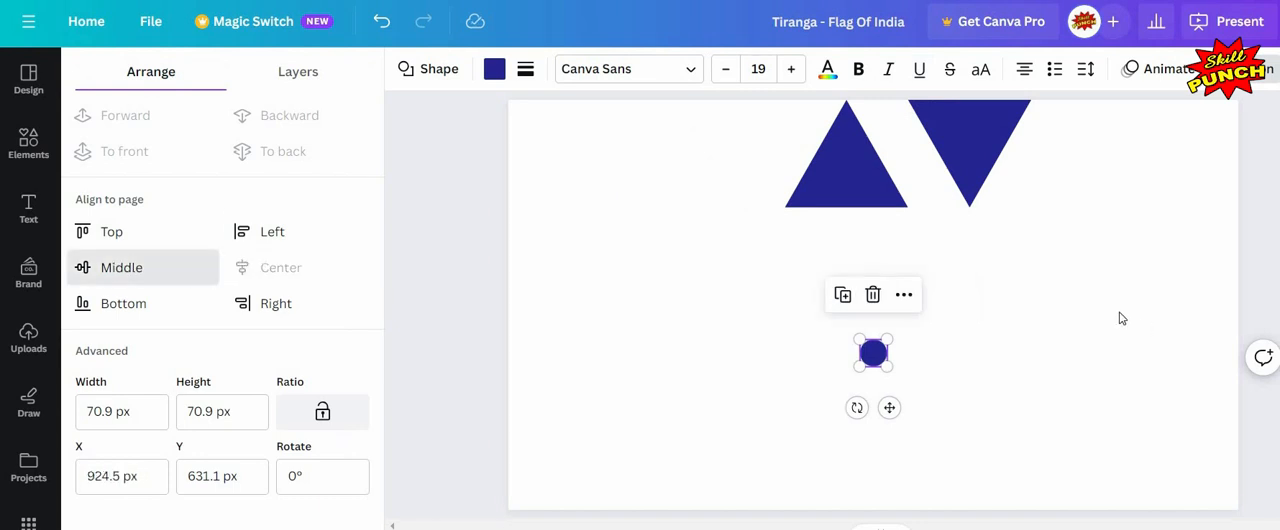
click(448, 355)
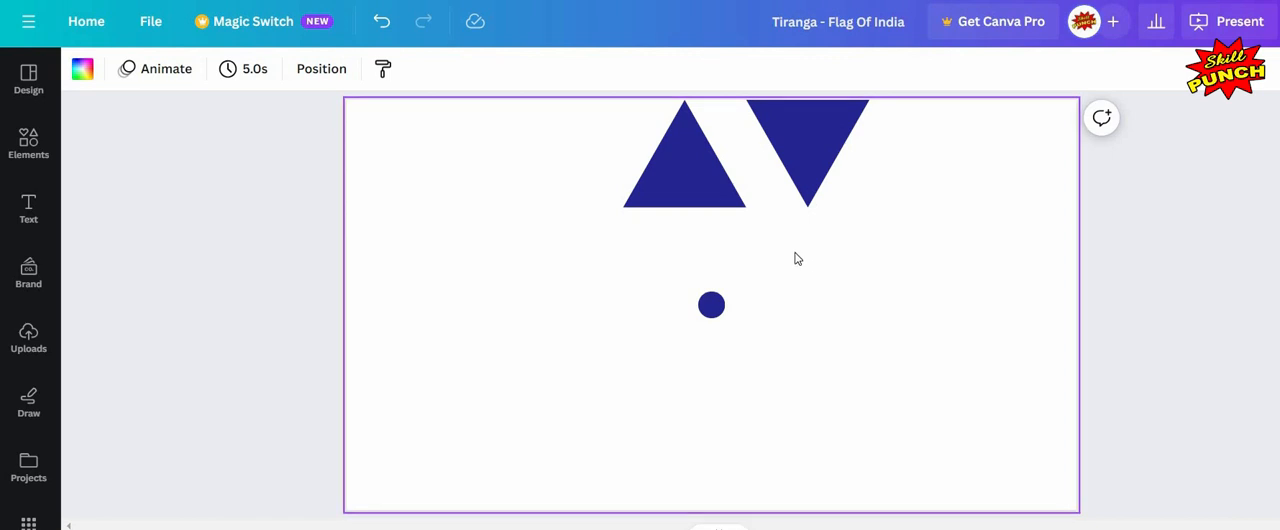
Step: Move the inverted triangle aside to the right of the page
key(c)
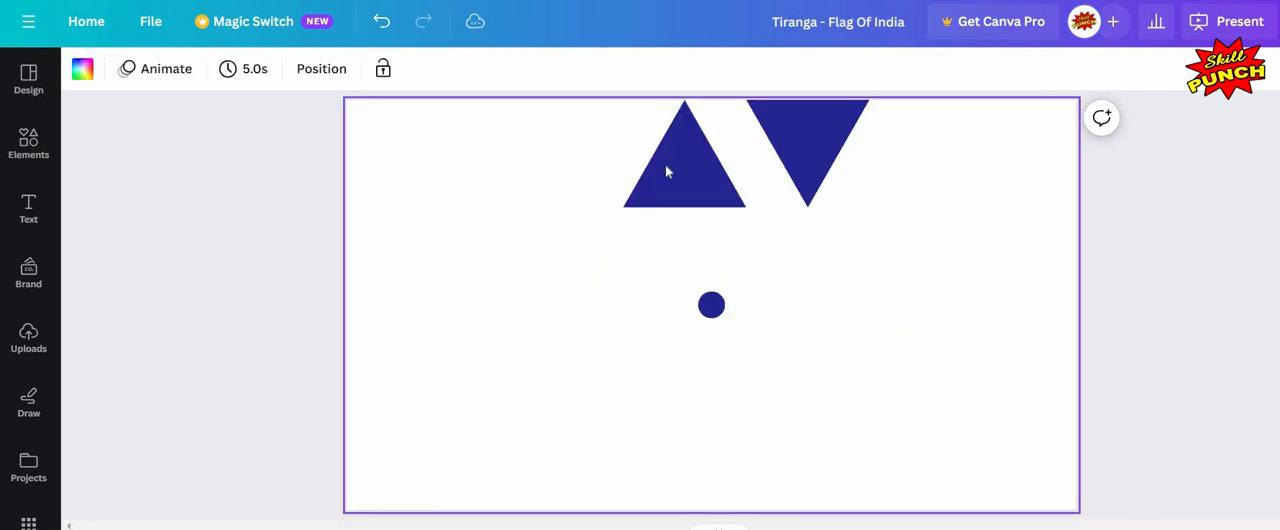
click(666, 170)
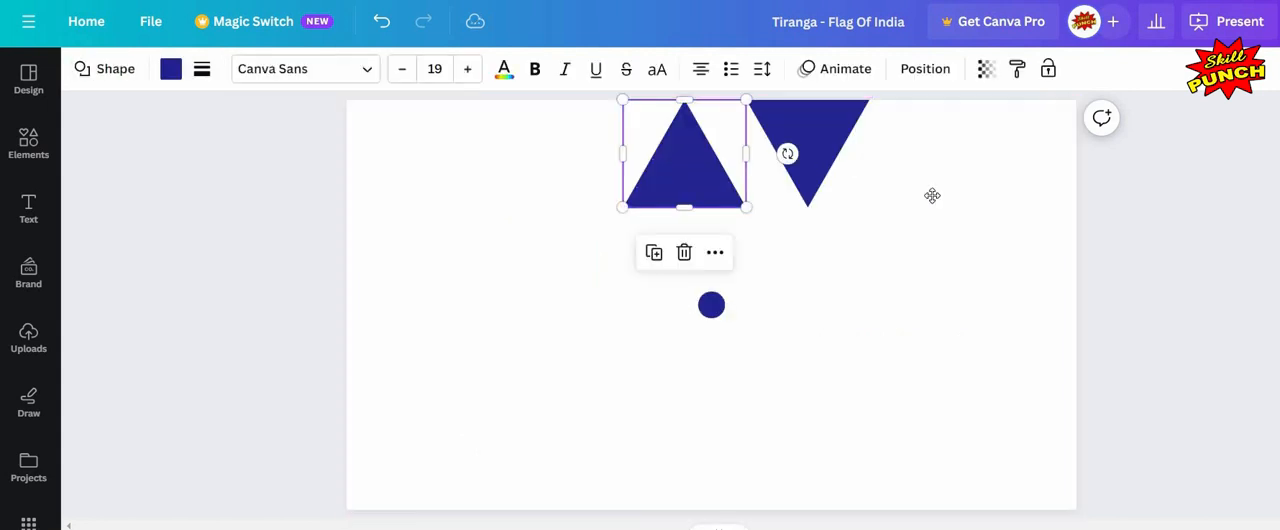
drag(825, 190, 983, 267)
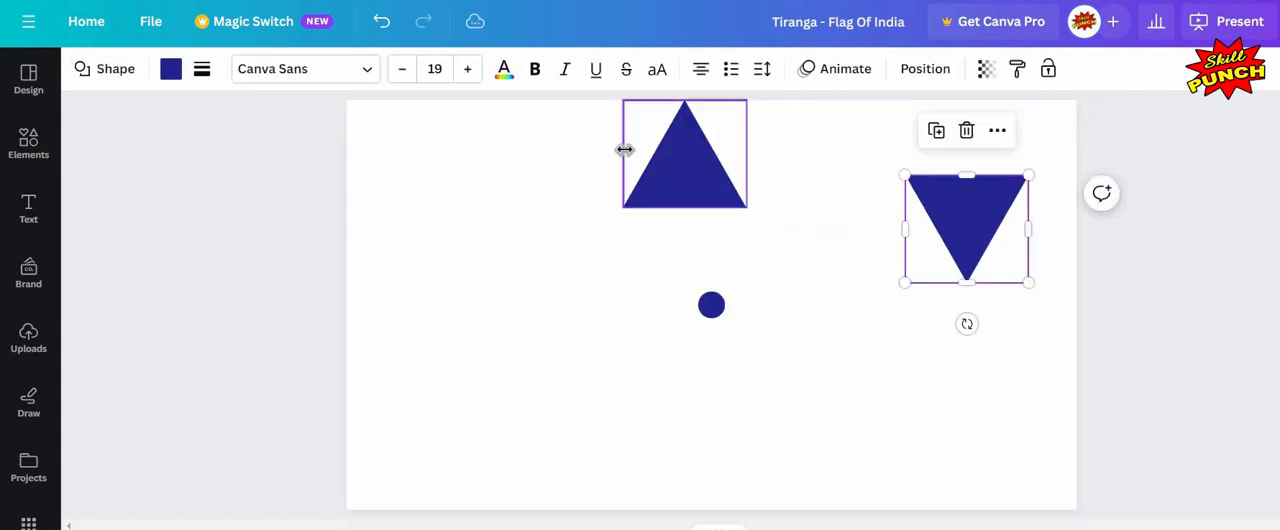
Step: Narrow the upright triangle and stretch it taller into a thin spoke shape
click(666, 155)
drag(667, 155, 725, 153)
drag(712, 214, 724, 194)
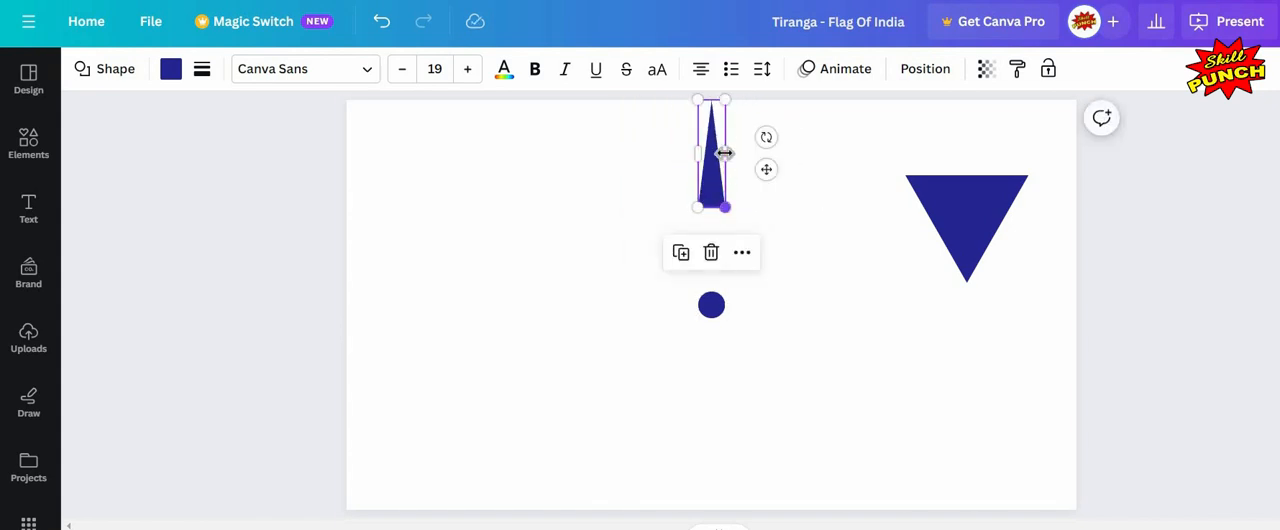
drag(723, 155, 725, 154)
scroll(731, 200, up, 3)
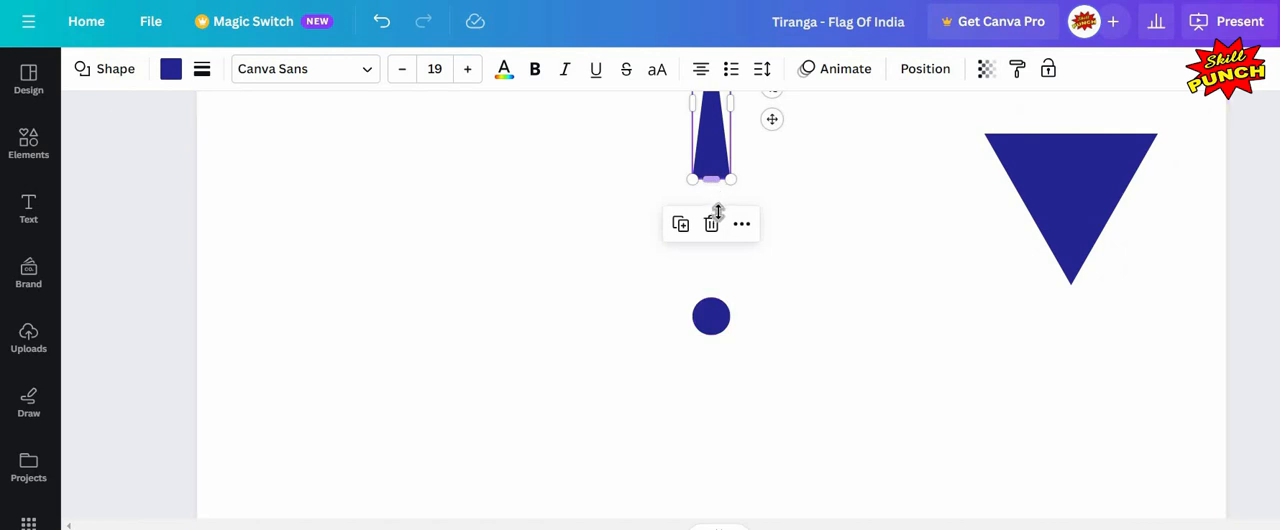
drag(722, 207, 722, 237)
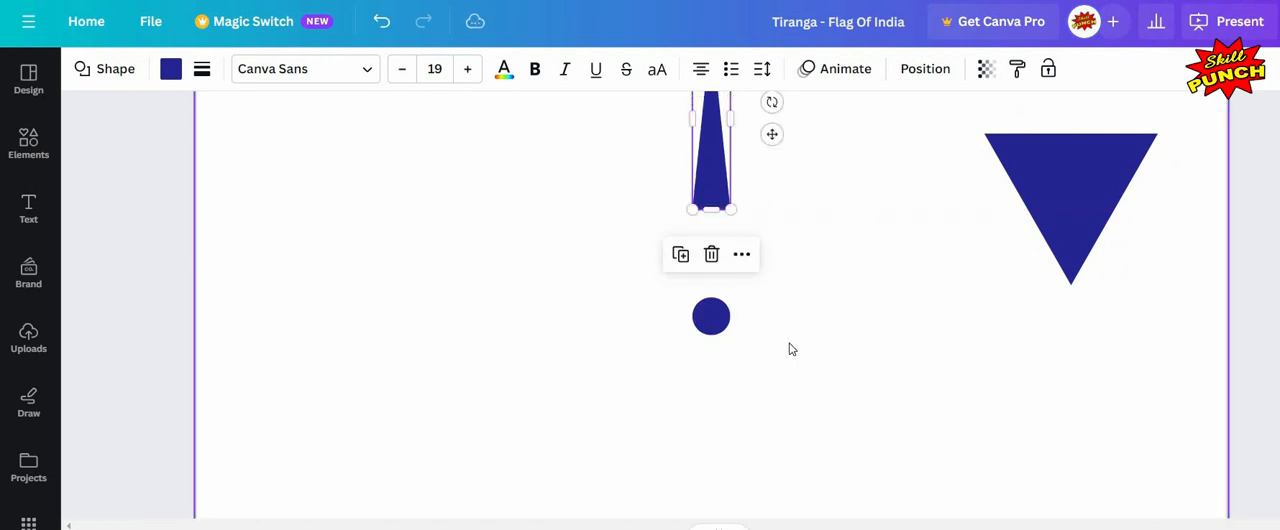
Step: Narrow the spoke further to about 22 px wide and 340 px tall
scroll(705, 215, up, 1)
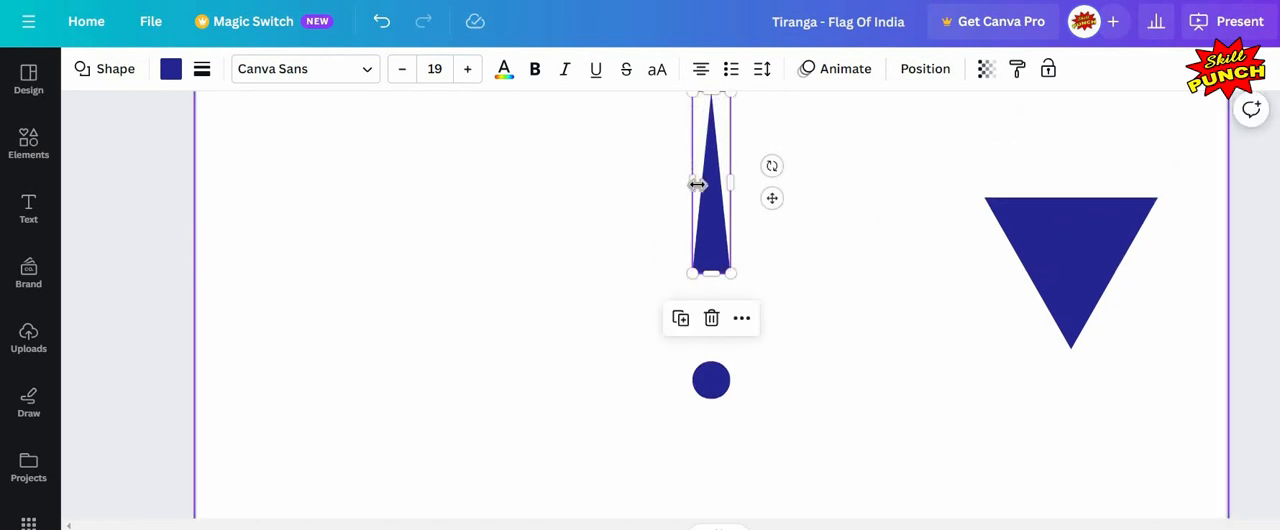
drag(703, 185, 724, 200)
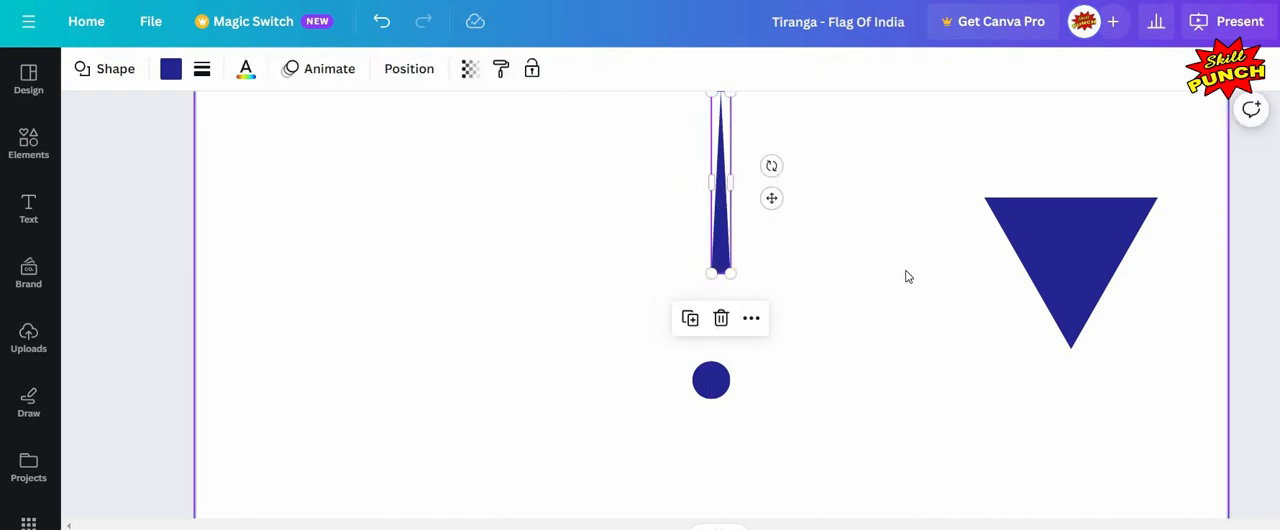
click(818, 246)
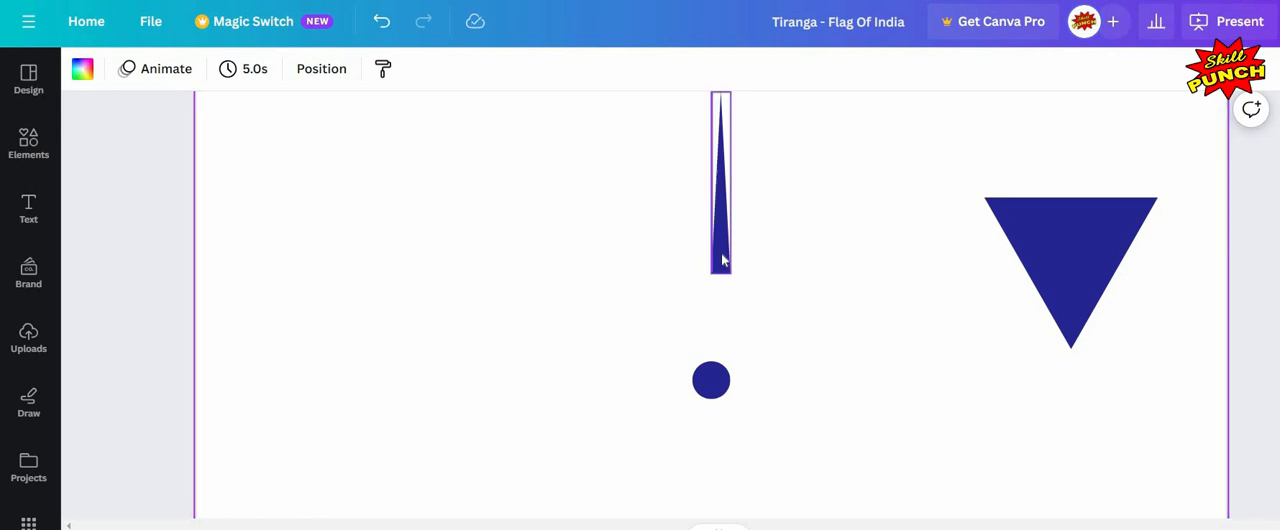
click(708, 178)
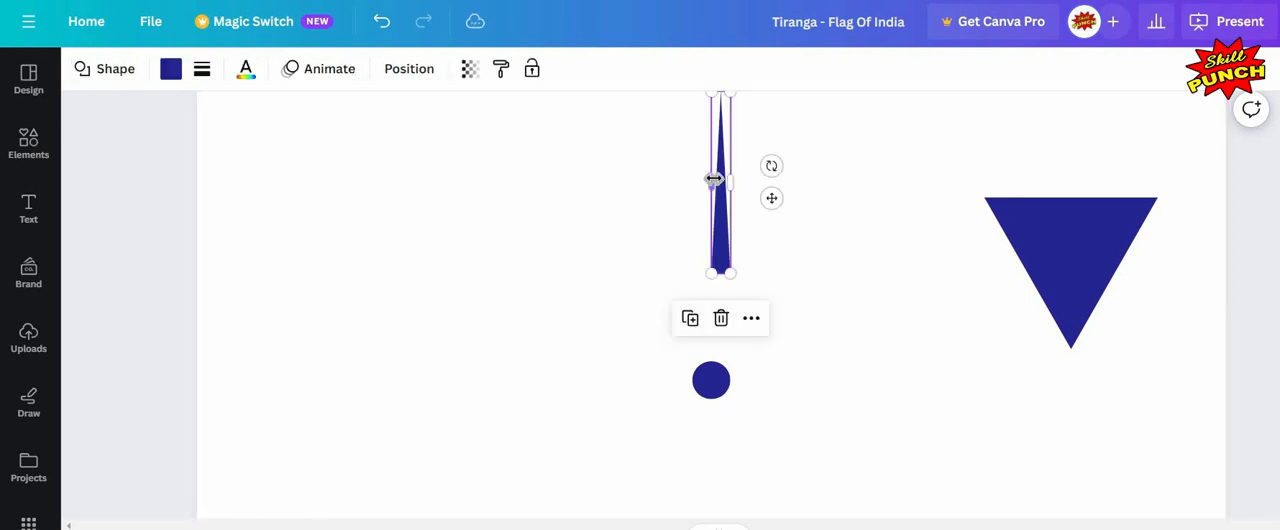
drag(710, 178, 715, 178)
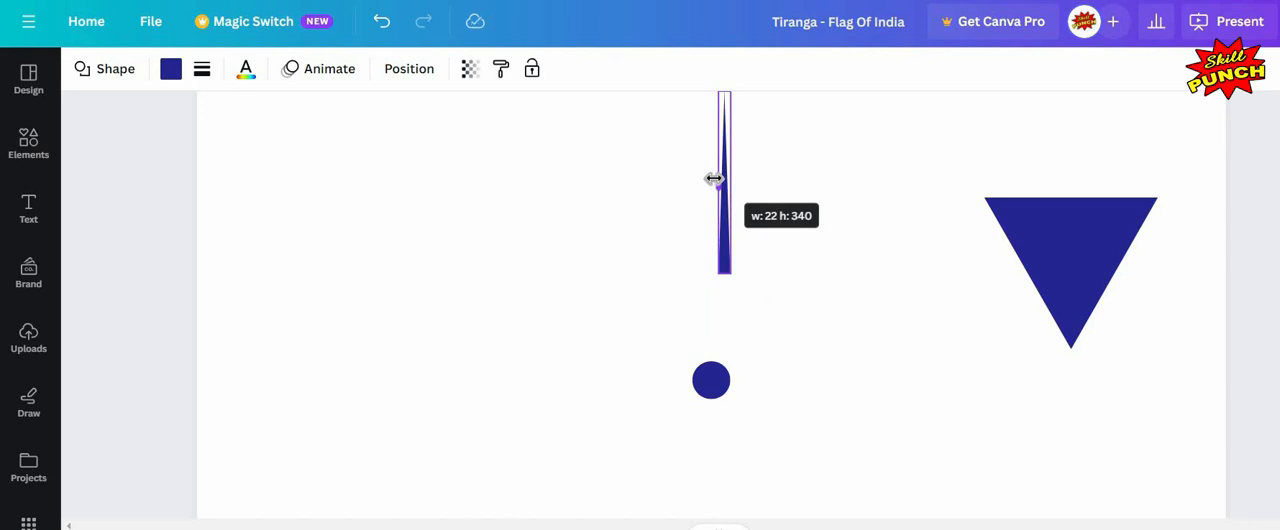
key(Escape)
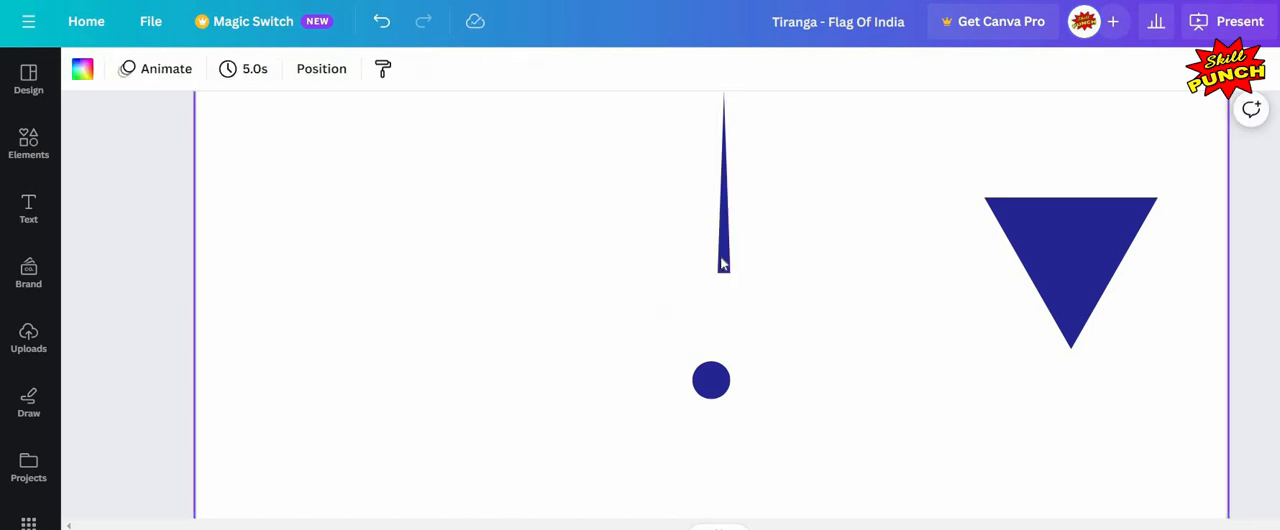
Step: Open the spoke's position settings to inspect its size and placement
click(730, 262)
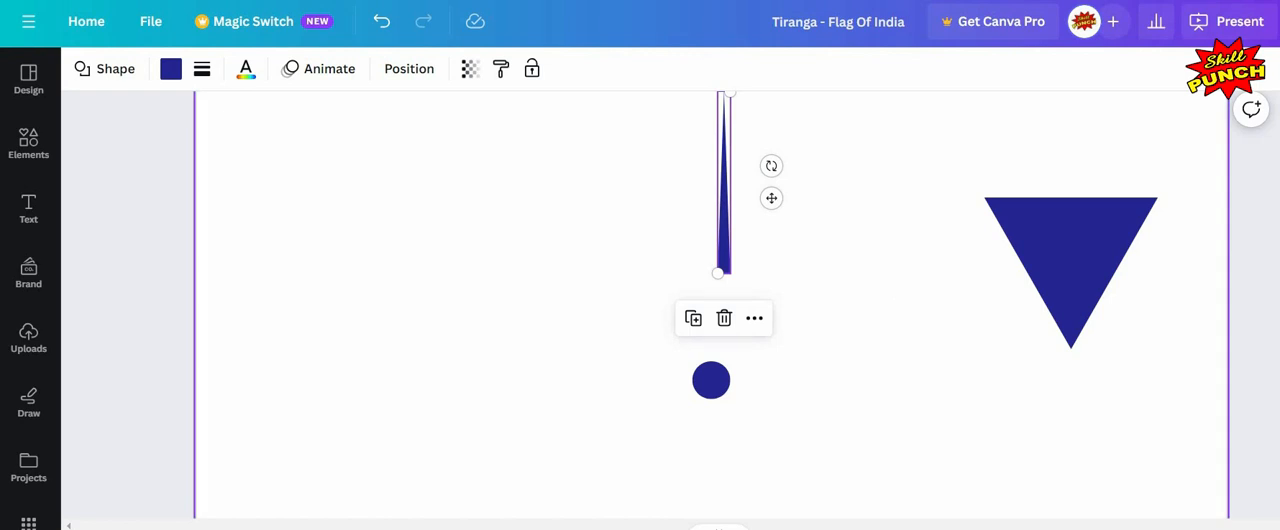
click(414, 78)
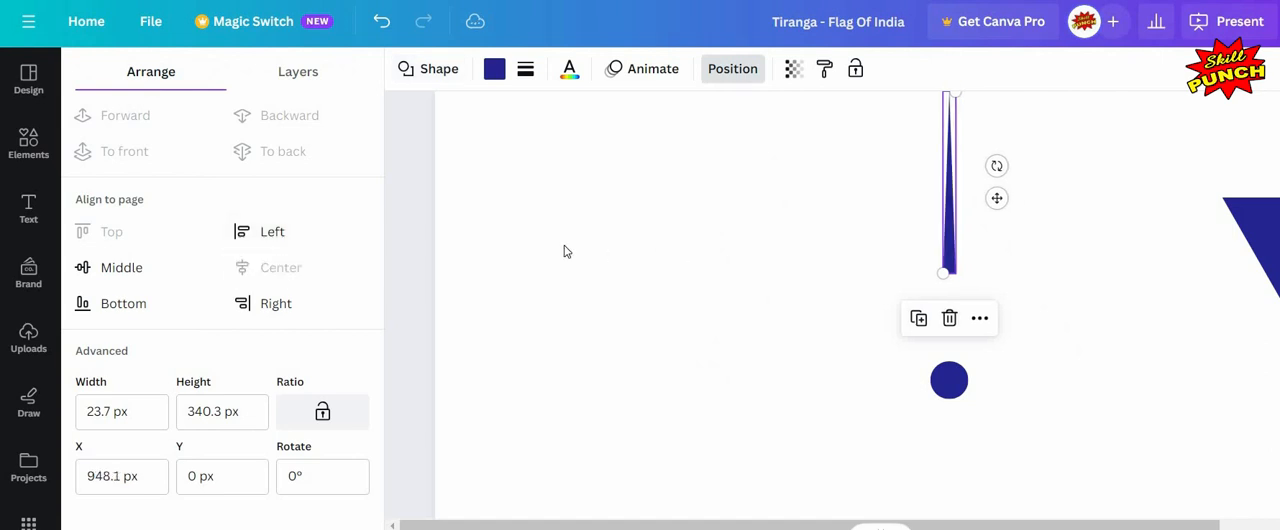
click(629, 305)
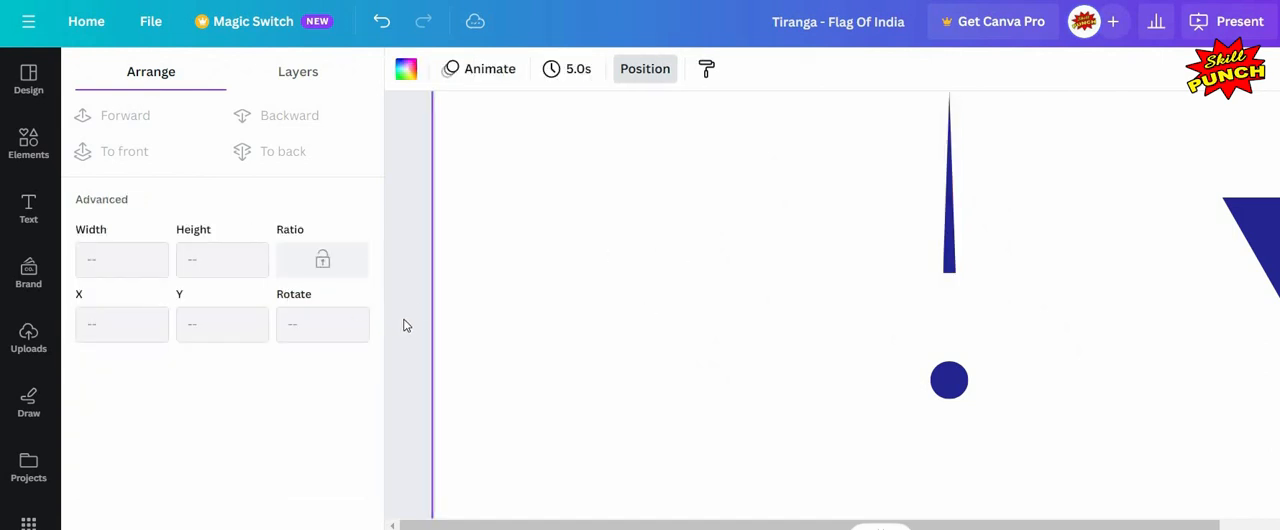
click(720, 322)
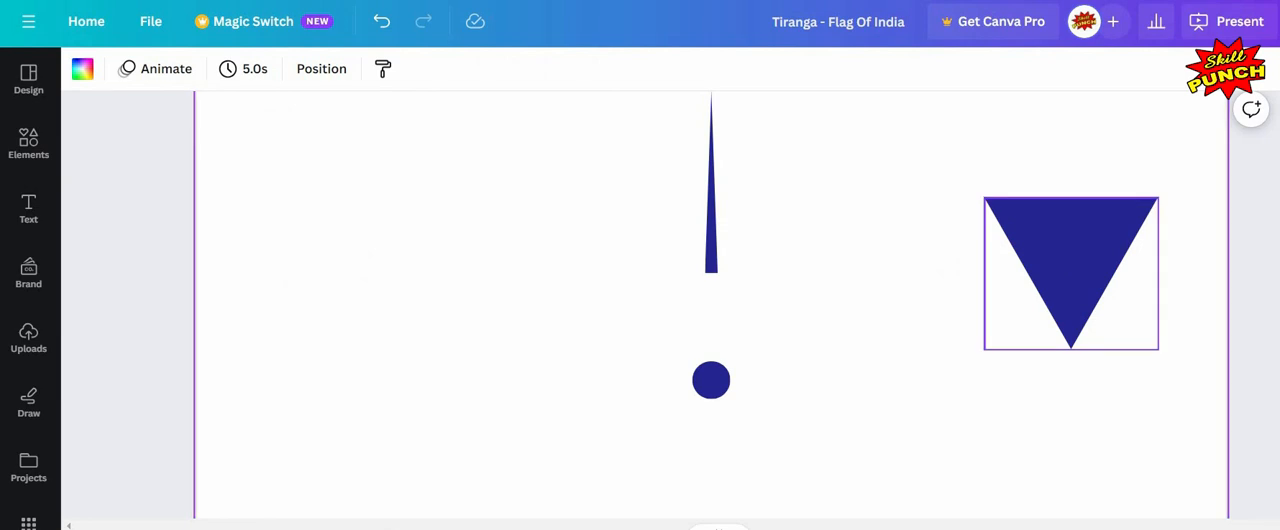
Step: Move the inverted triangle beneath the spoke, centred over the small circle
click(1071, 262)
scroll(1217, 226, up, 4)
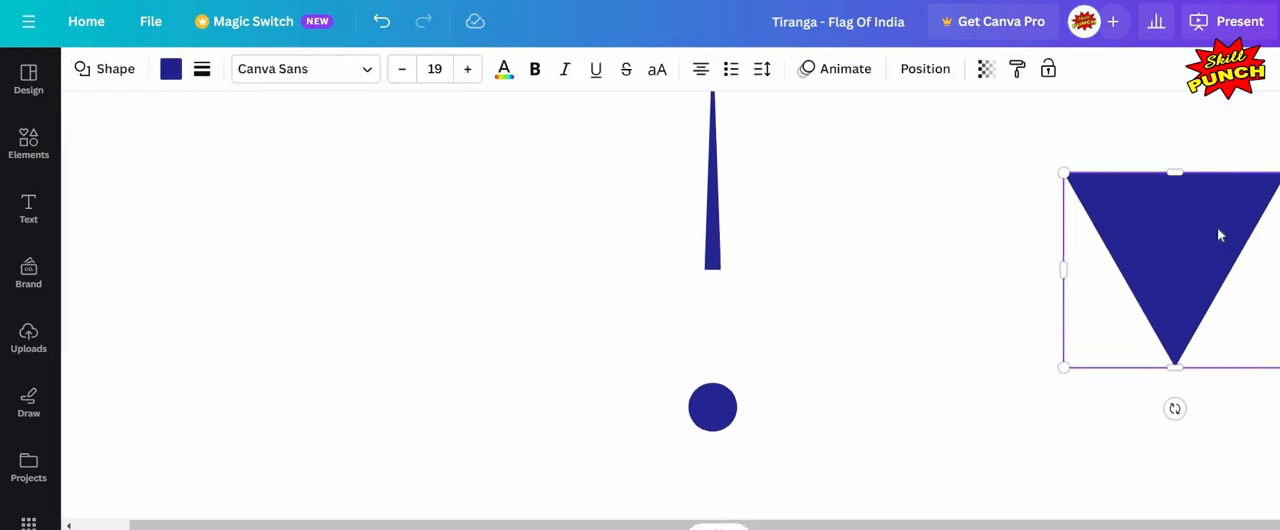
drag(1217, 226, 670, 311)
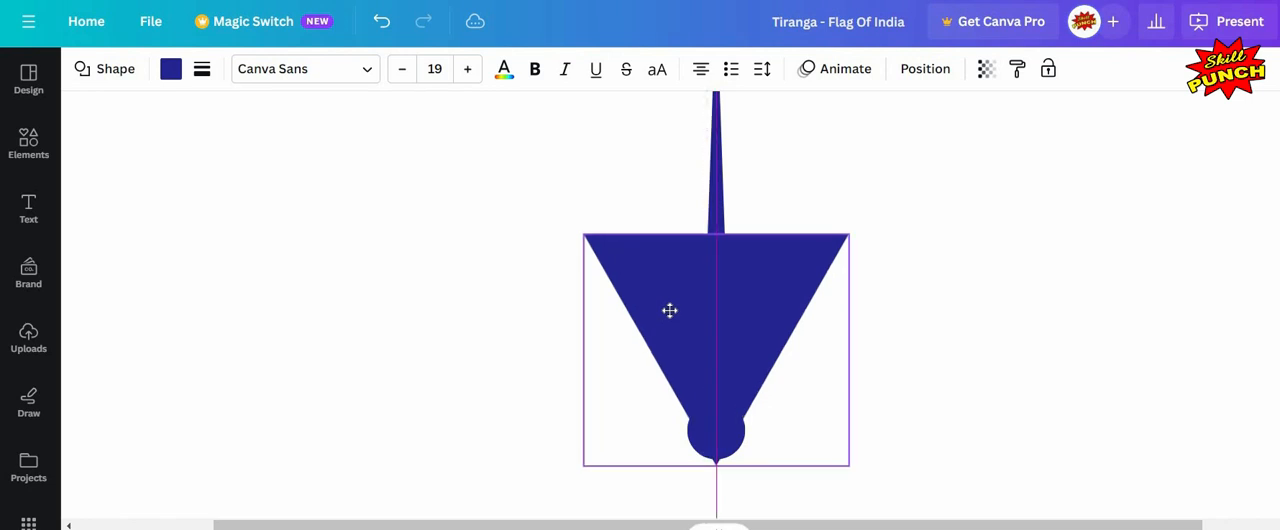
Step: Resize the inverted triangle into a narrow, shorter tapered lower half directly beneath the upper spoke
drag(689, 241, 714, 235)
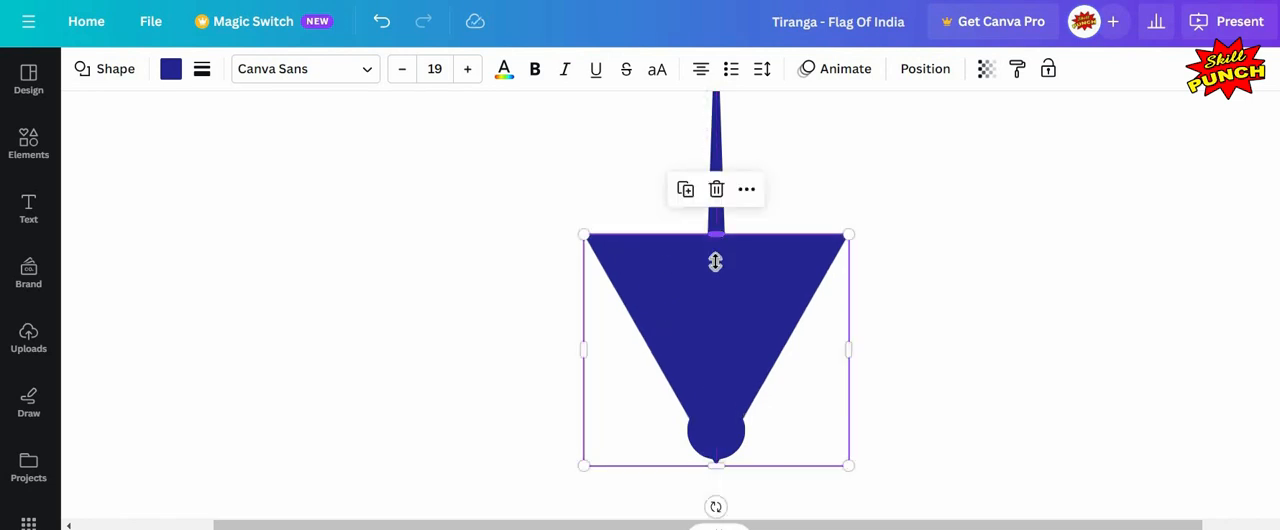
drag(716, 273, 716, 267)
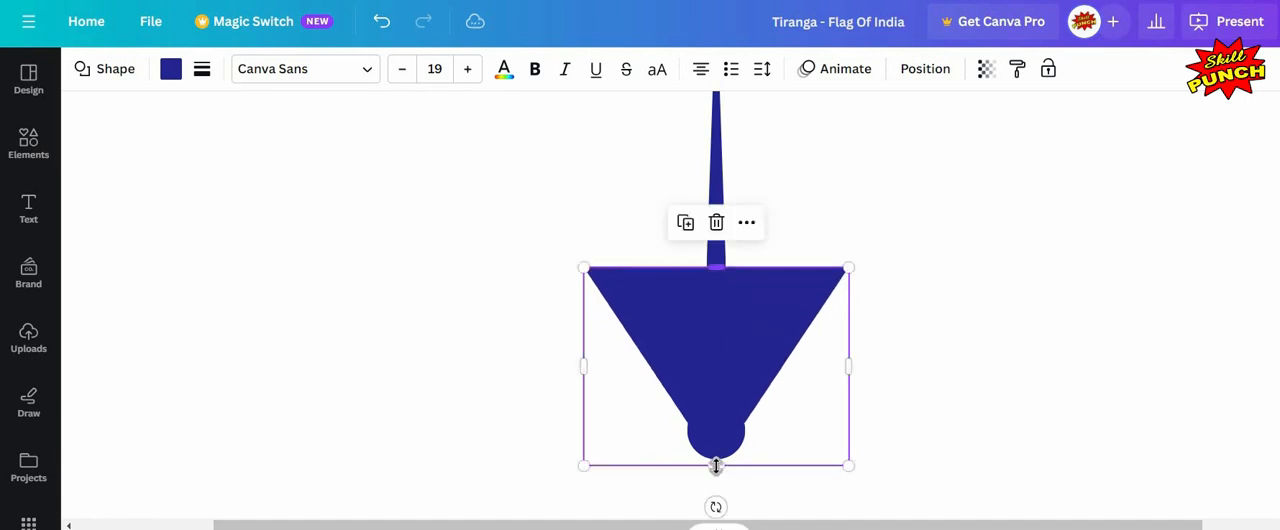
drag(716, 465, 716, 430)
drag(586, 348, 707, 363)
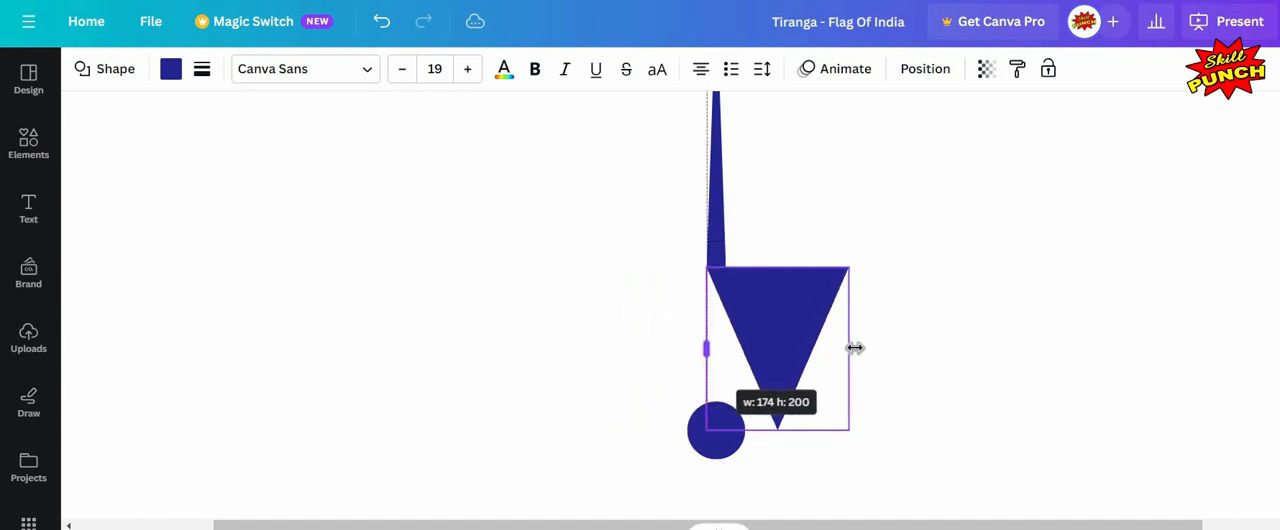
drag(848, 348, 726, 348)
click(830, 385)
Step: Delete the small circle at the base of the spoke
scroll(702, 267, down, 3)
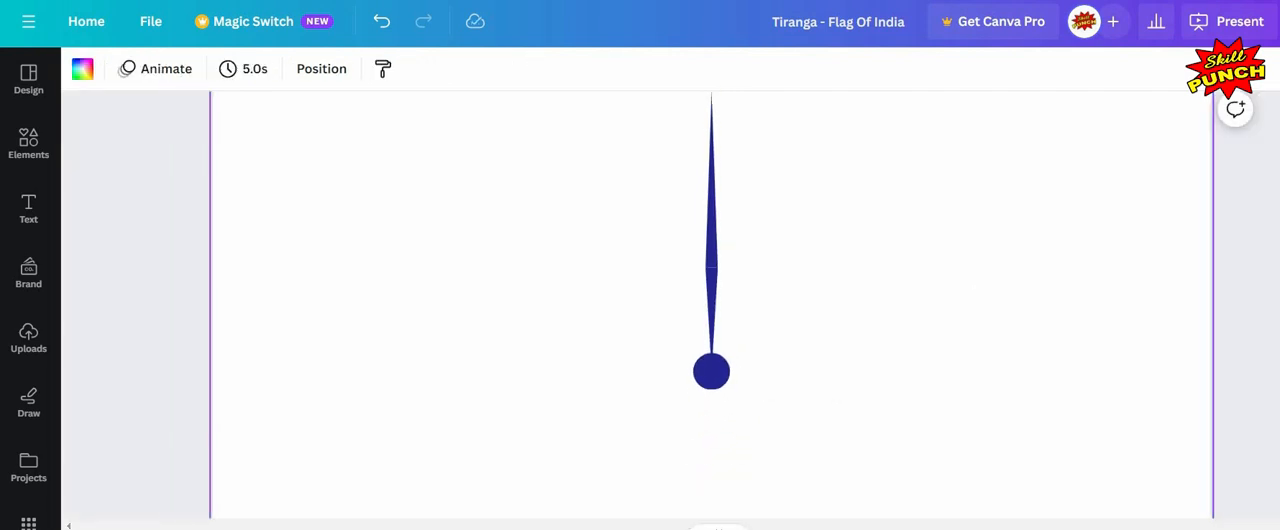
scroll(711, 304, down, 5)
scroll(711, 304, up, 2)
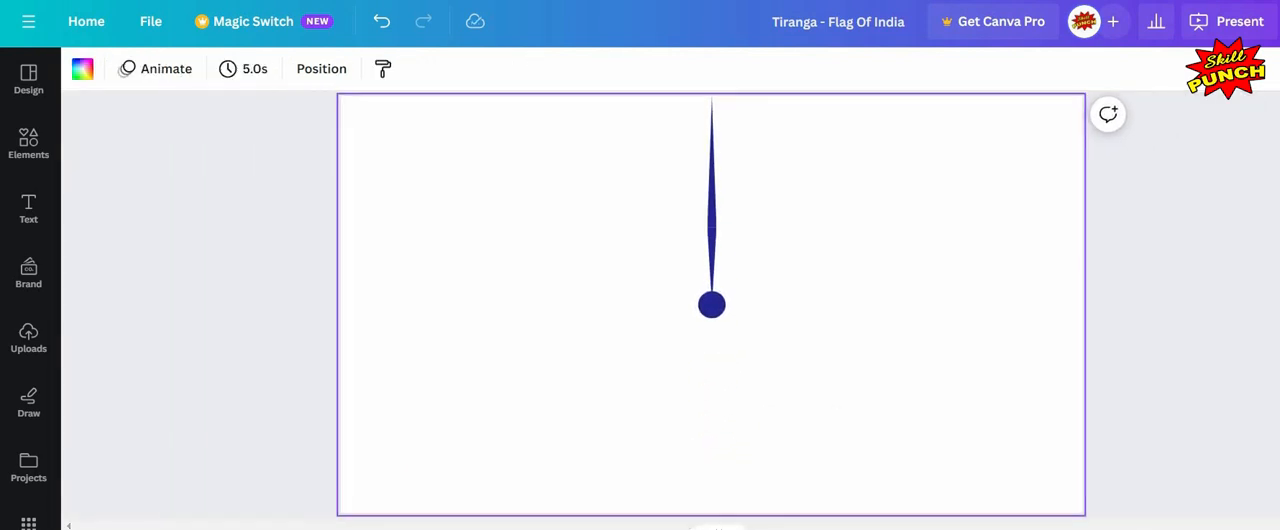
scroll(711, 304, up, 3)
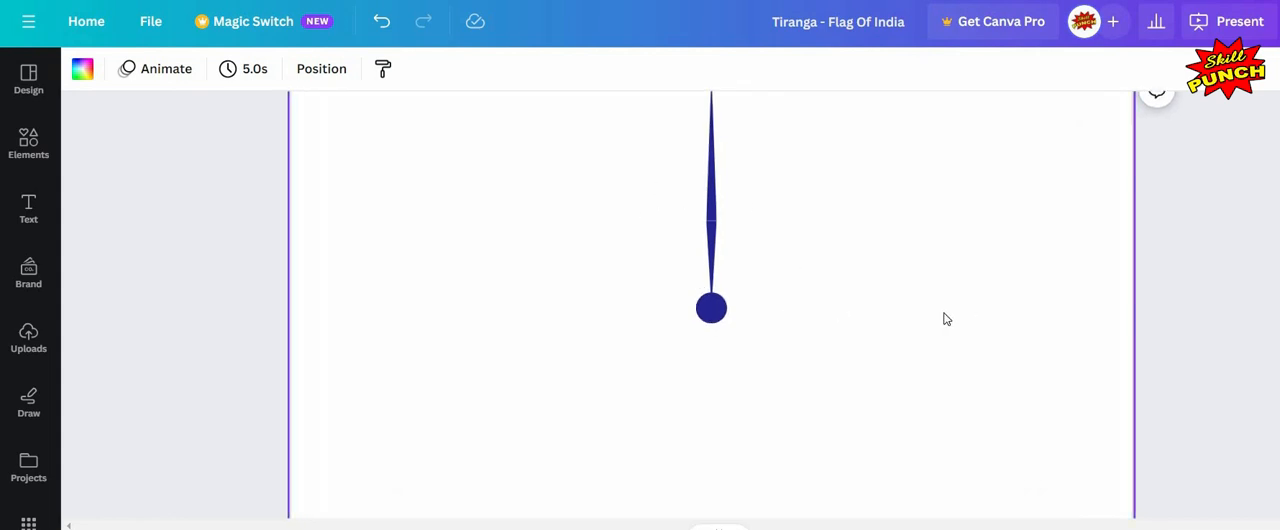
scroll(826, 370, up, 1)
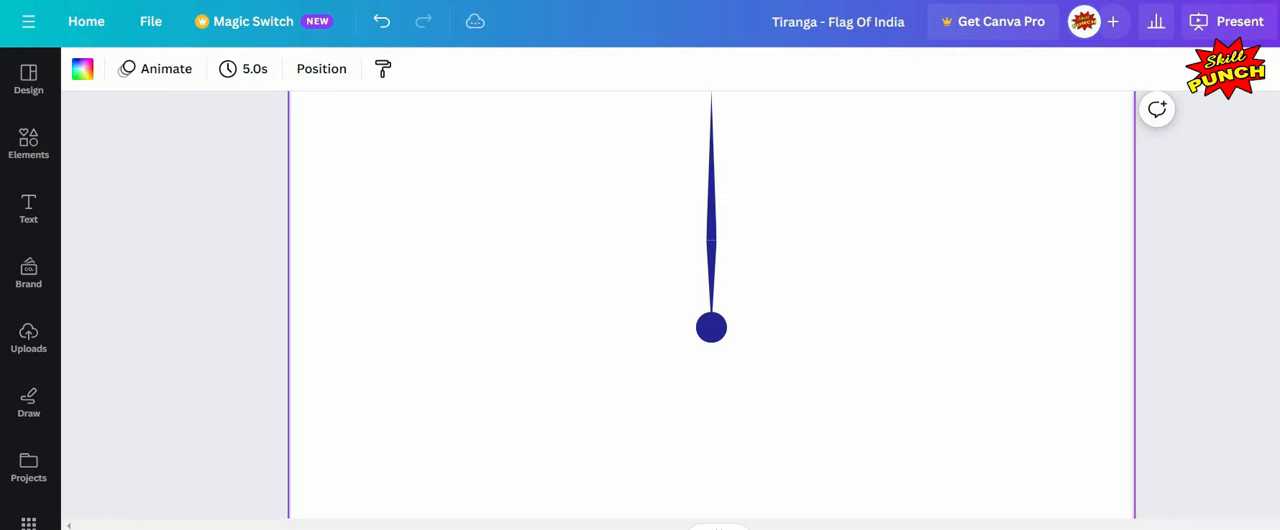
scroll(795, 367, down, 2)
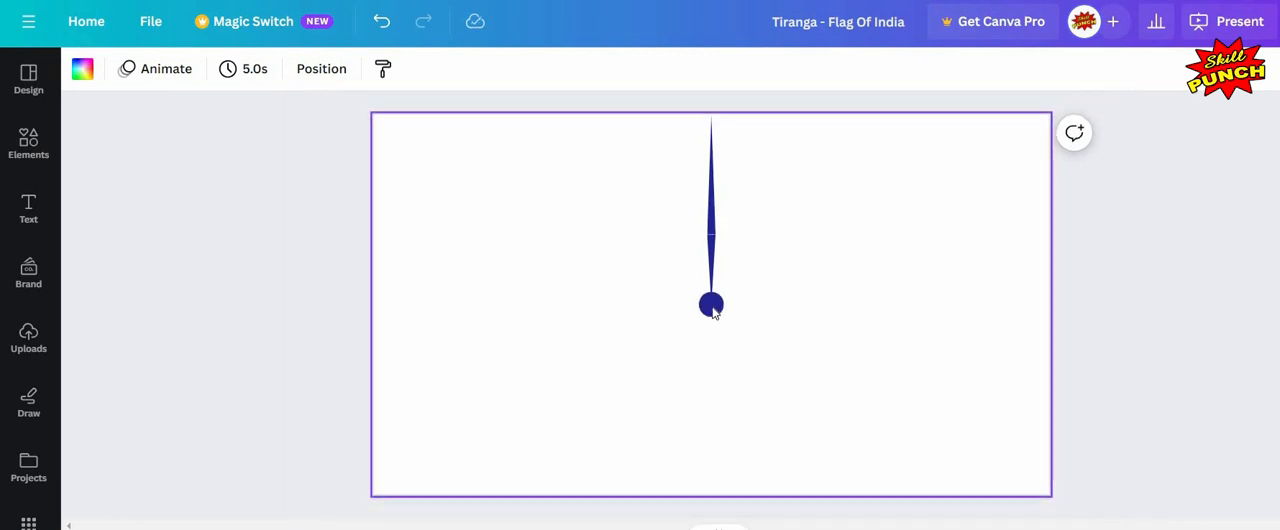
click(711, 307)
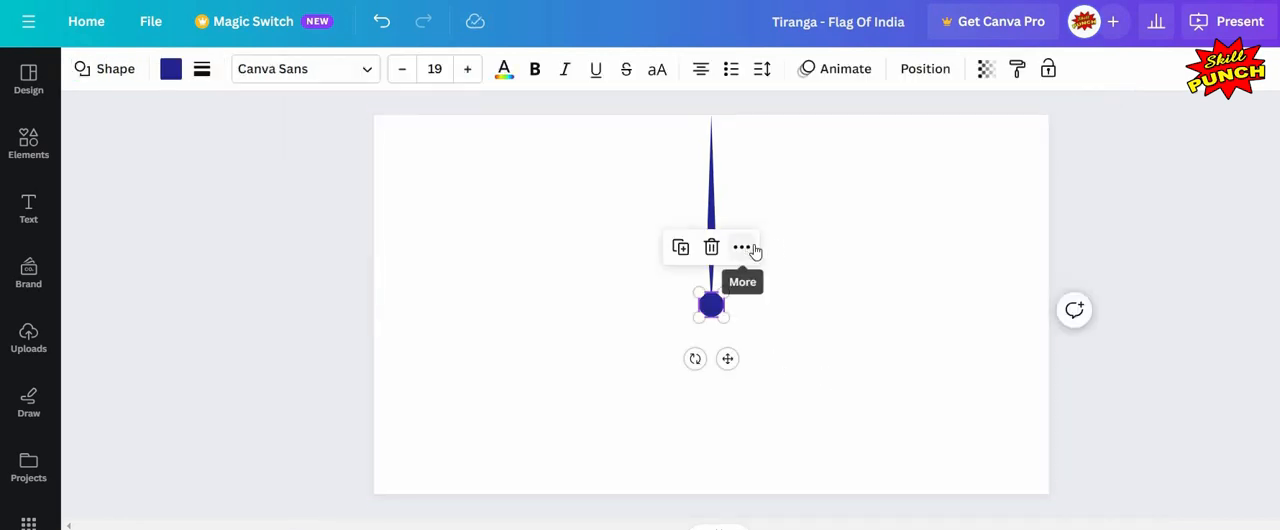
click(749, 252)
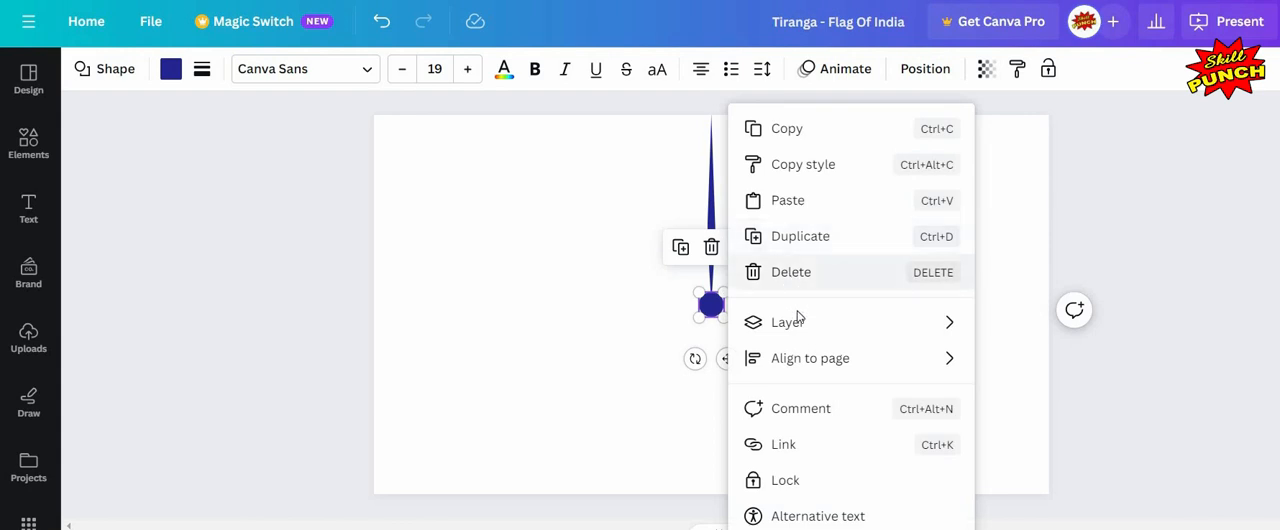
click(798, 282)
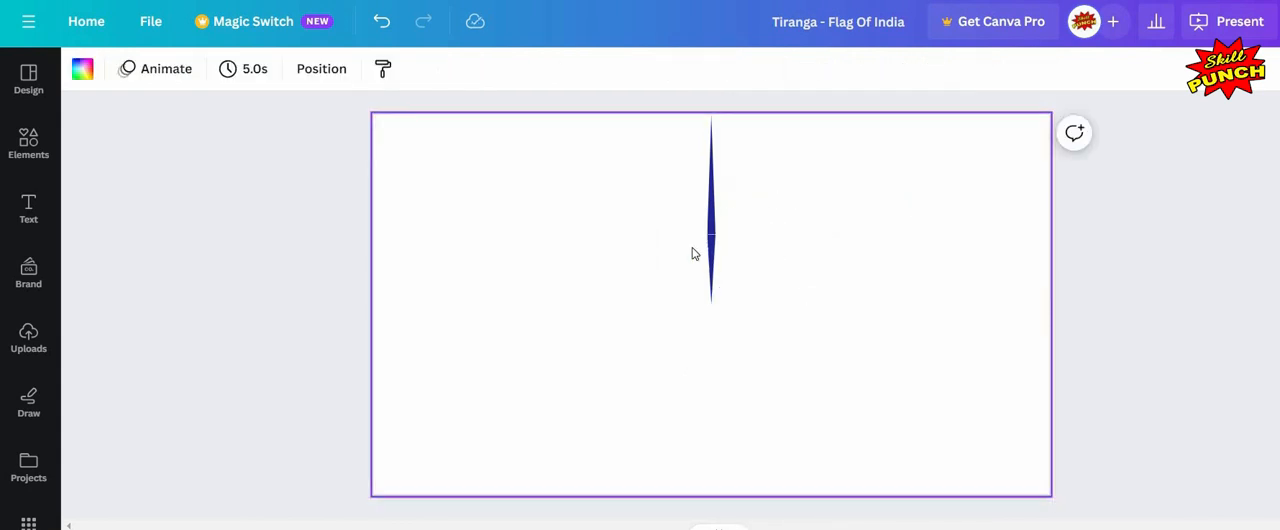
Step: Group the two triangles together into a single spoke
drag(752, 203, 676, 360)
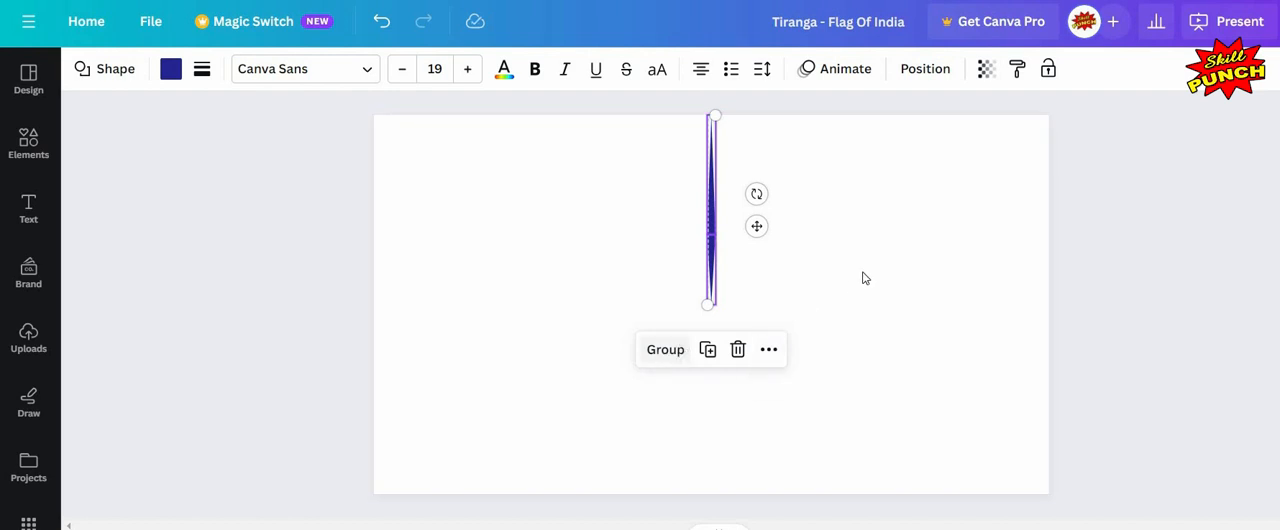
key(ctrl+g)
key(Escape)
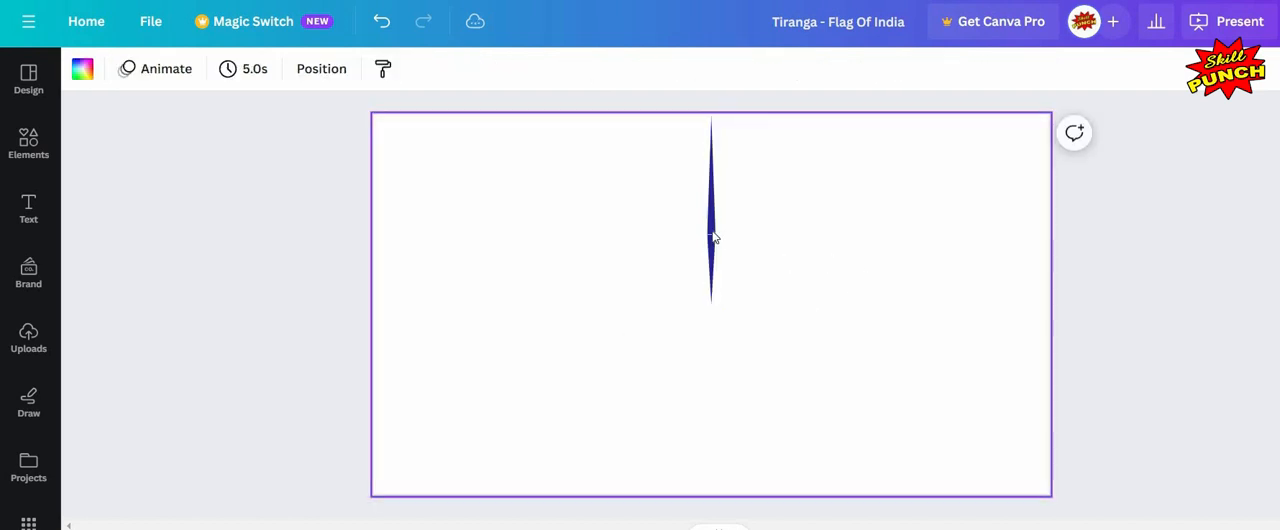
Step: Duplicate the grouped spoke and move the copy directly below the original
click(723, 266)
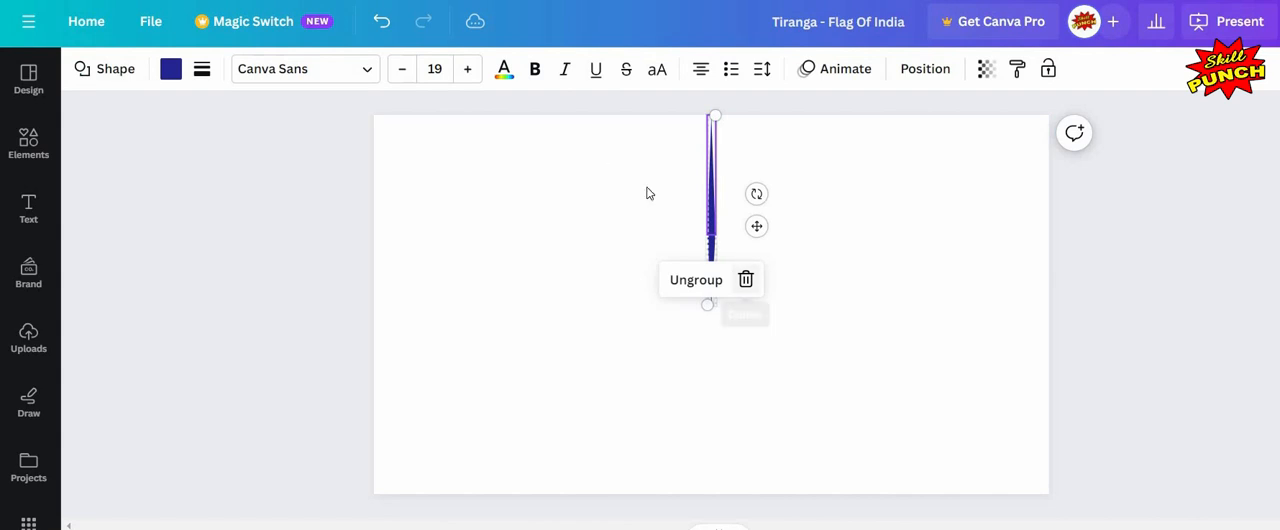
drag(600, 163, 786, 359)
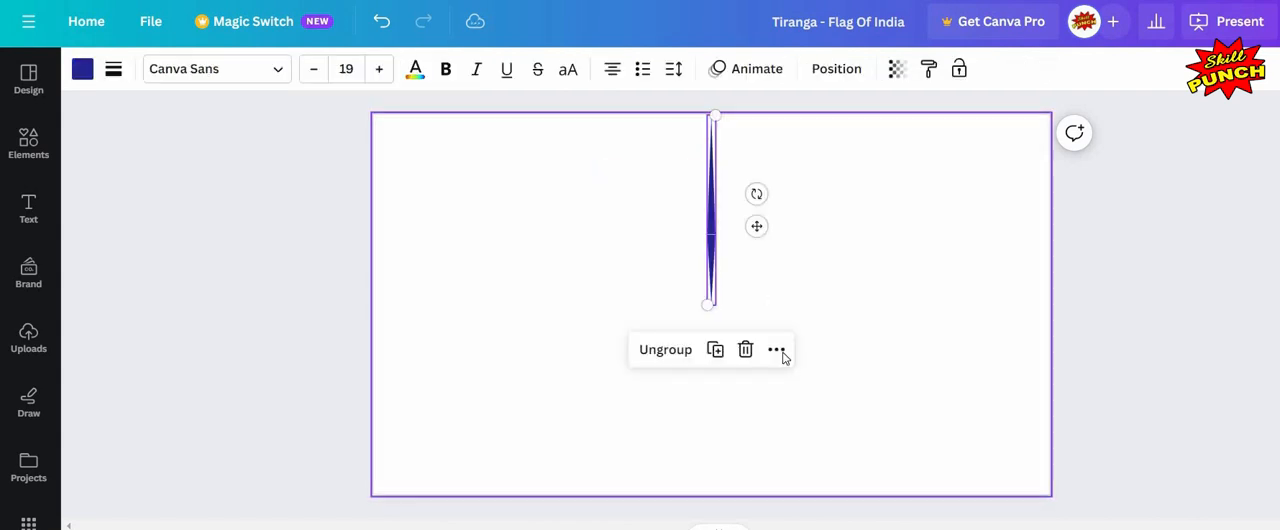
click(777, 350)
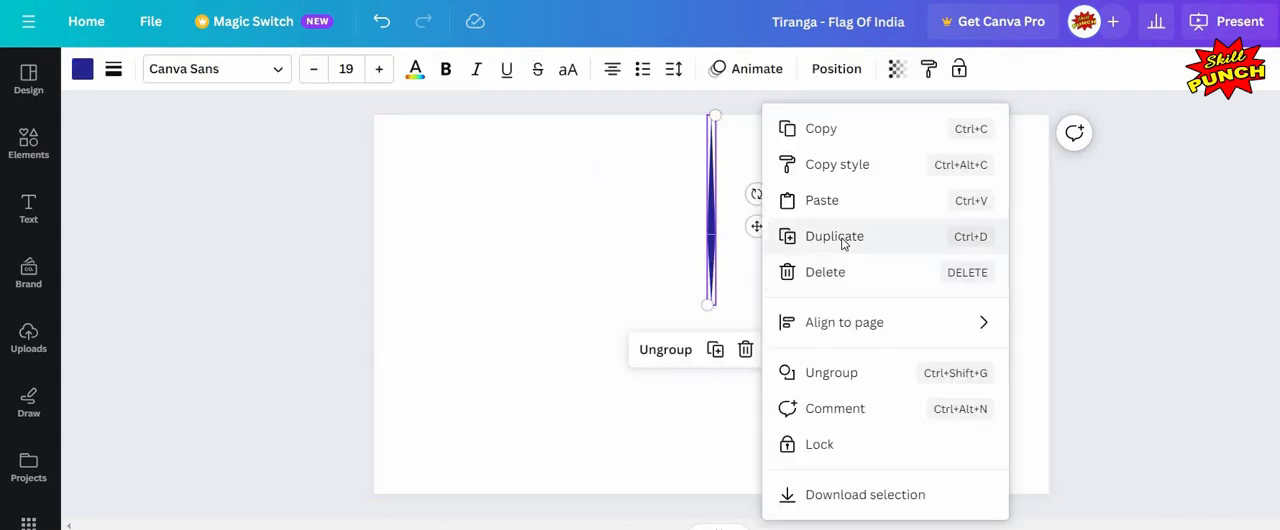
click(764, 232)
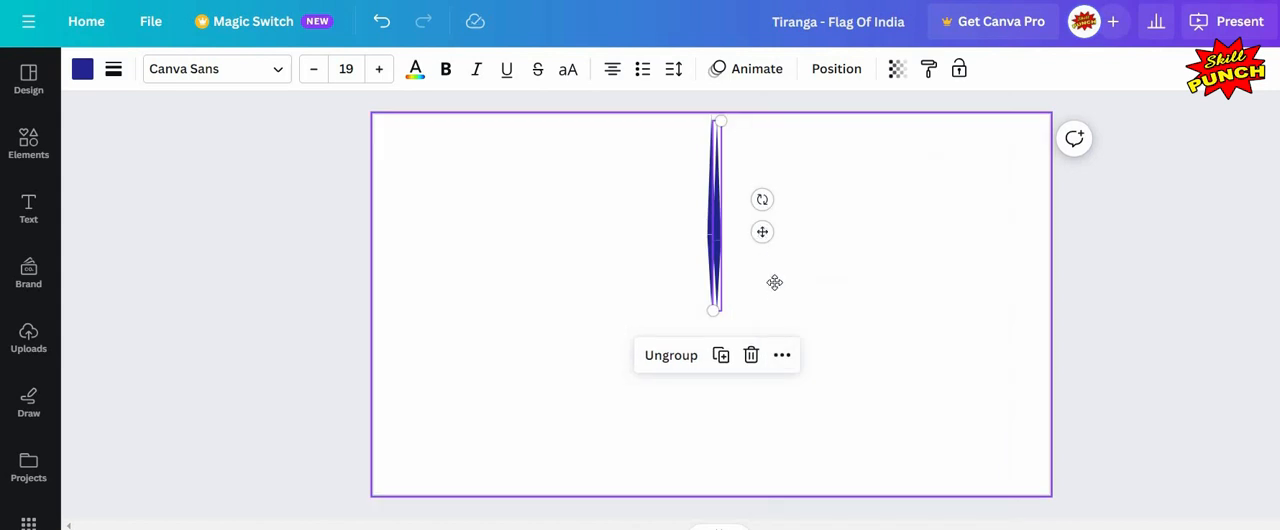
drag(762, 232, 761, 408)
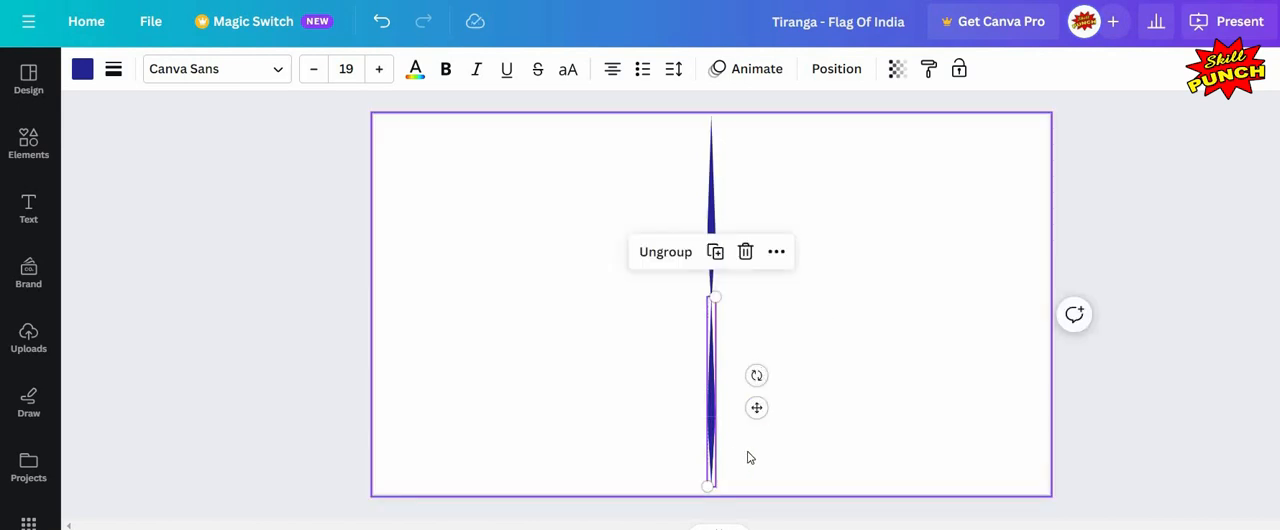
click(771, 404)
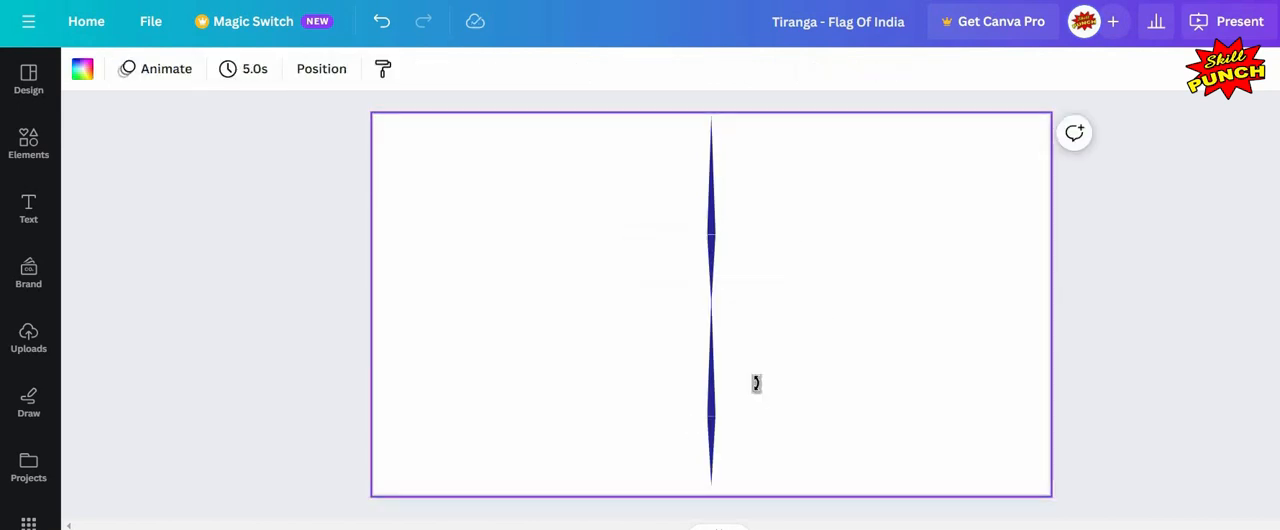
Step: Rotate the lower copy of the spoke to -180°
click(755, 380)
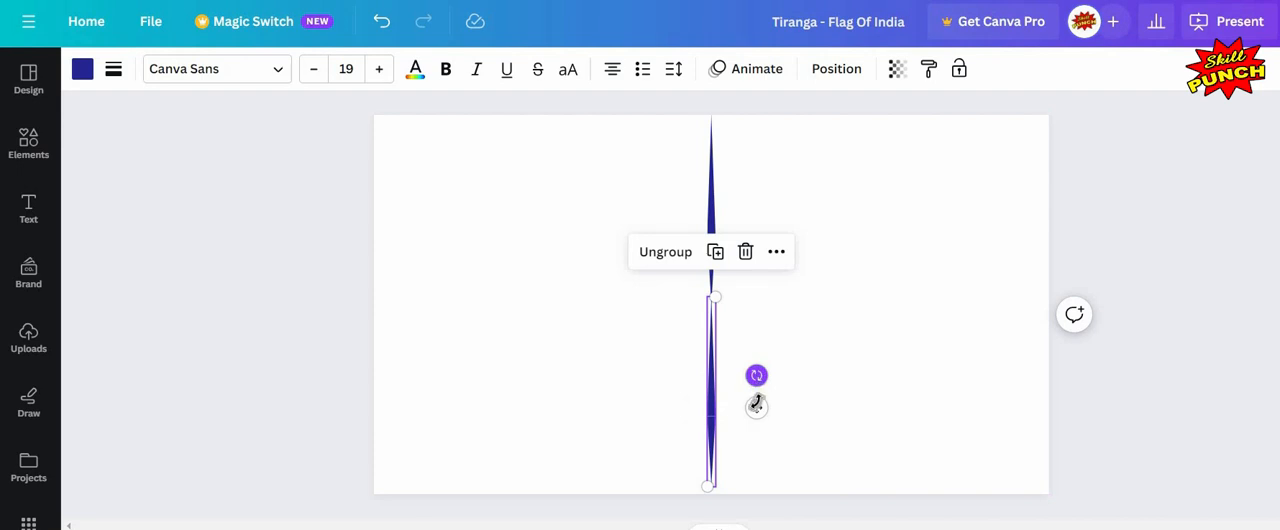
drag(745, 427, 540, 390)
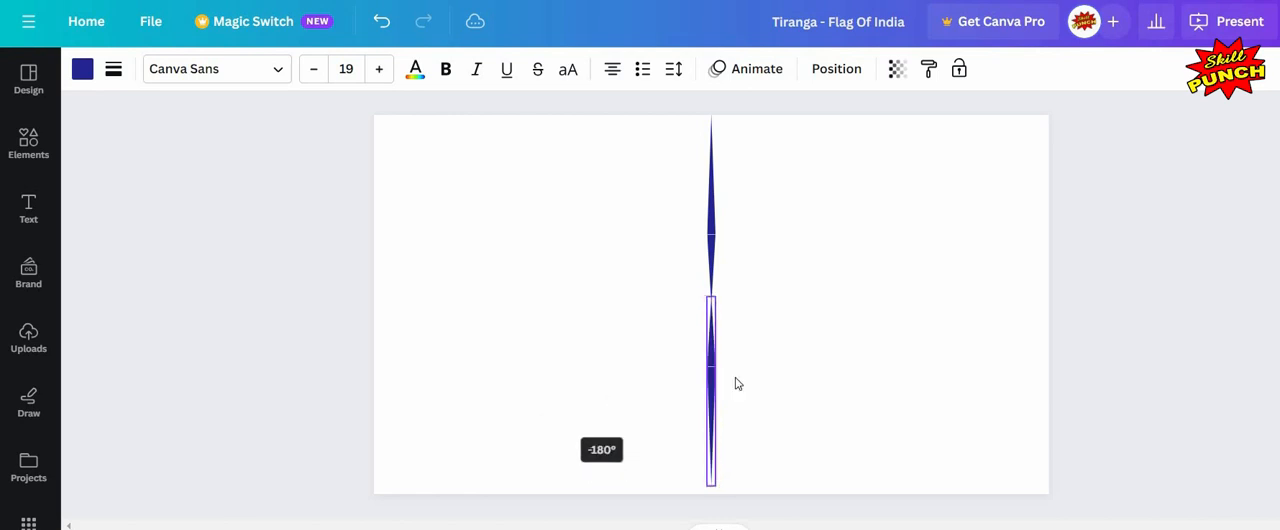
click(818, 343)
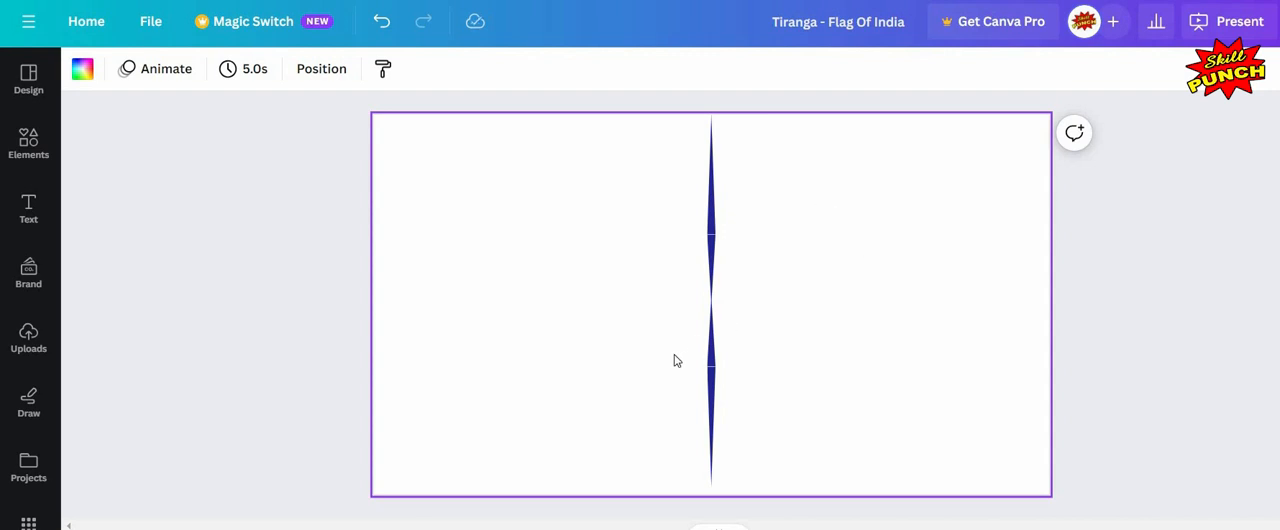
Step: Group the upper and lower spokes into one full-length spoke
drag(823, 193, 623, 155)
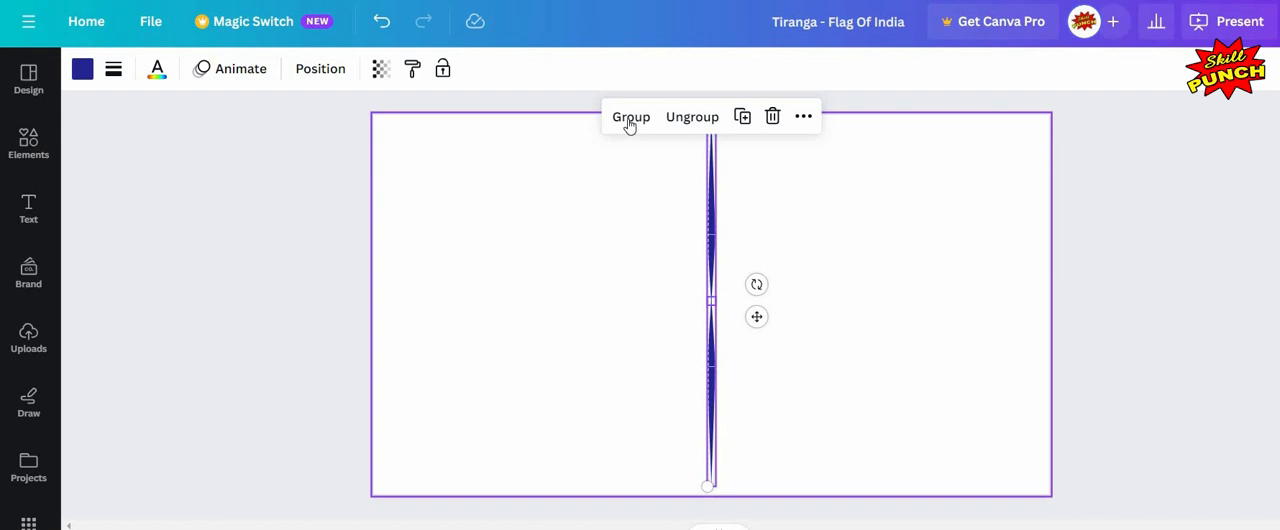
click(630, 120)
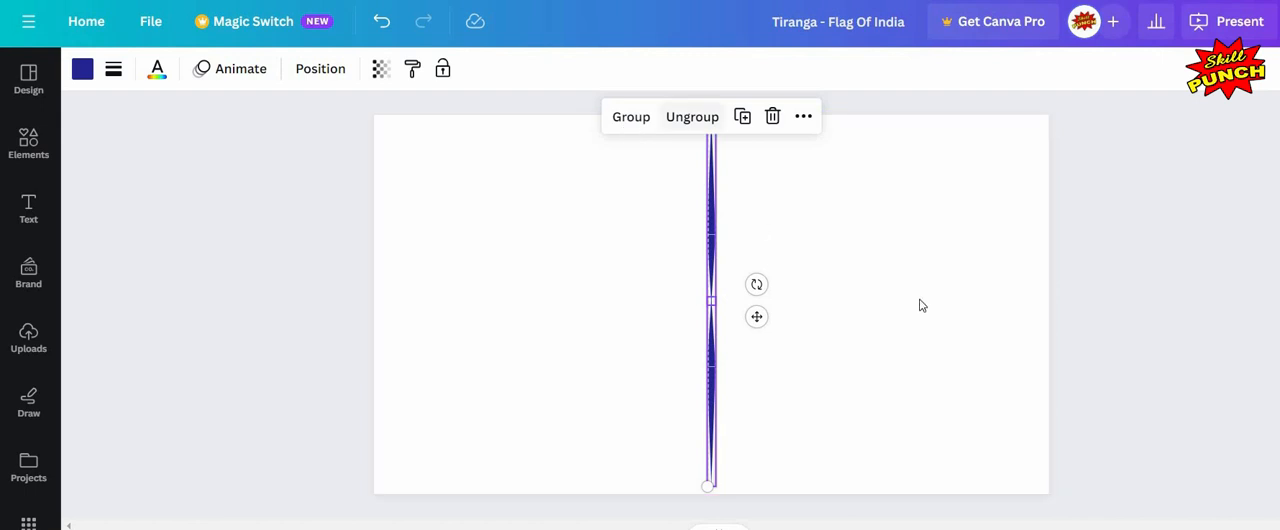
Step: Select the full-length spoke group and duplicate it
click(716, 383)
click(712, 285)
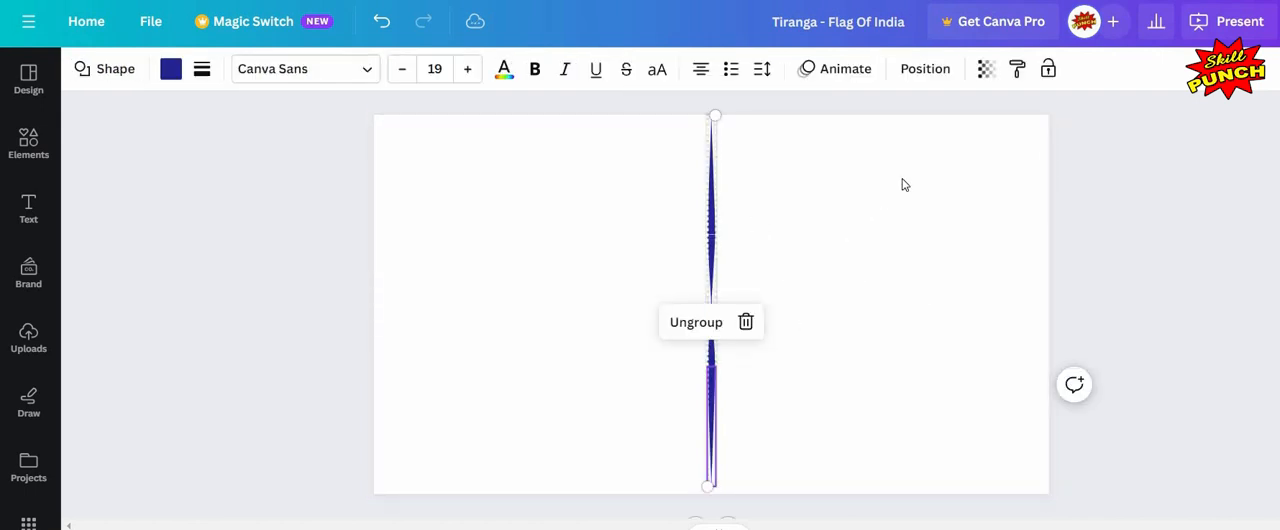
drag(902, 176, 670, 341)
drag(776, 120, 776, 118)
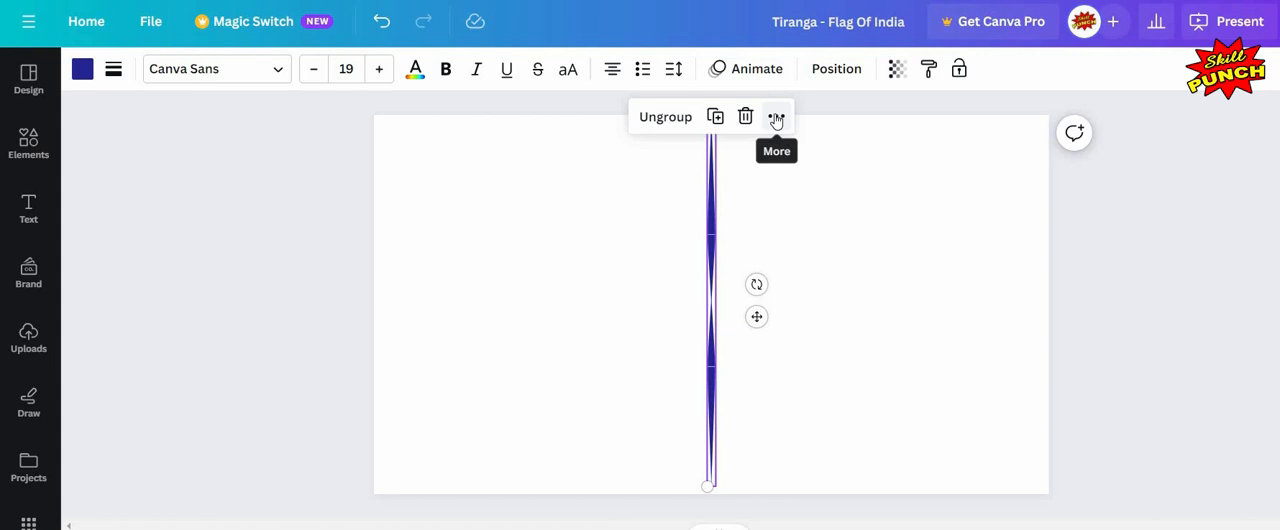
click(776, 116)
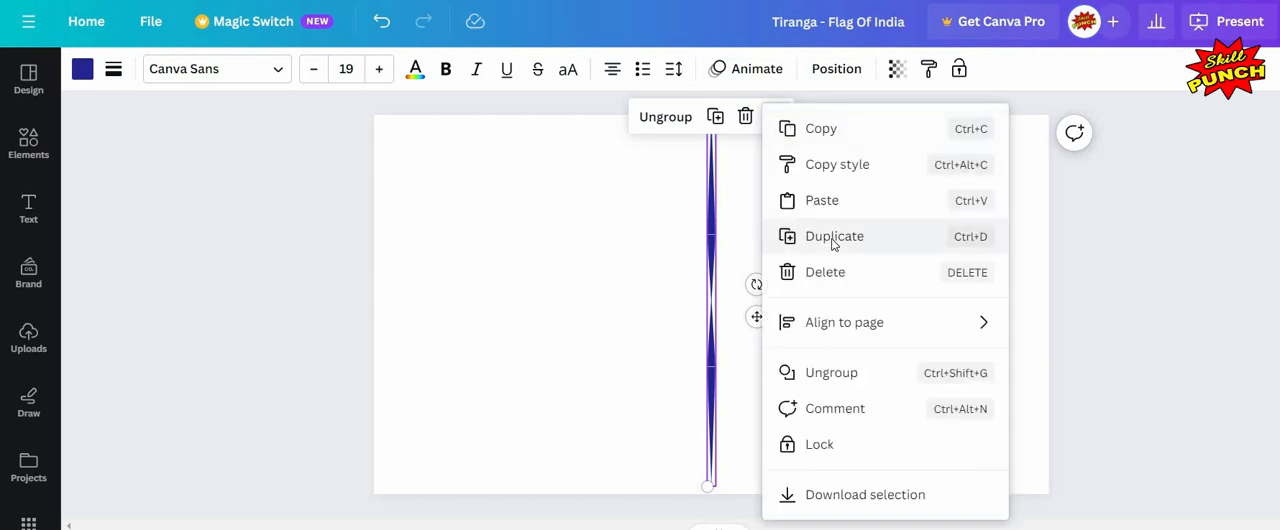
click(886, 238)
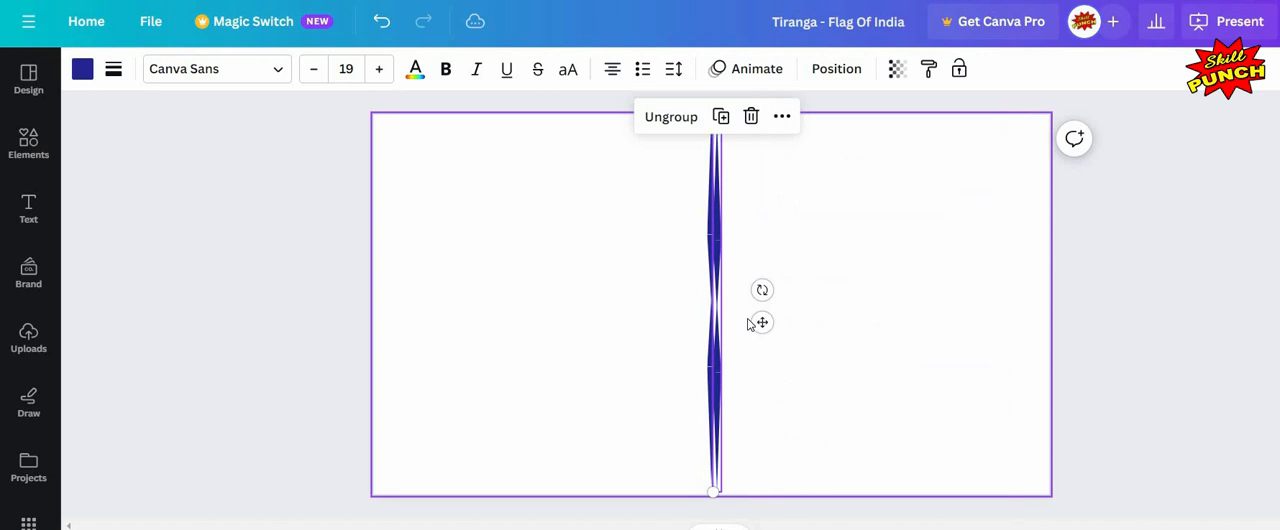
Step: Align the duplicated spoke over the original and rotate it to a diagonal angle through the centre
click(724, 264)
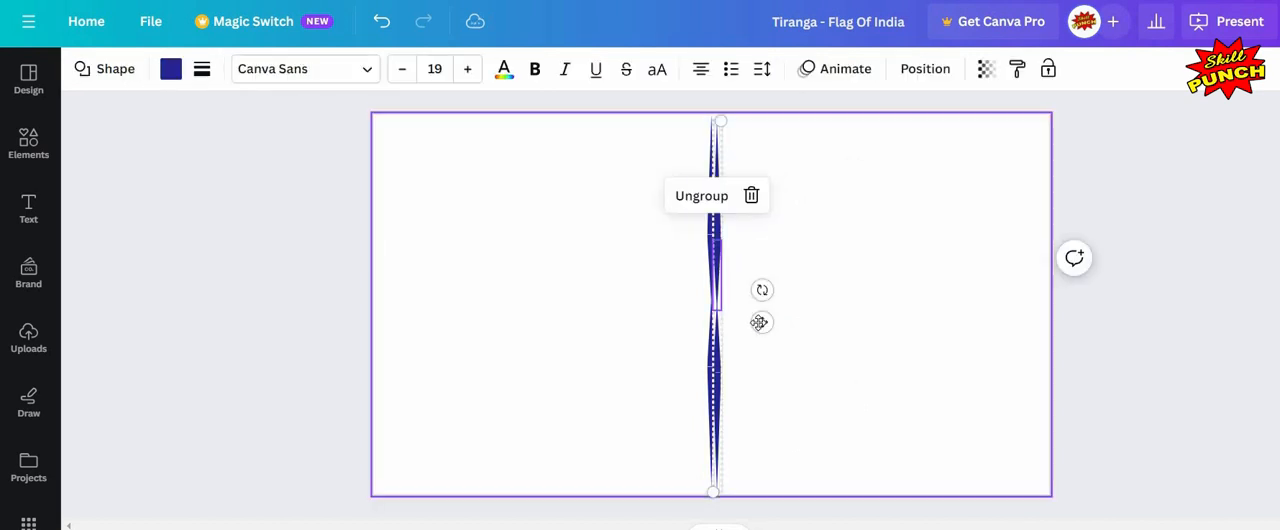
drag(760, 323, 872, 247)
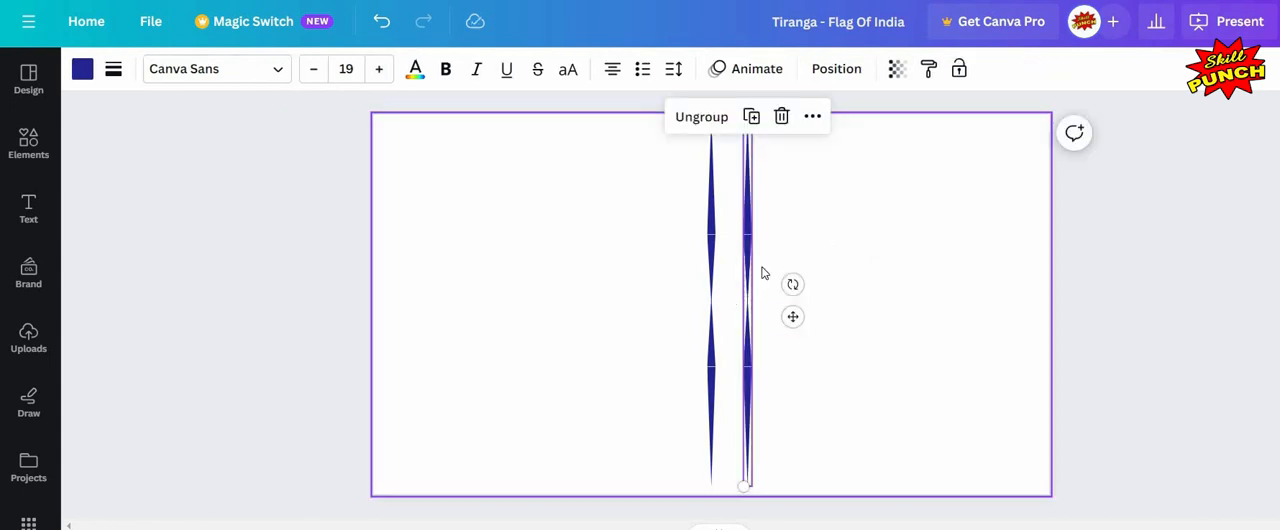
click(752, 266)
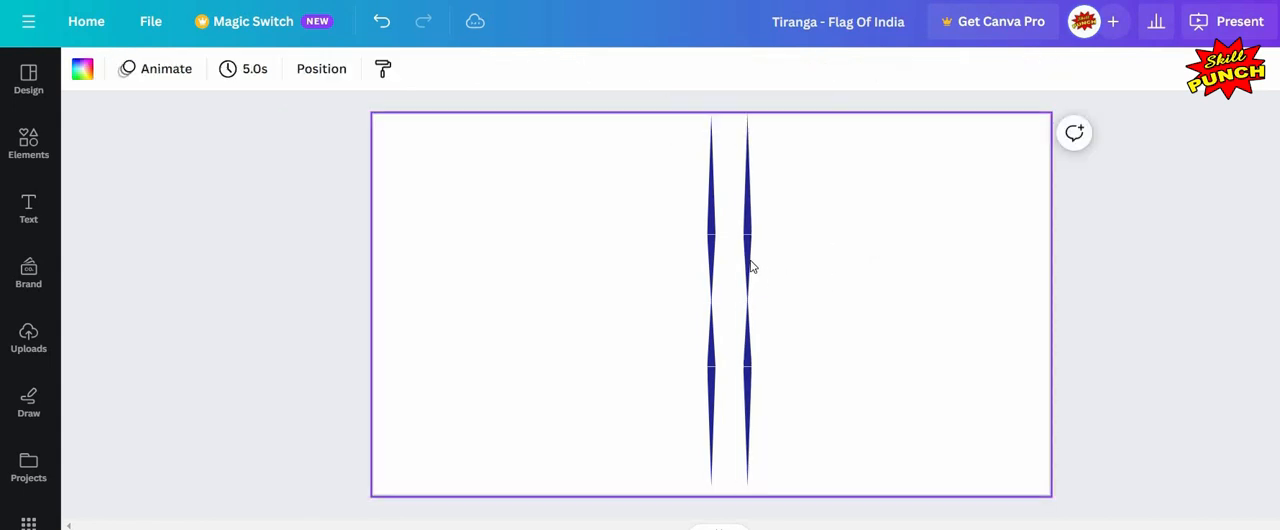
click(791, 319)
drag(793, 317, 758, 319)
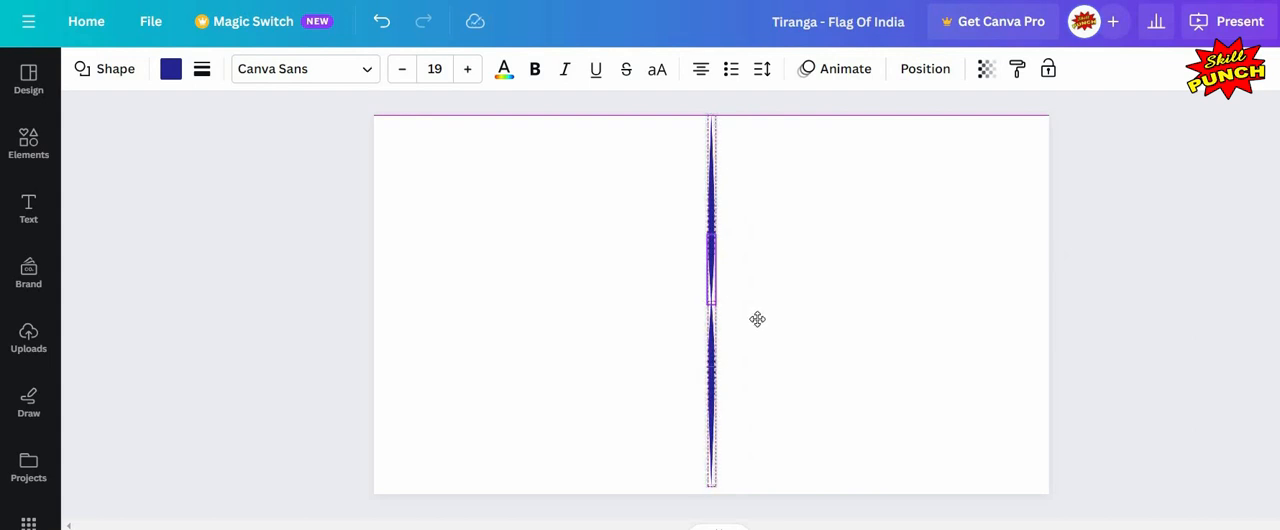
drag(757, 286, 774, 310)
click(922, 333)
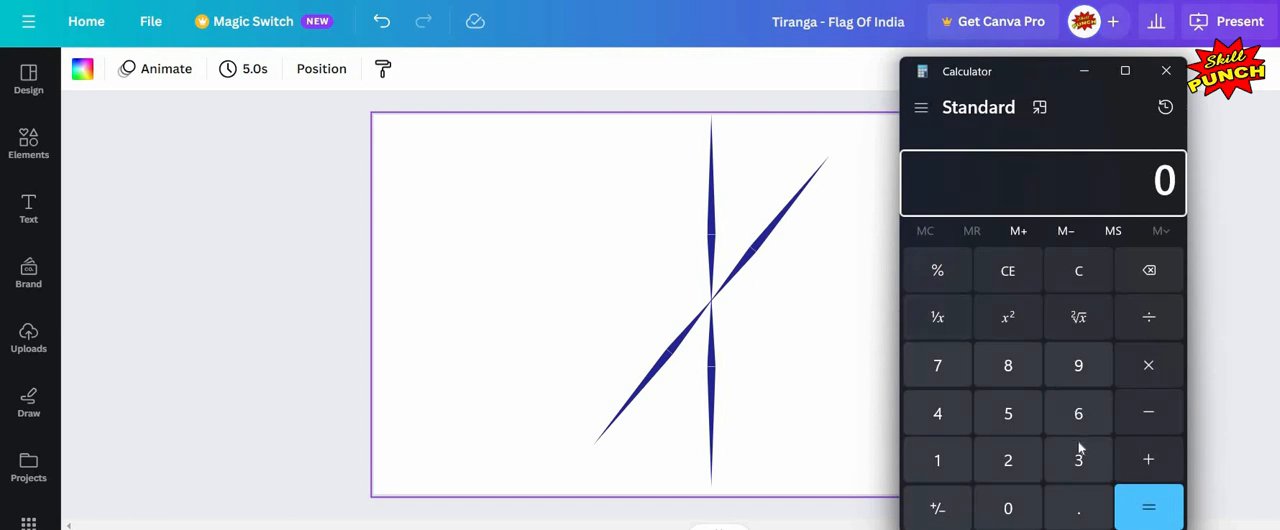
Step: Switch to Calculator and compute 360 divided by 24 to get the angle between spokes
click(1078, 455)
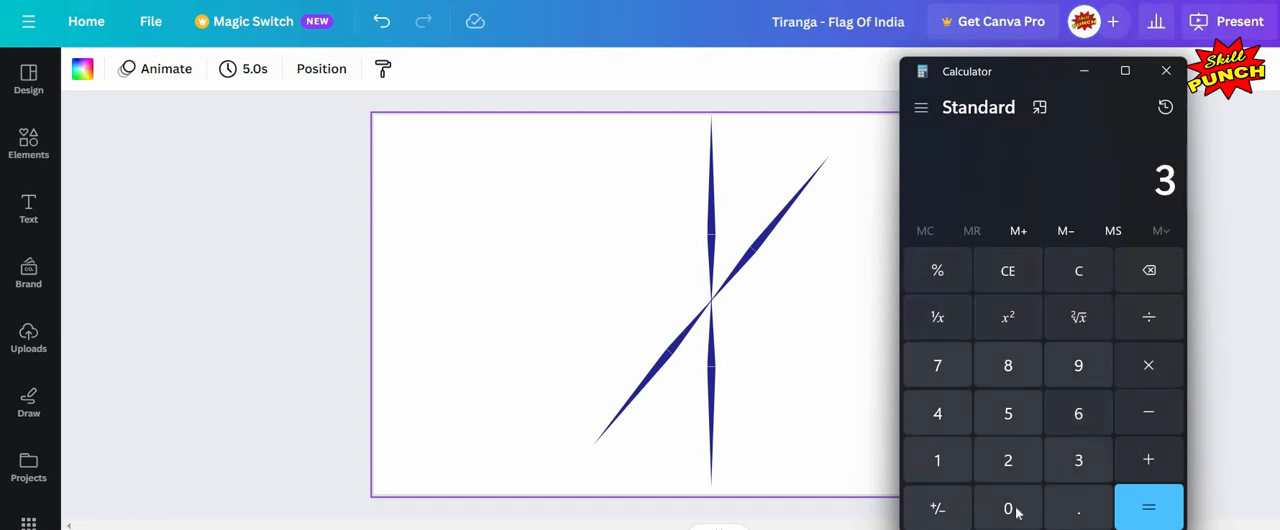
click(1078, 413)
click(1008, 508)
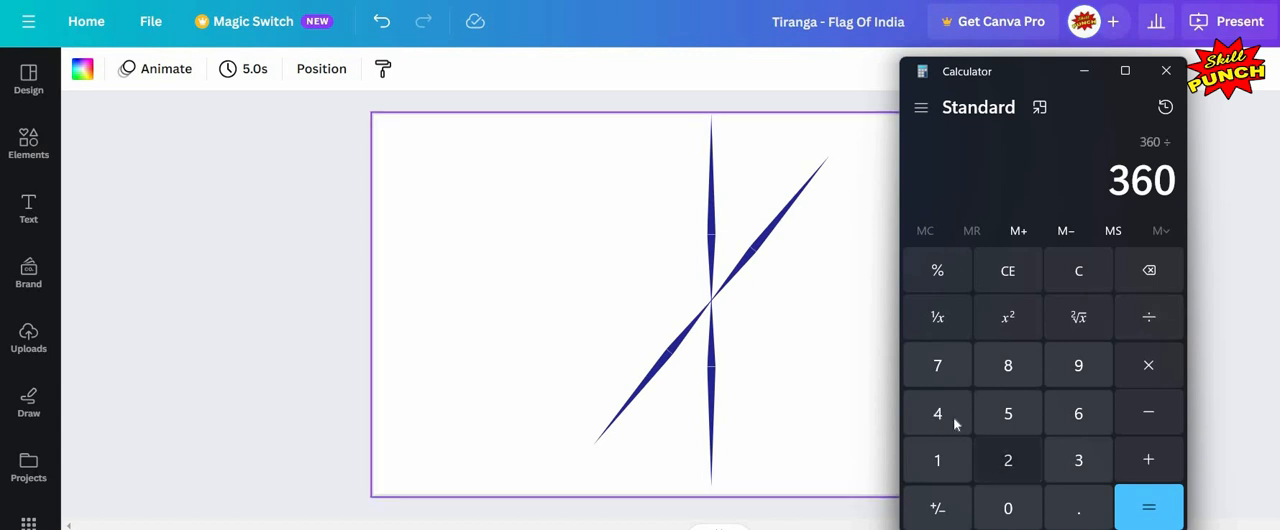
key(2)
key(4)
key(Return)
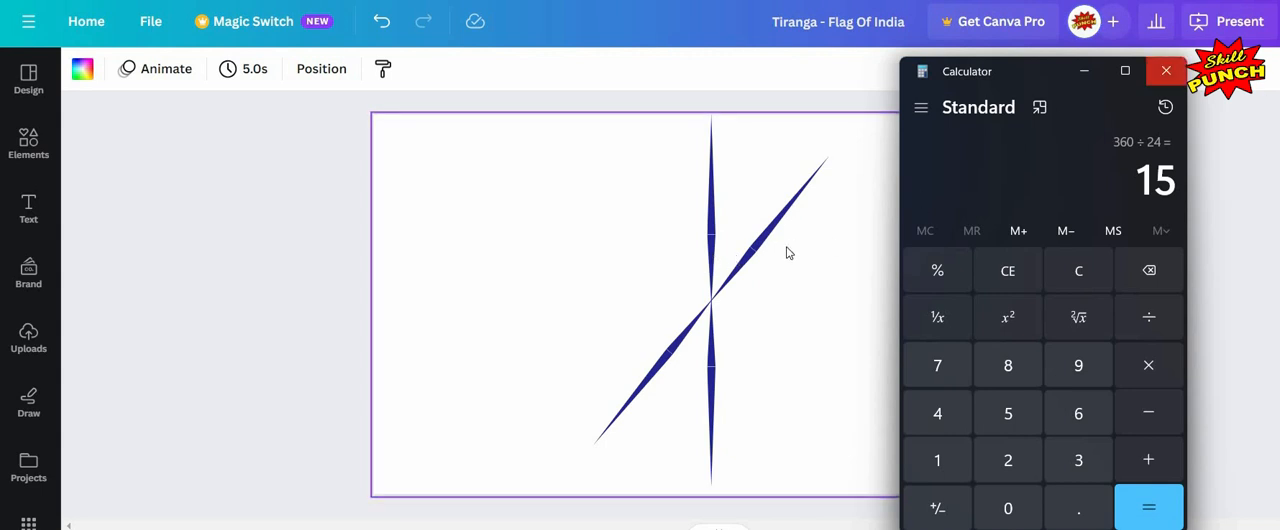
Step: Rotate the diagonal spoke copy to about 15° off the vertical spoke
click(583, 471)
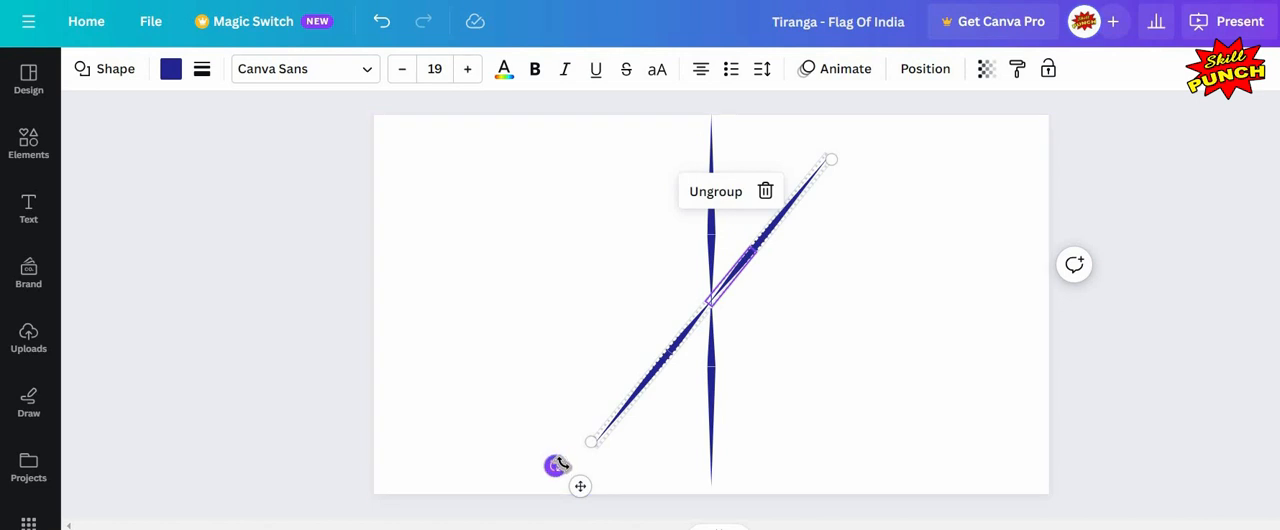
drag(565, 463, 650, 468)
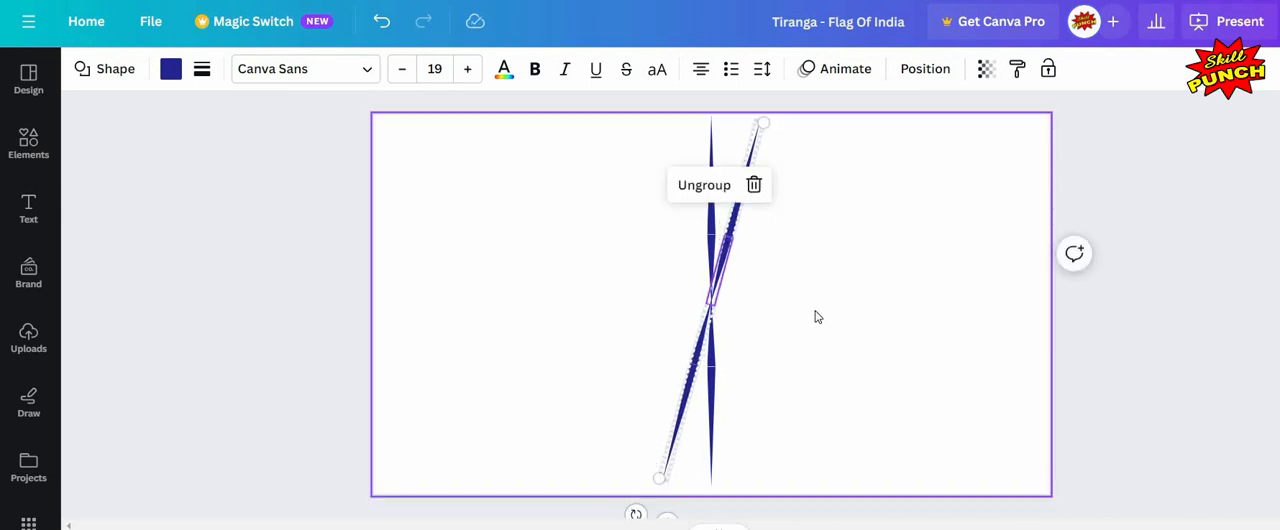
click(819, 275)
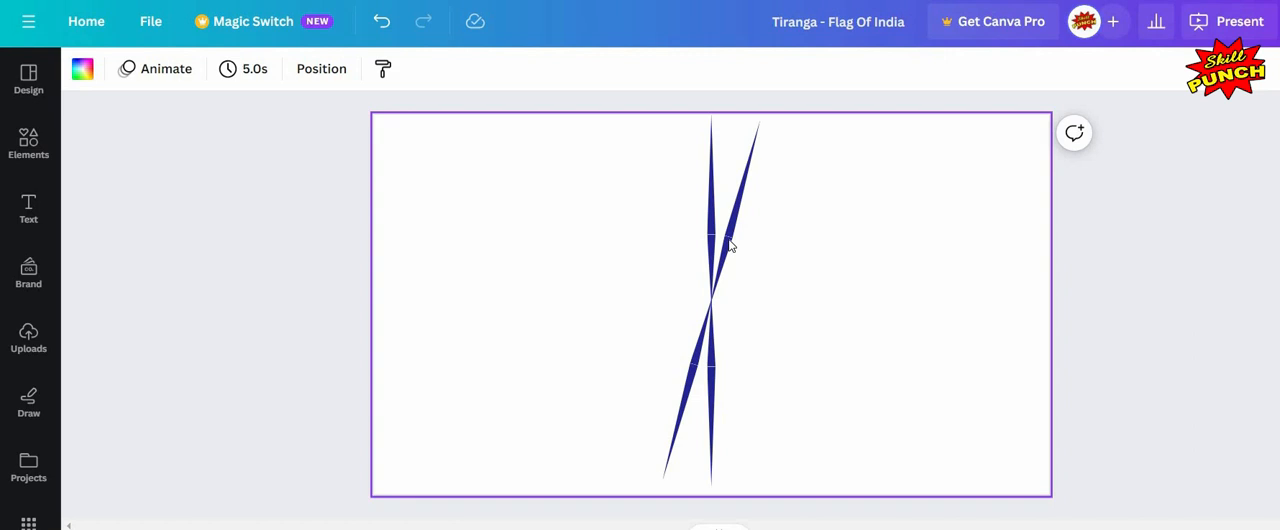
Step: Duplicate the 15° spoke and rotate the copy to about 30° around the centre
click(730, 245)
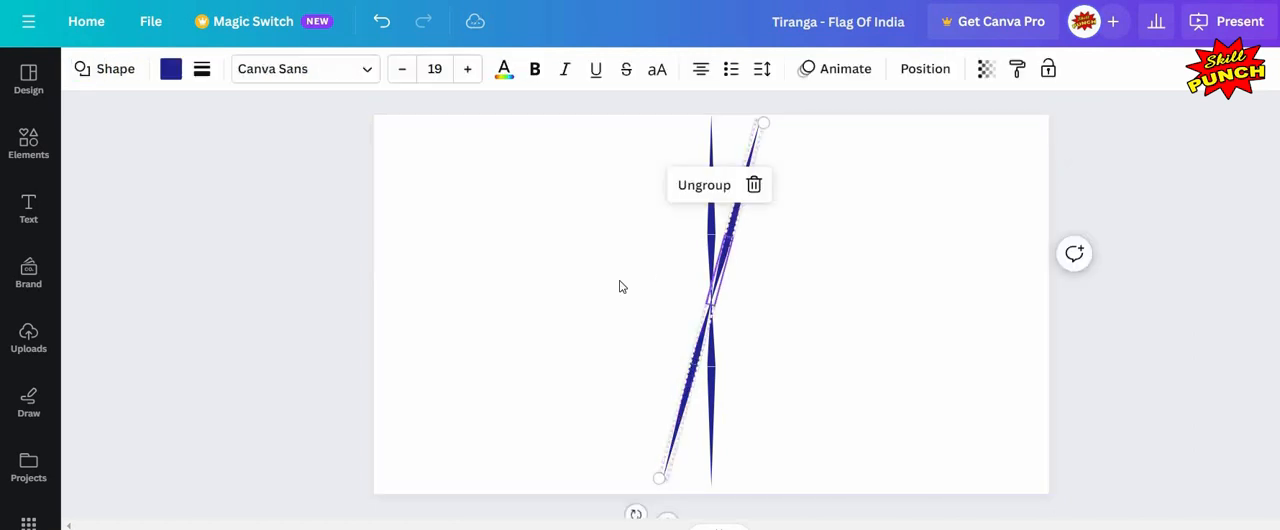
click(766, 205)
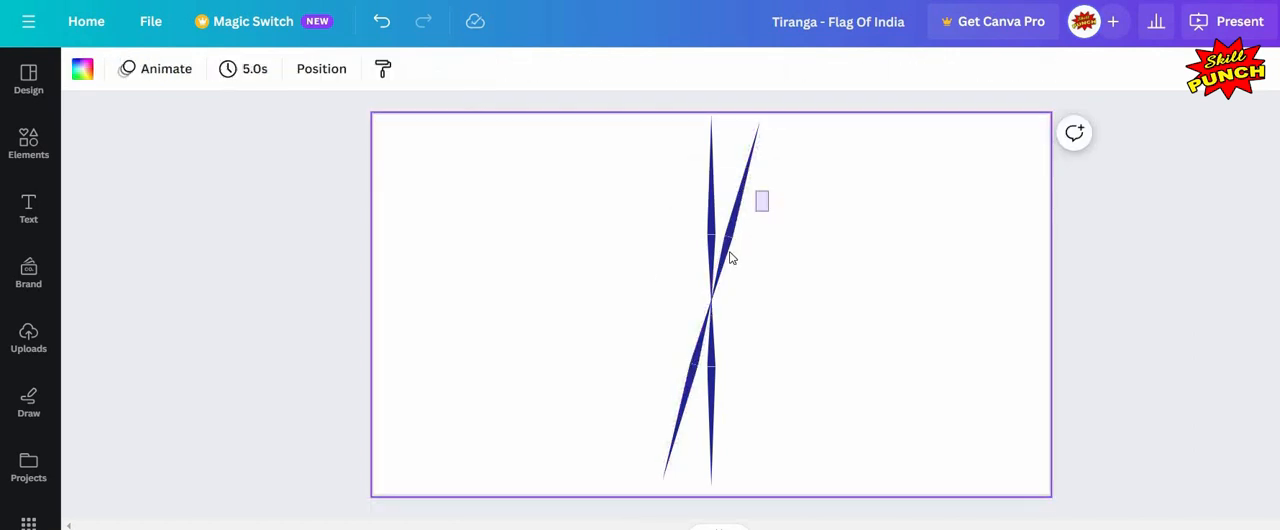
drag(730, 258, 772, 122)
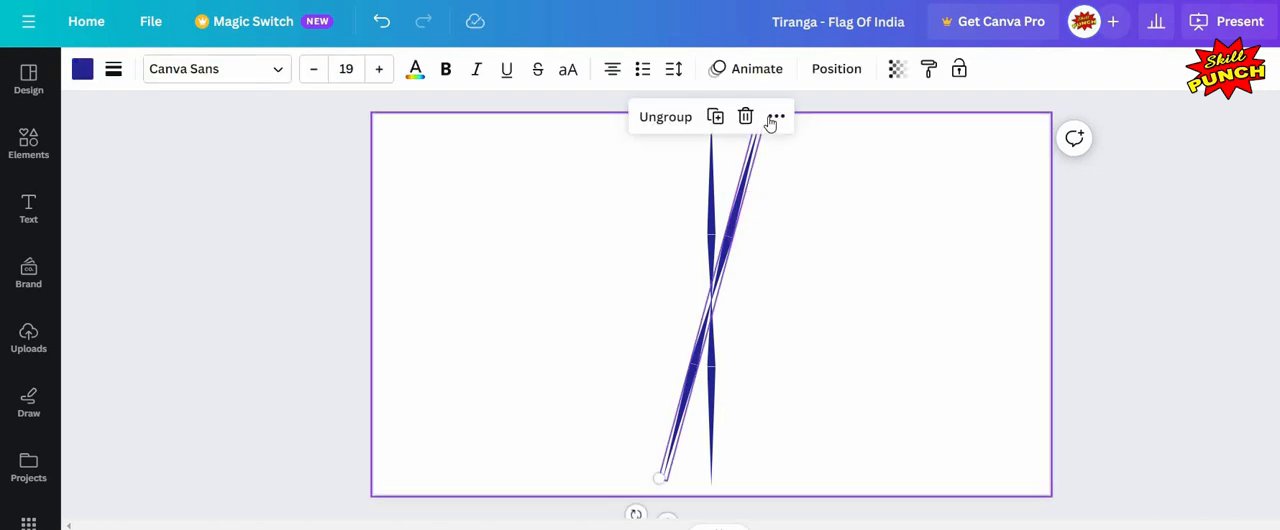
click(771, 121)
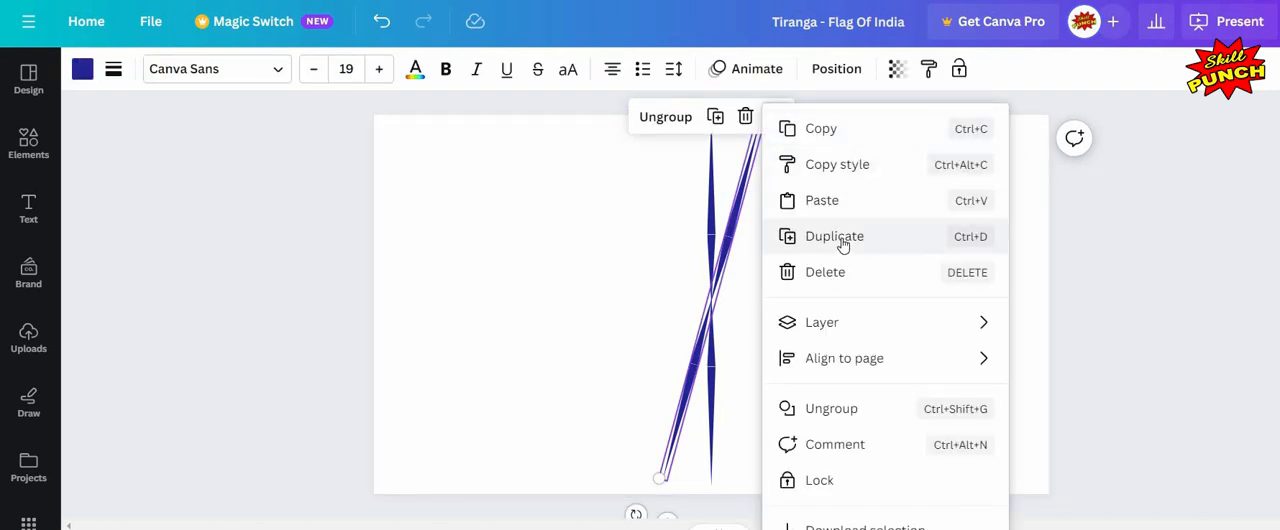
click(756, 340)
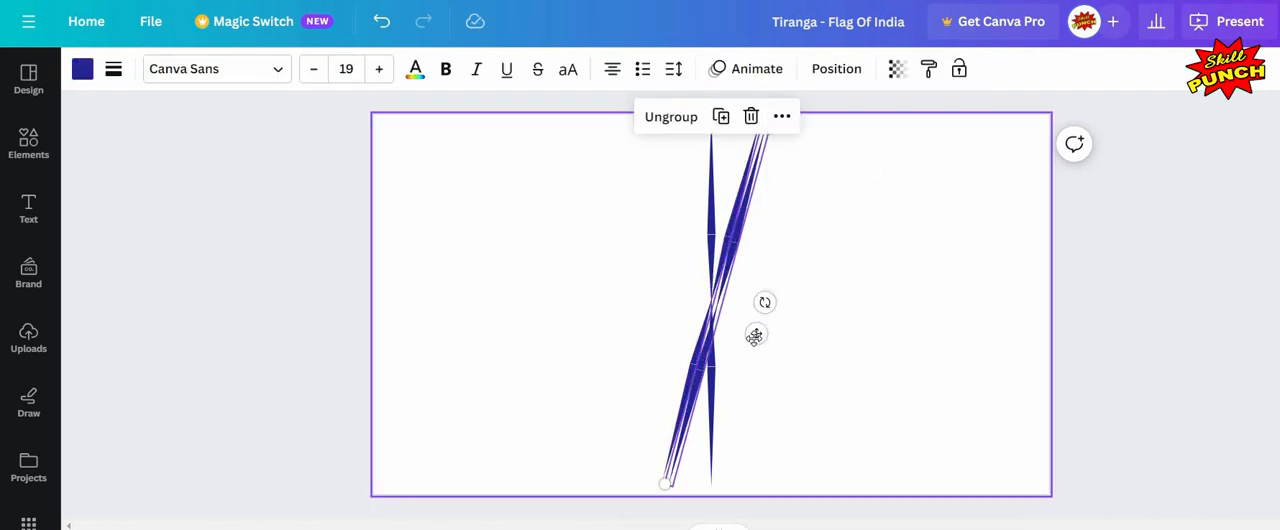
drag(754, 336, 756, 334)
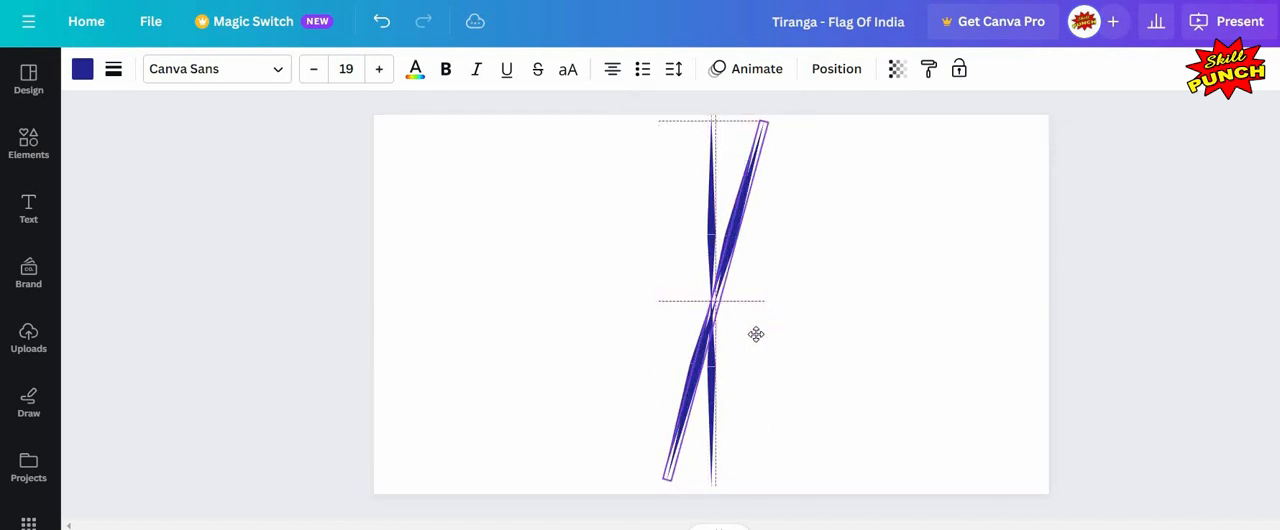
drag(654, 468, 654, 470)
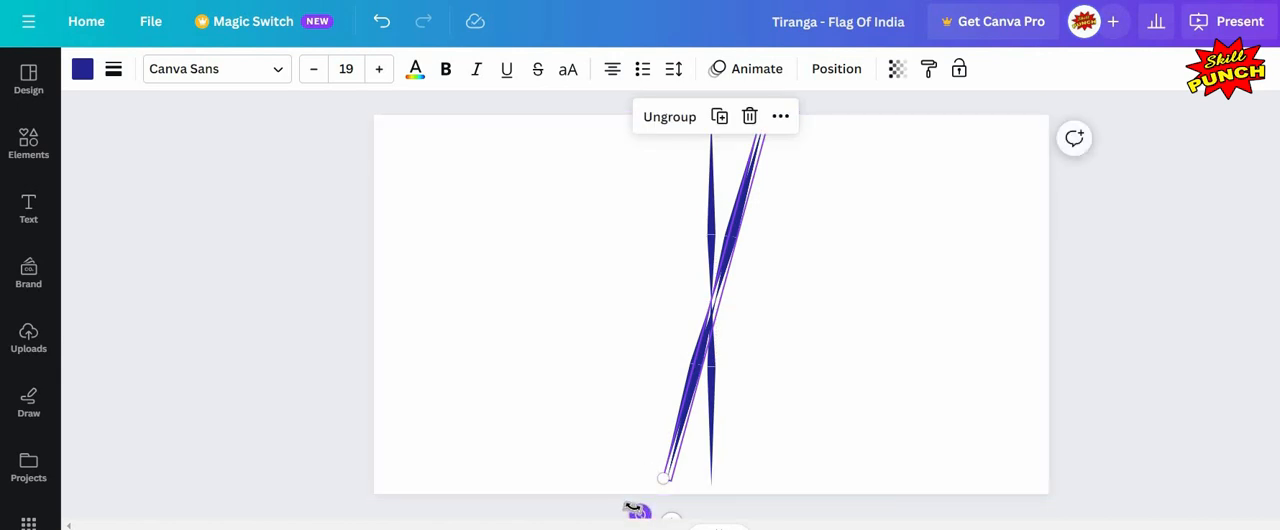
drag(636, 510, 608, 458)
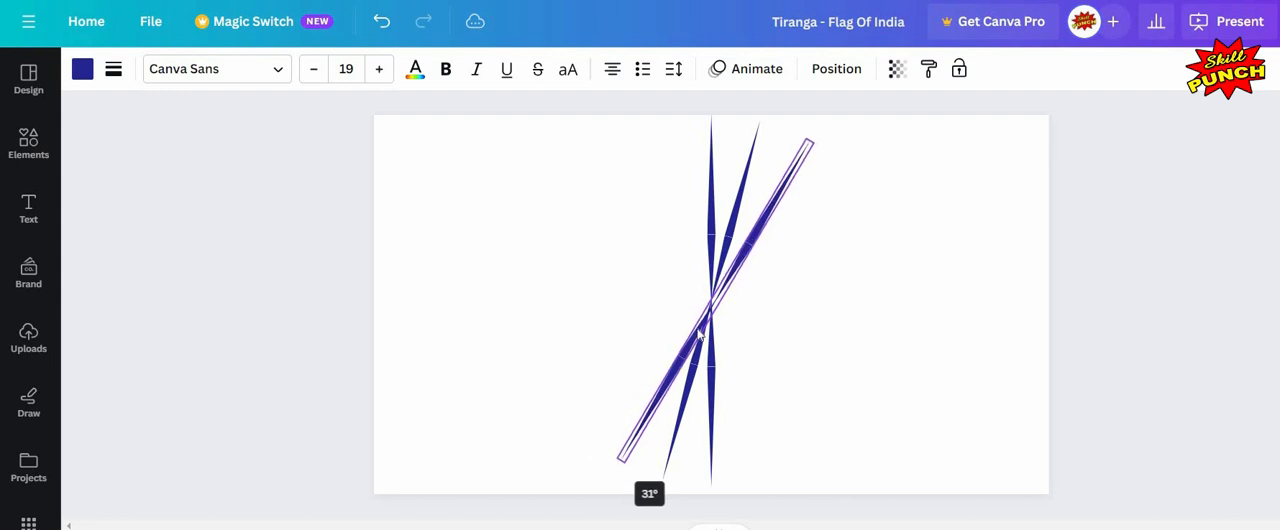
click(722, 296)
click(722, 293)
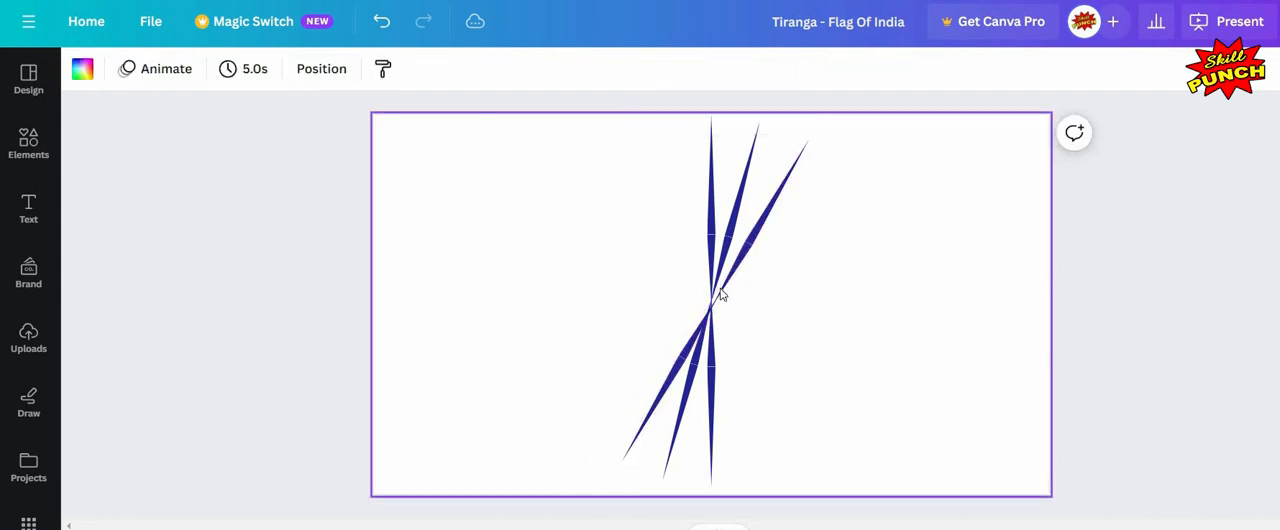
Step: Reposition the 30° spoke so it passes exactly through the wheel's centre
click(722, 293)
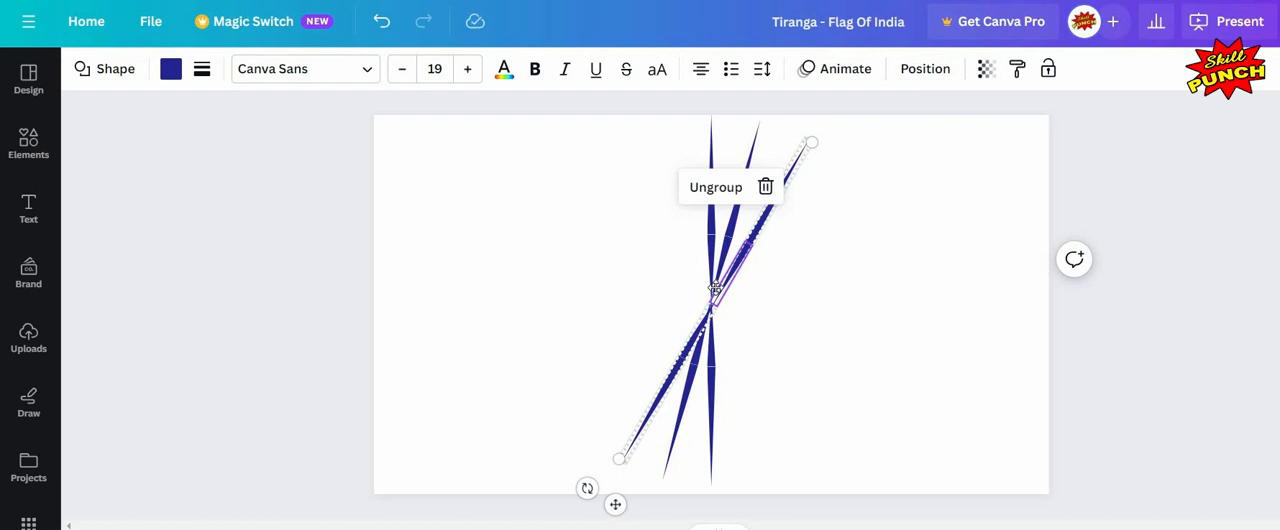
drag(715, 288, 710, 292)
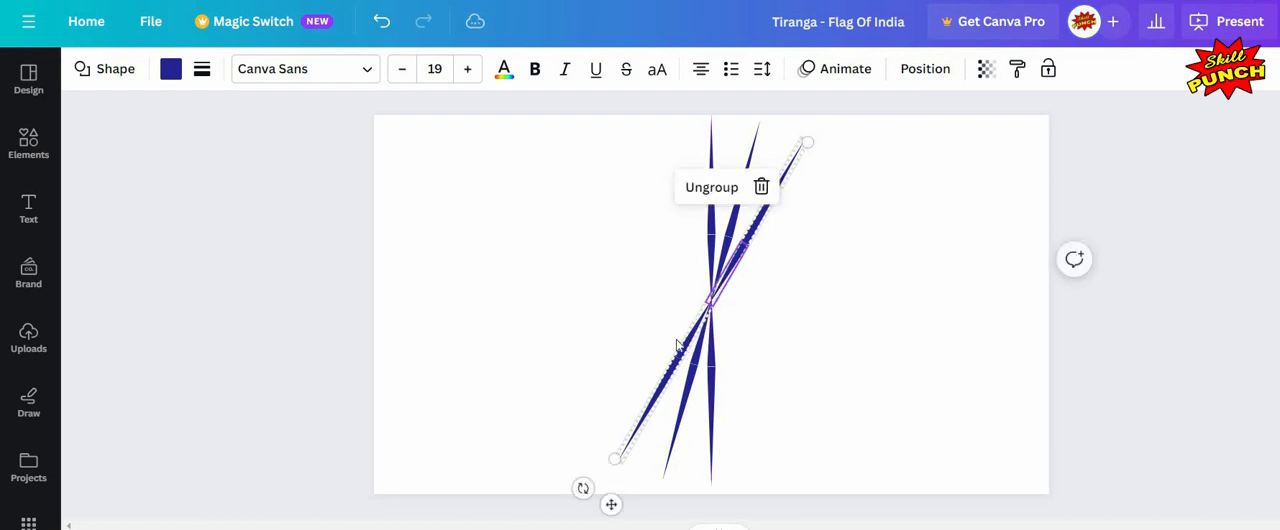
click(875, 246)
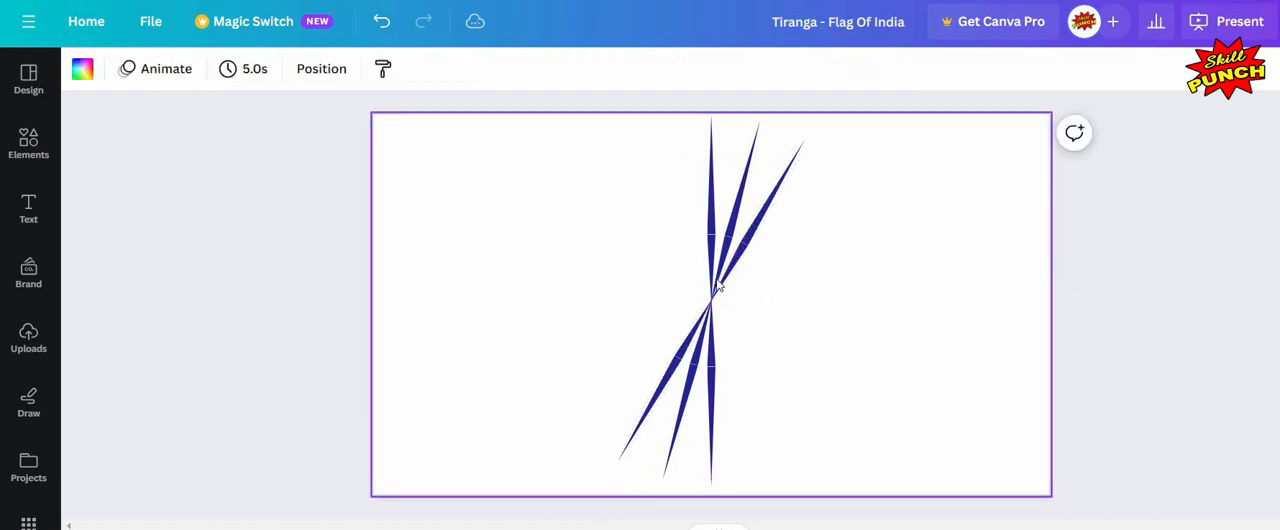
Step: Select all three spokes, duplicate them, and rotate the copied set 45° around the centre
drag(631, 349, 790, 125)
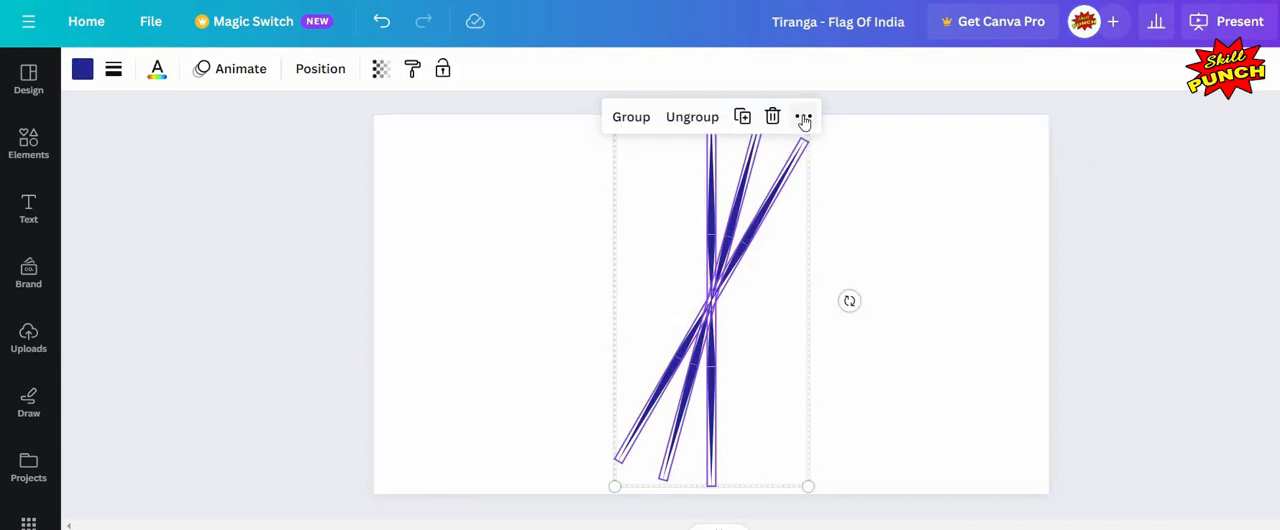
click(804, 119)
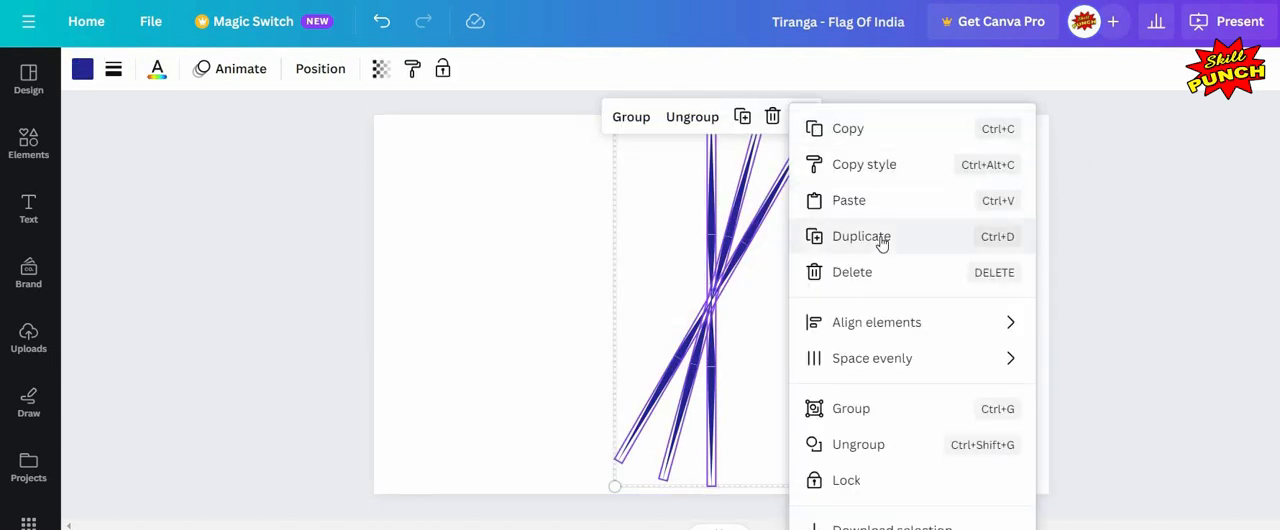
click(753, 327)
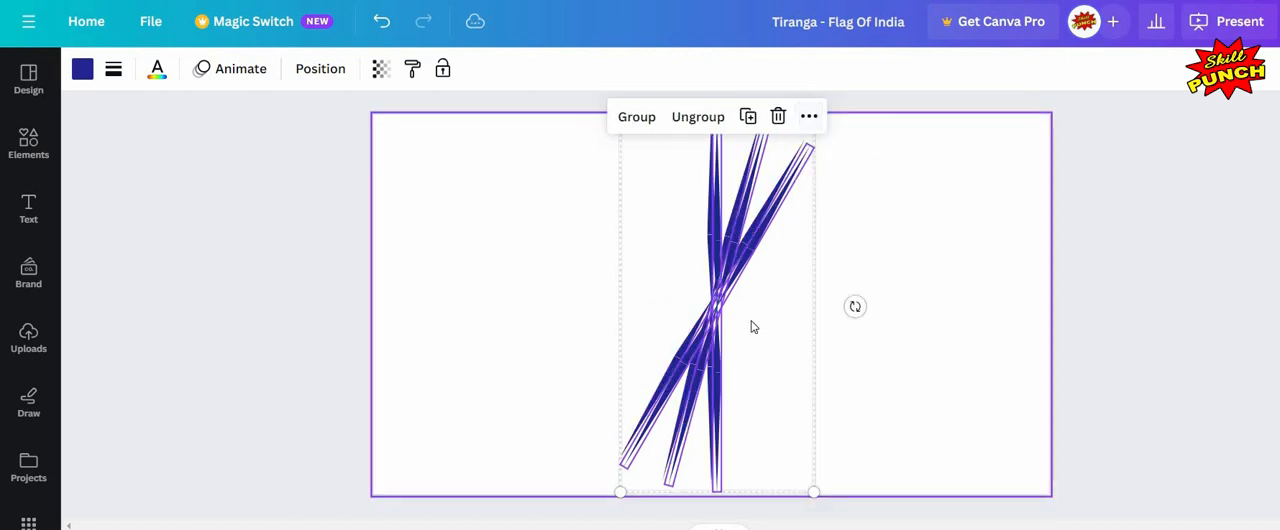
drag(747, 307, 753, 310)
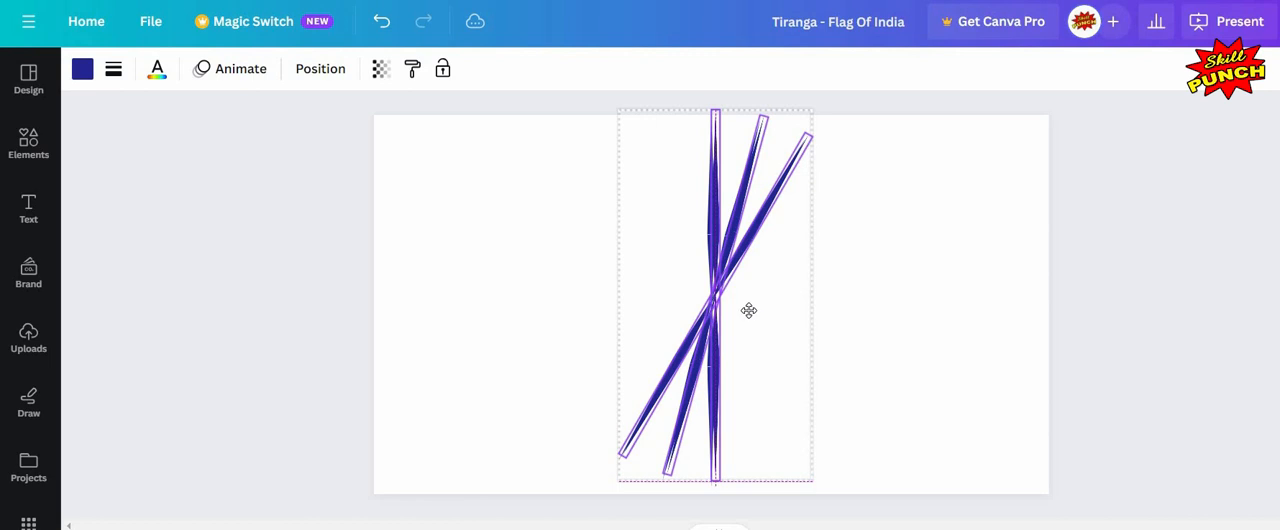
drag(746, 312, 746, 312)
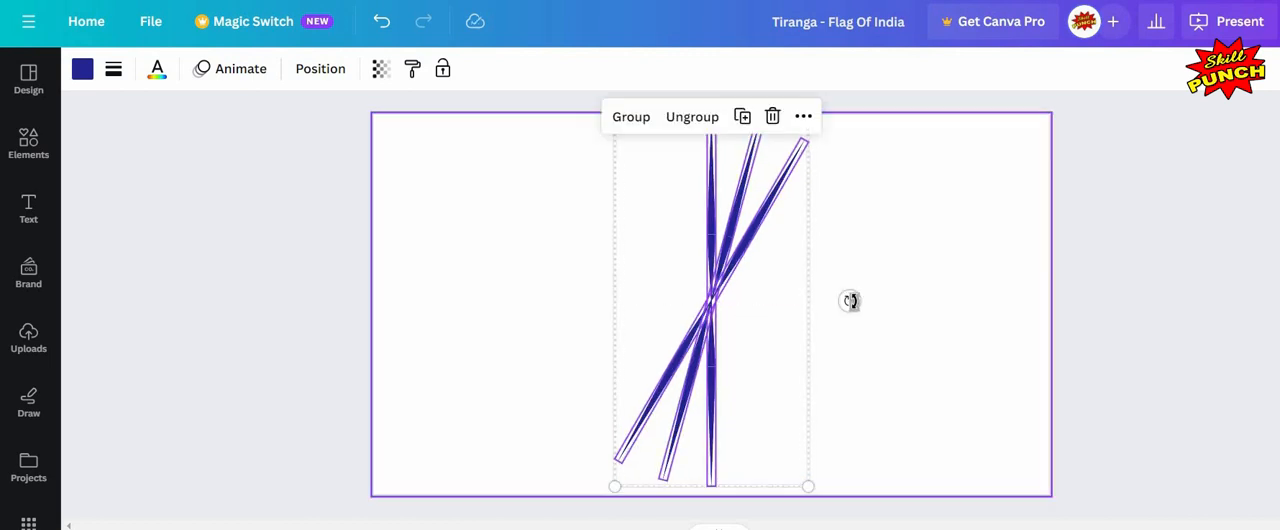
drag(851, 318, 836, 426)
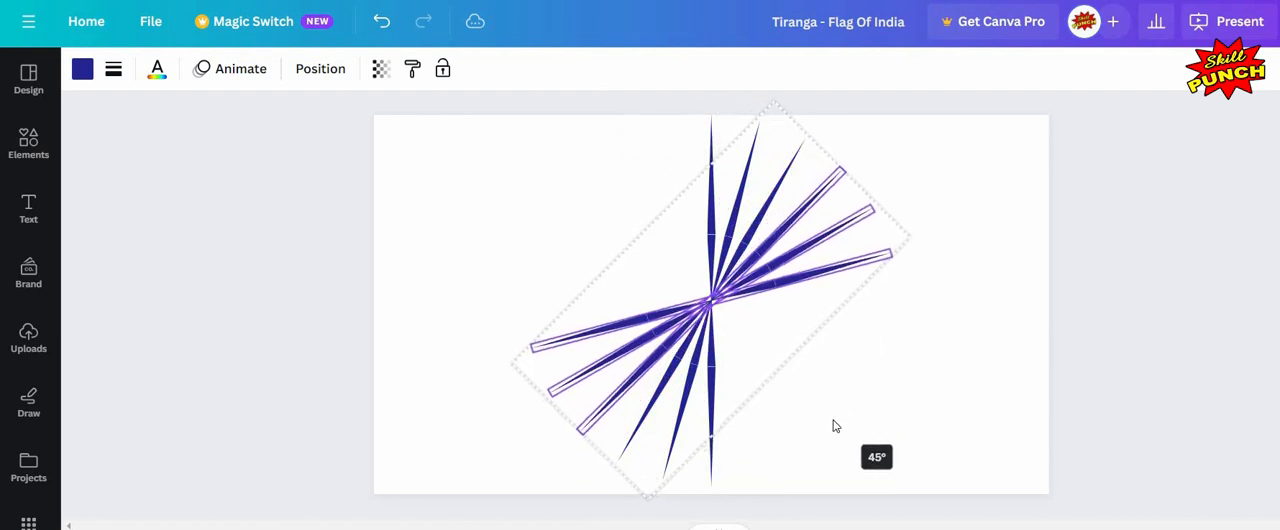
click(783, 359)
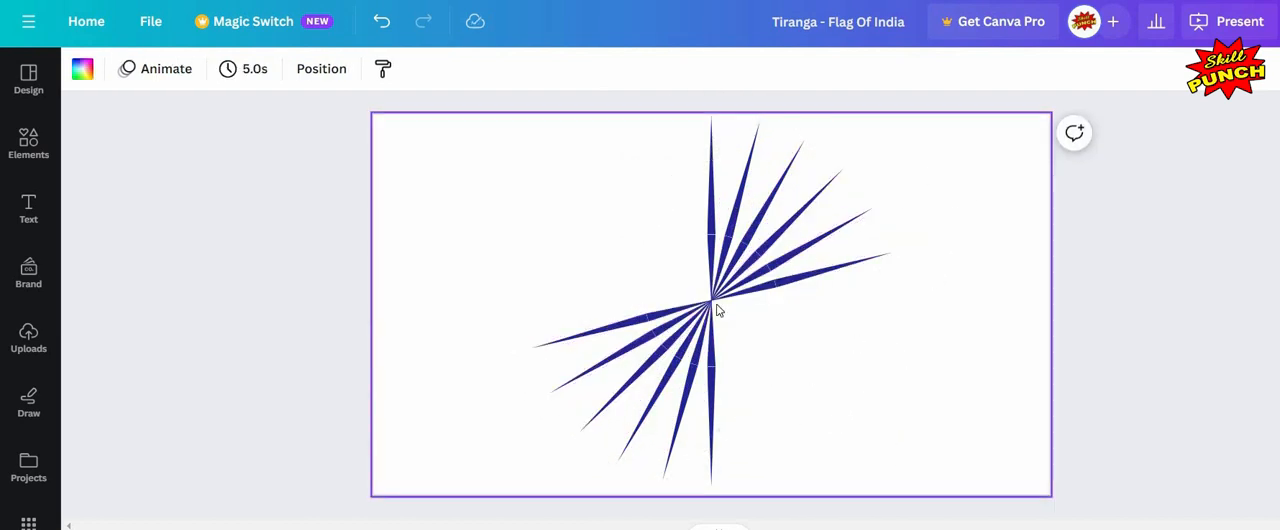
Step: Select all spokes, duplicate them, and rotate the copy into the empty gaps of the wheel
drag(954, 149, 615, 384)
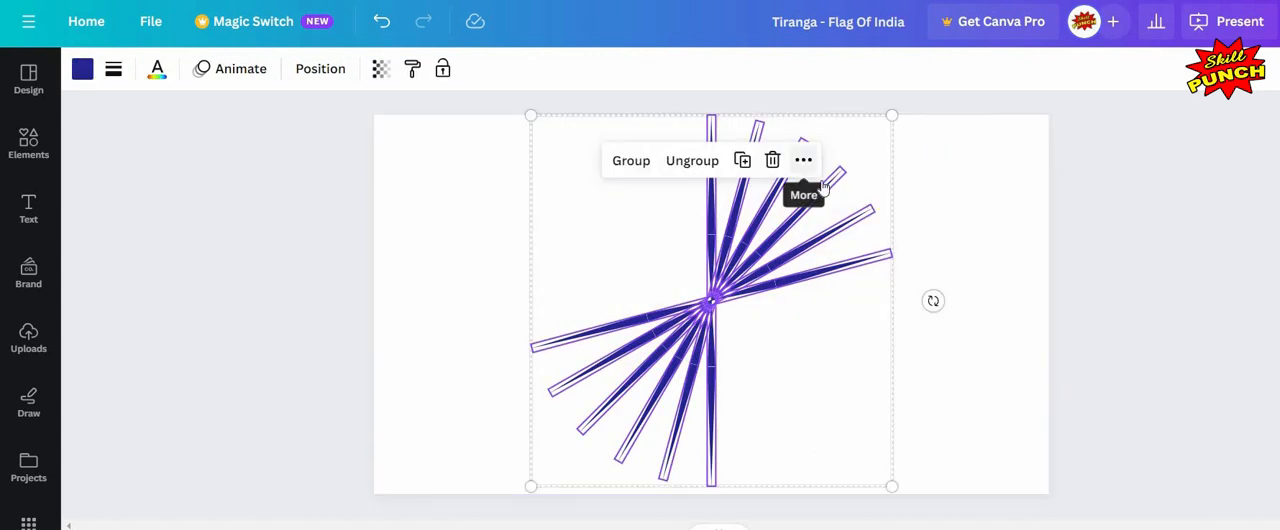
click(810, 163)
click(800, 245)
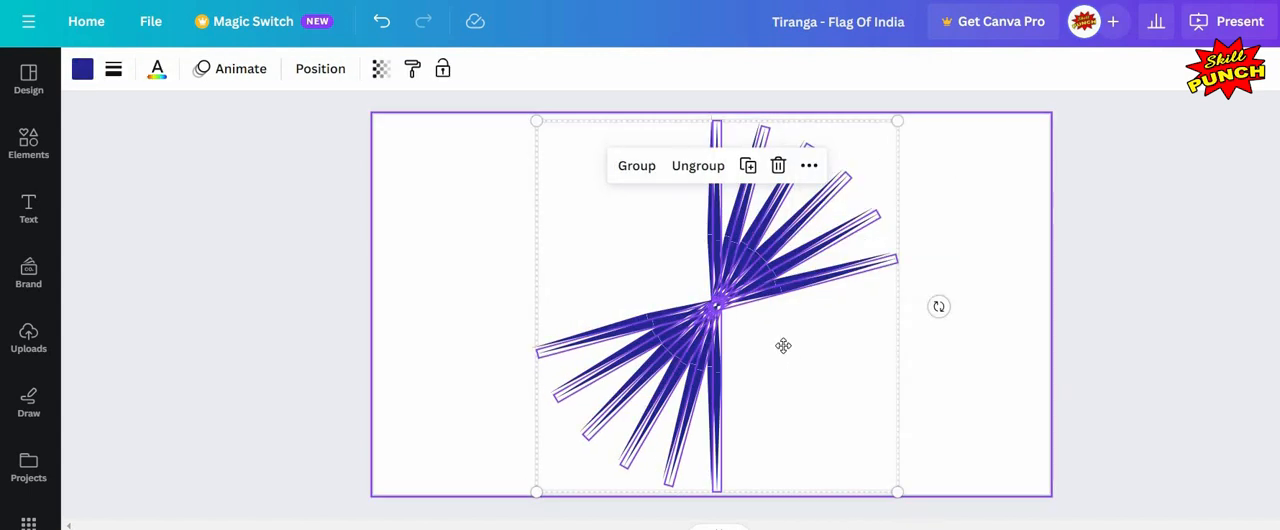
drag(783, 345, 777, 340)
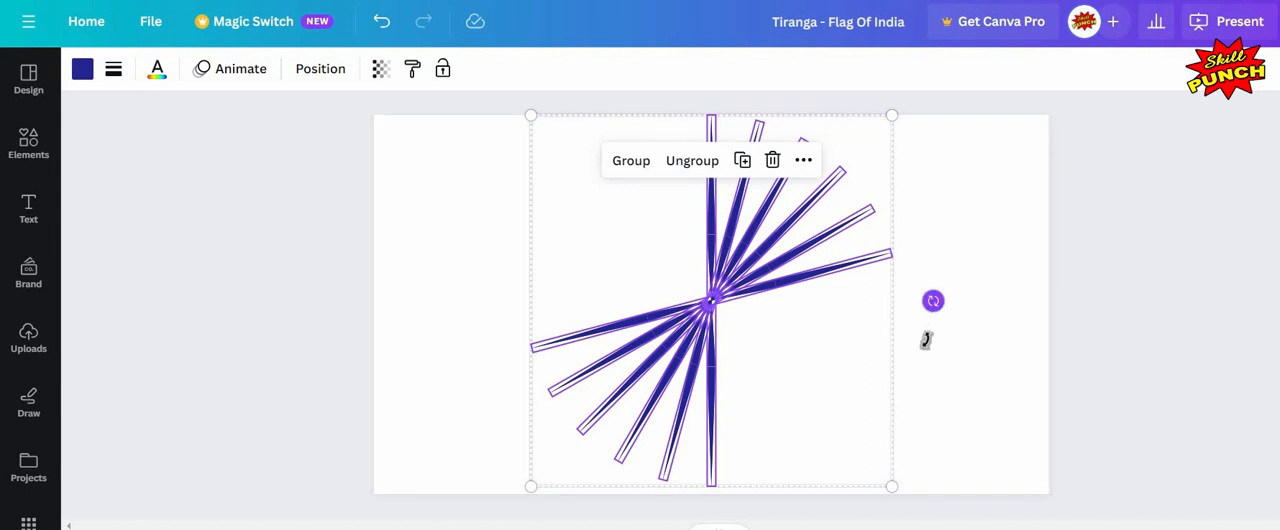
drag(926, 340, 726, 462)
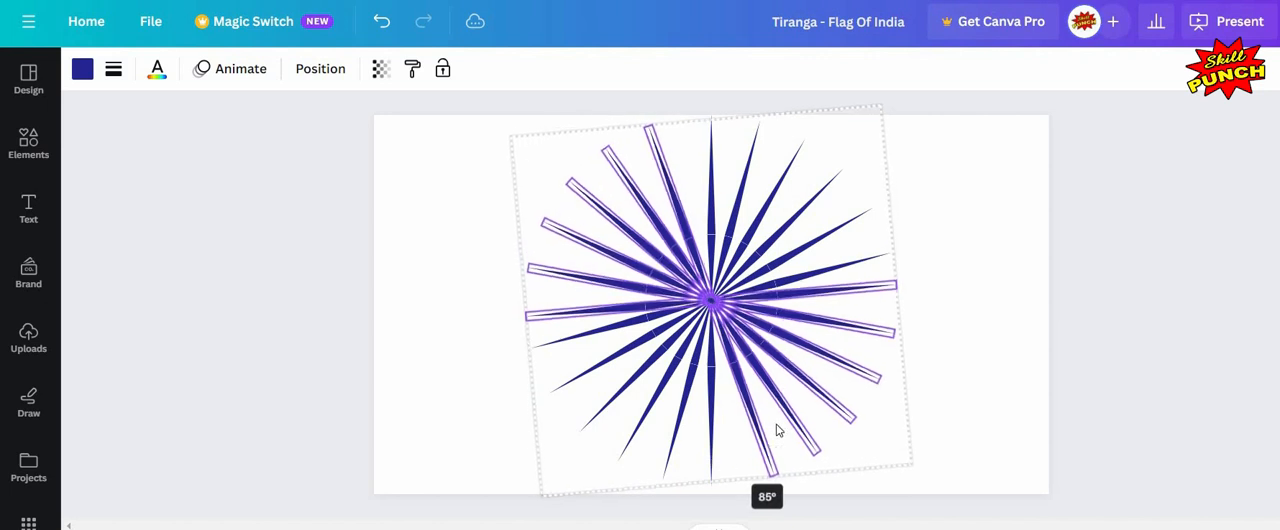
click(963, 205)
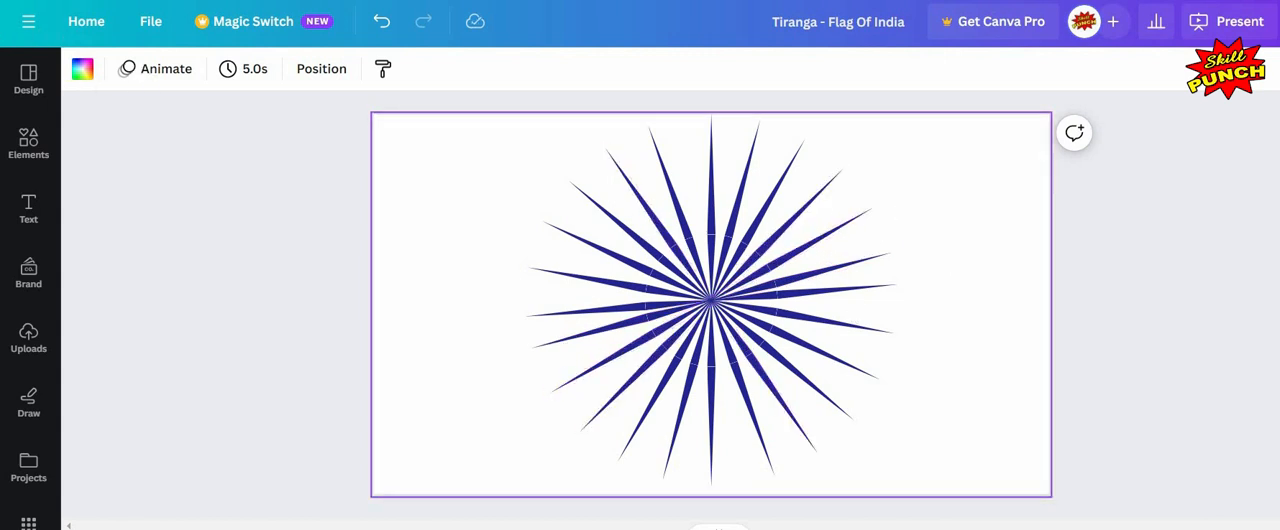
Step: Add a circle shape from Elements onto the page
click(29, 145)
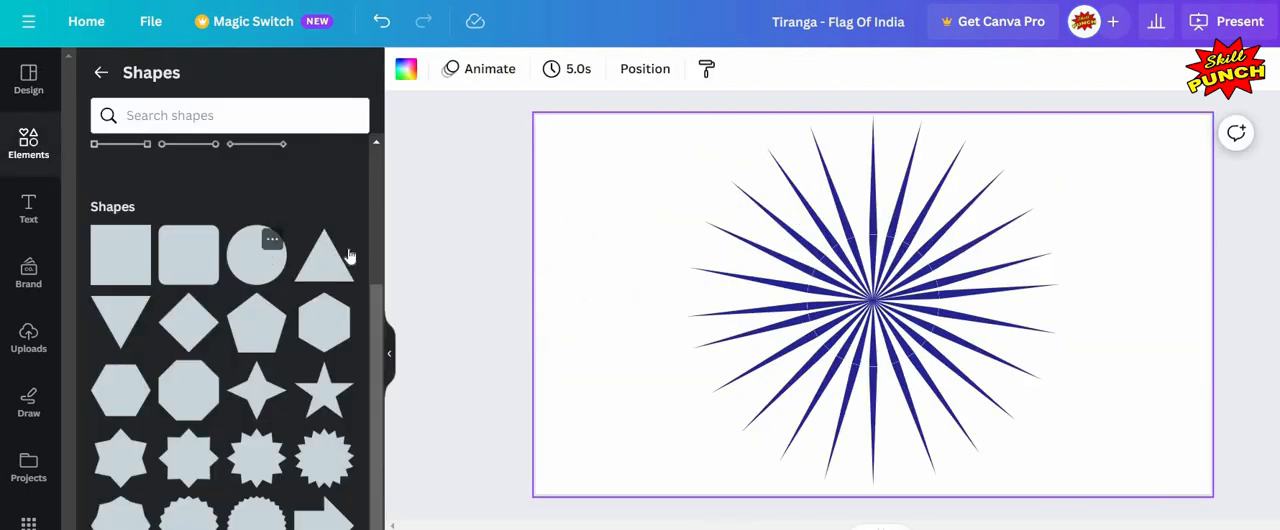
click(256, 256)
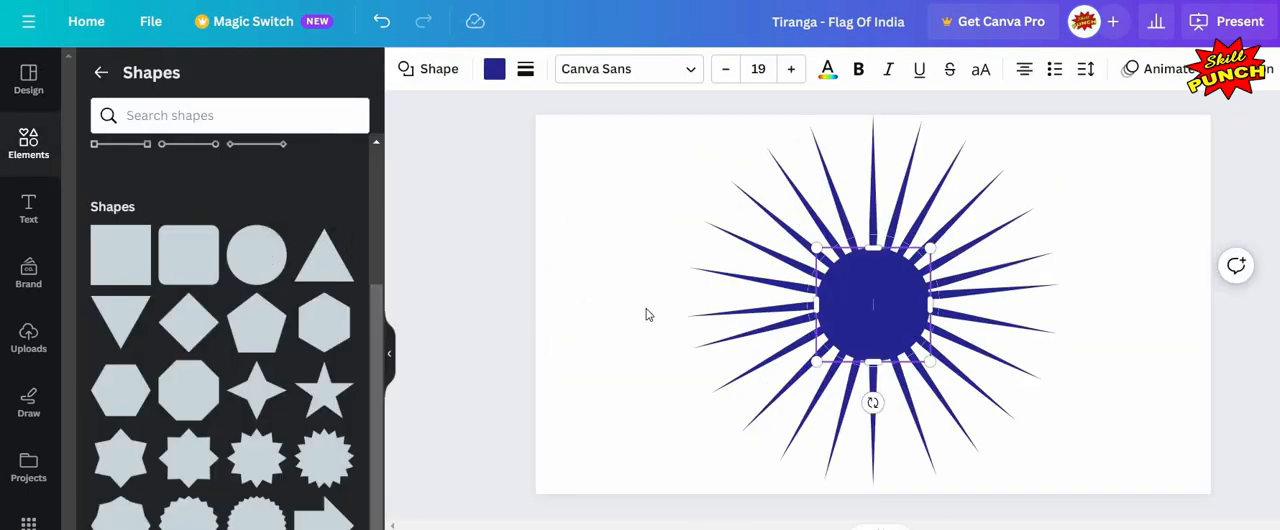
click(389, 353)
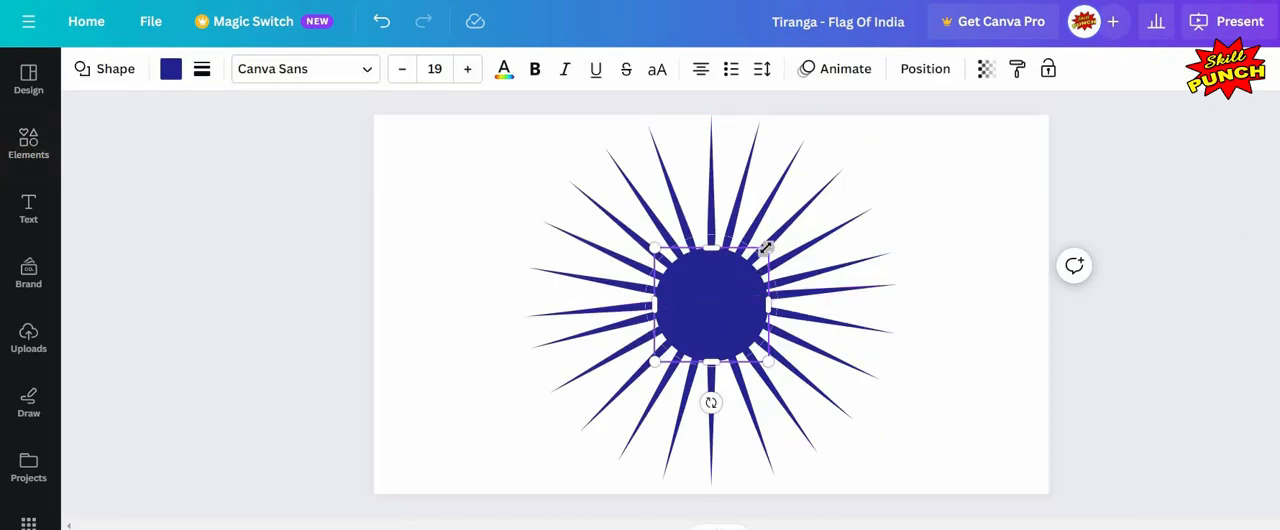
Step: Shrink the circle to about 94 px and align it to the page's centre and middle
drag(767, 251, 670, 318)
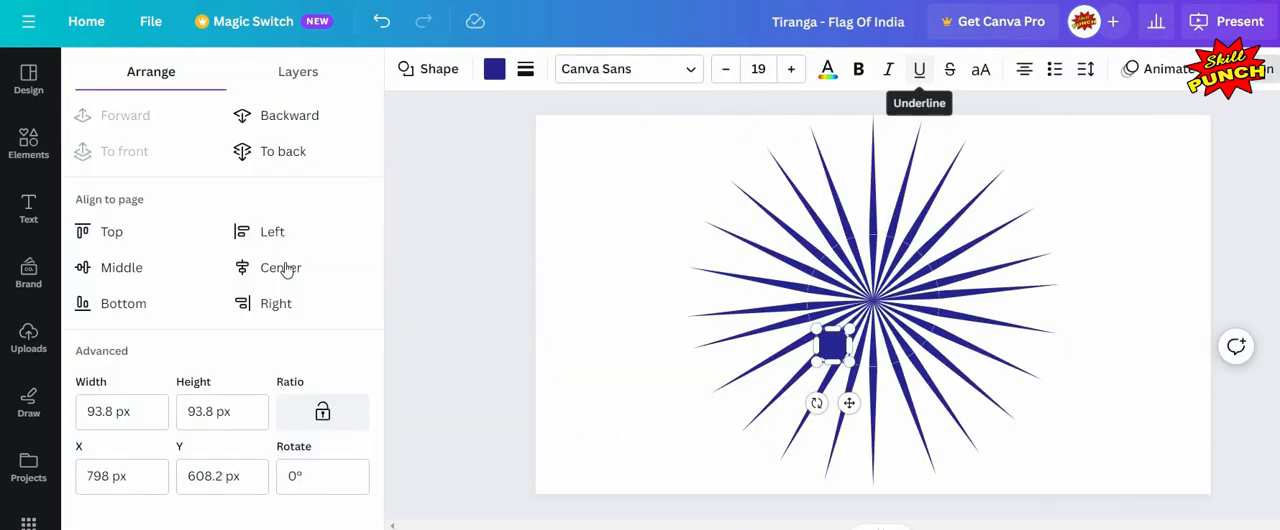
click(115, 270)
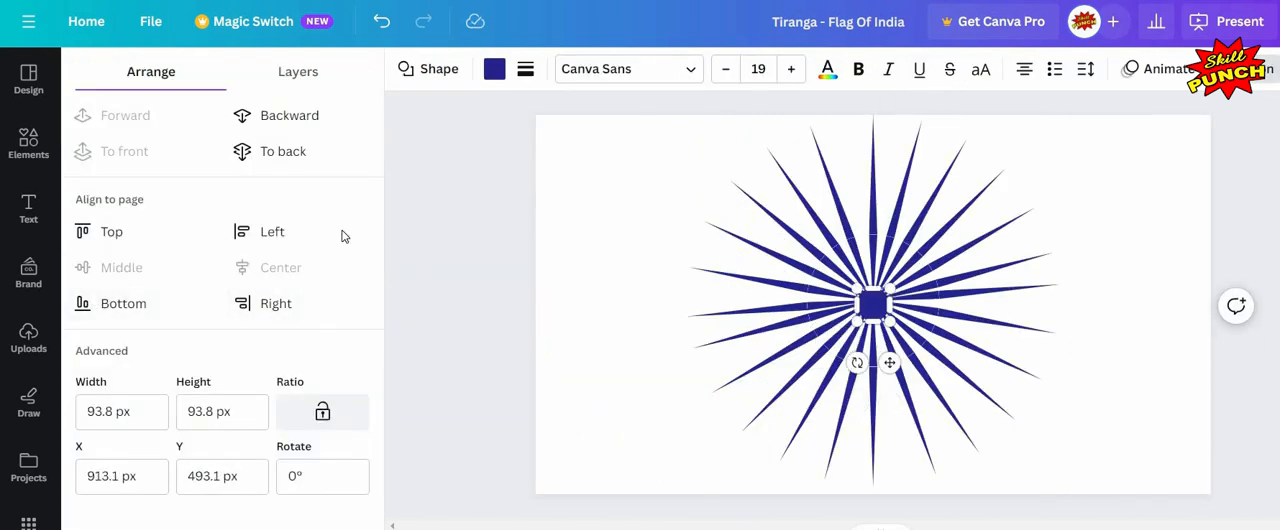
Step: Enlarge a navy circle from the hub until it spans the full length of the spokes
click(470, 250)
click(1130, 302)
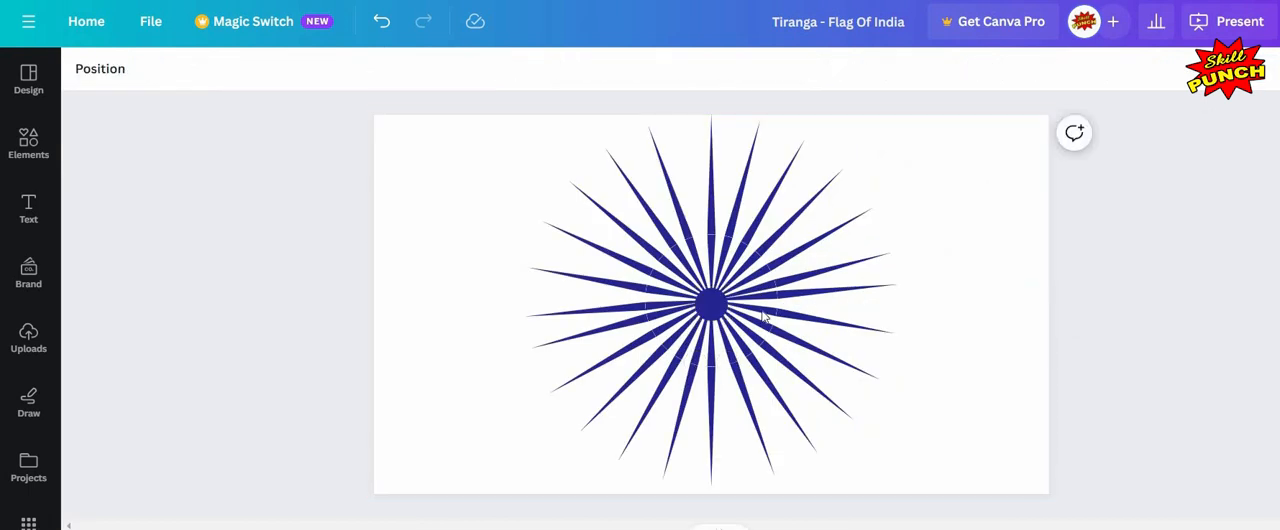
click(975, 306)
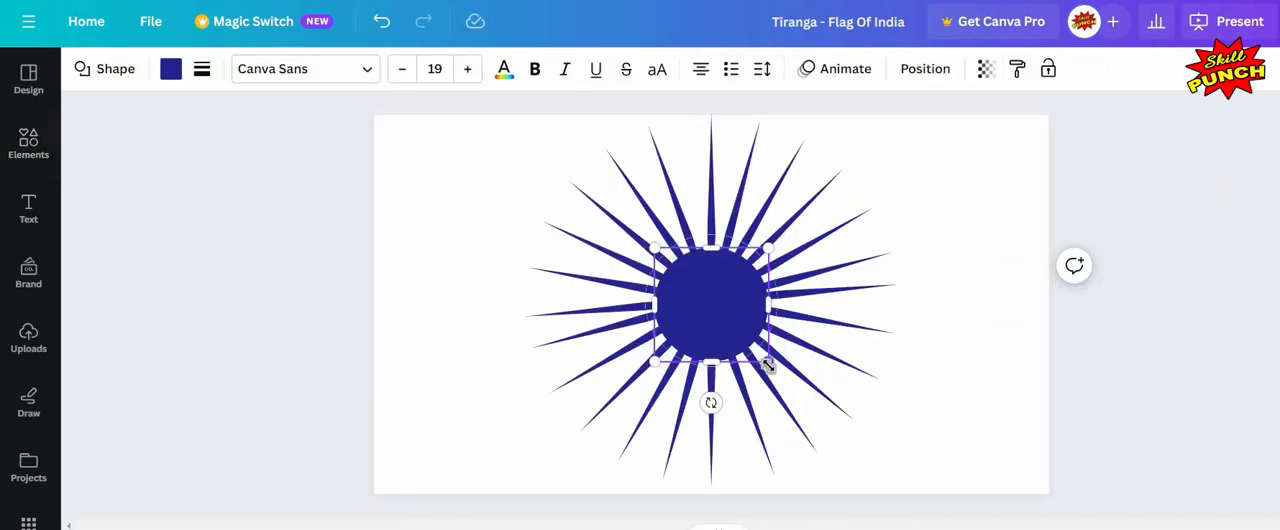
drag(767, 366, 960, 528)
drag(650, 250, 526, 120)
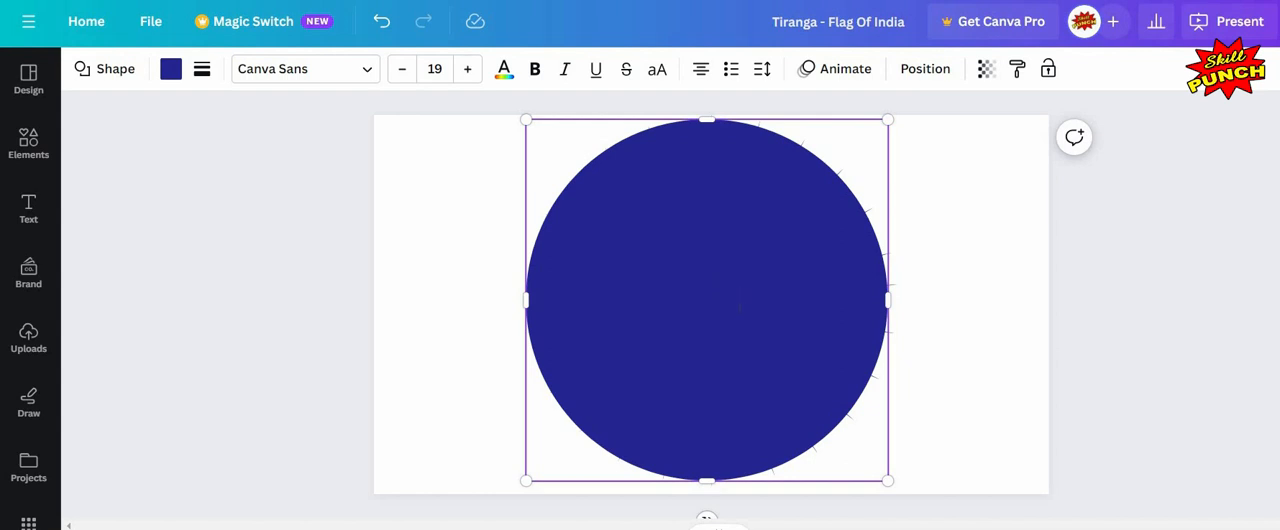
Step: Give the large circle a solid border and set its fill to no colour, turning it into a ring
click(205, 78)
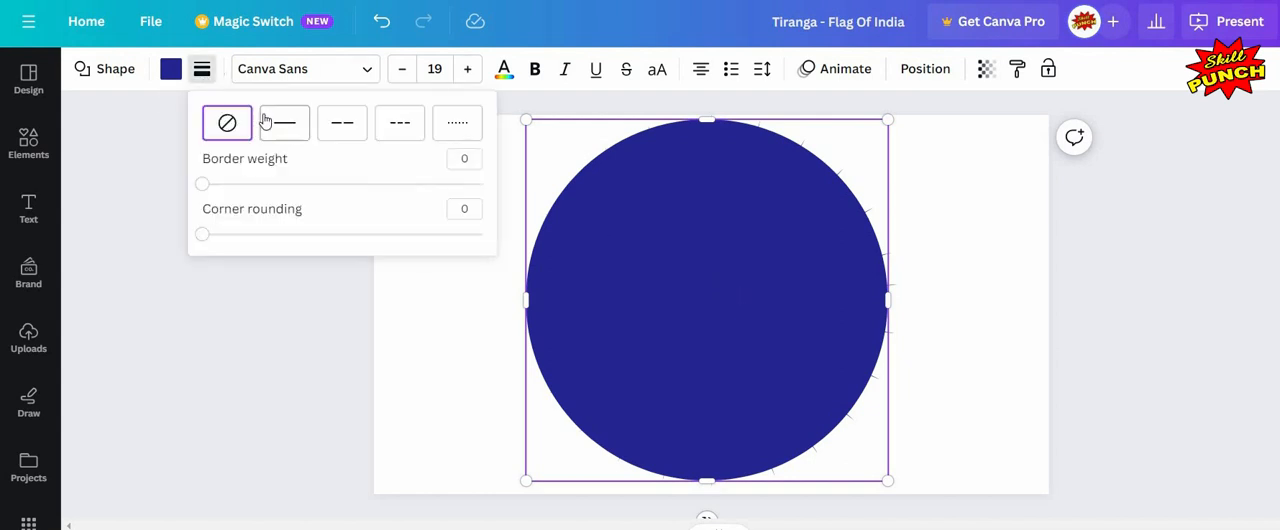
click(264, 122)
click(646, 263)
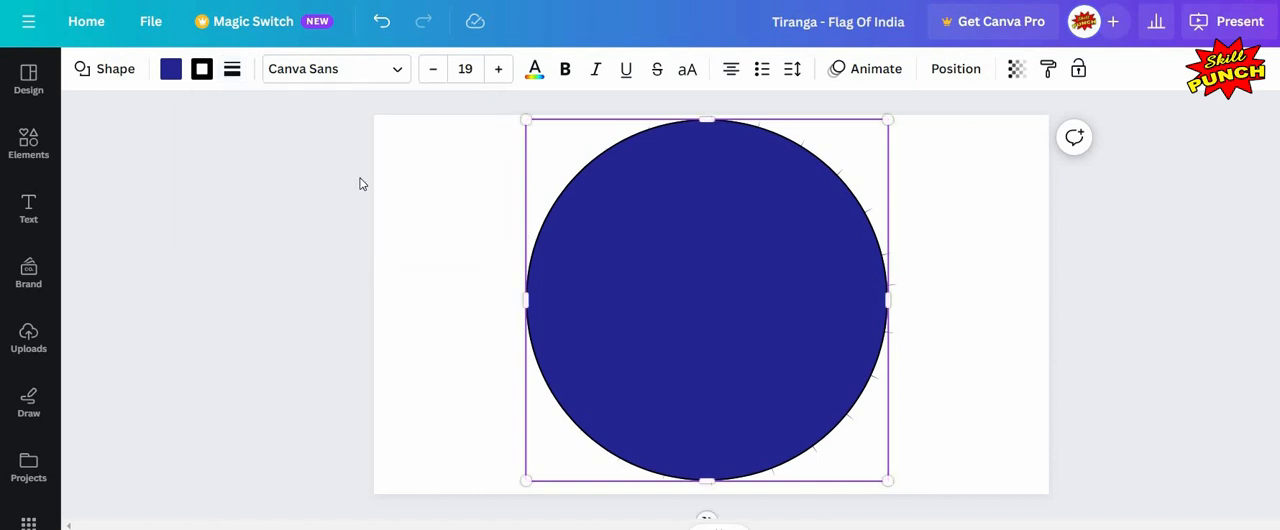
click(166, 76)
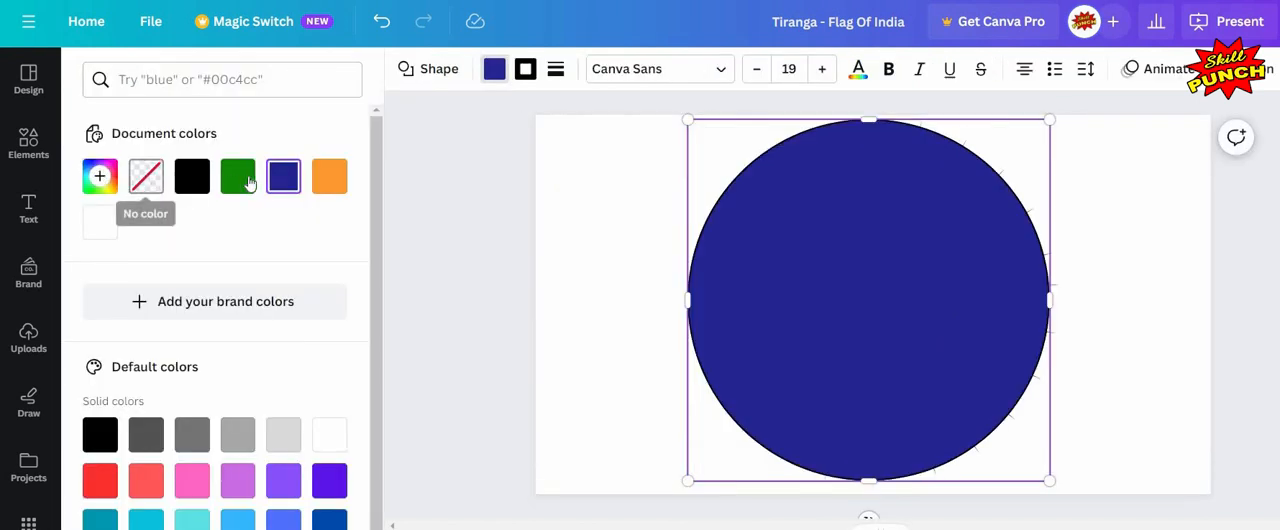
click(148, 180)
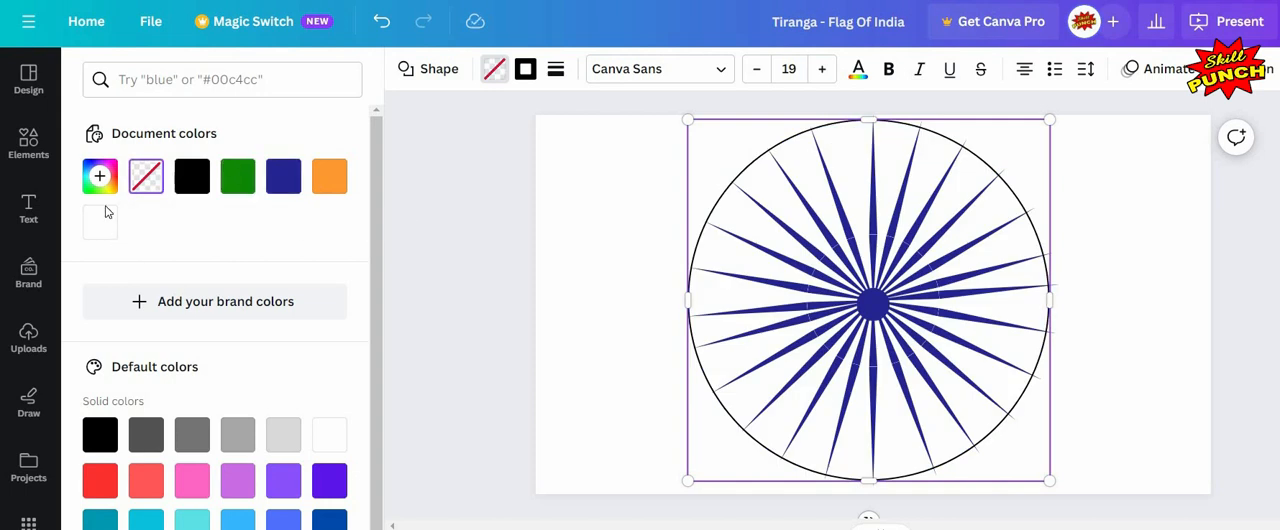
click(537, 206)
click(535, 242)
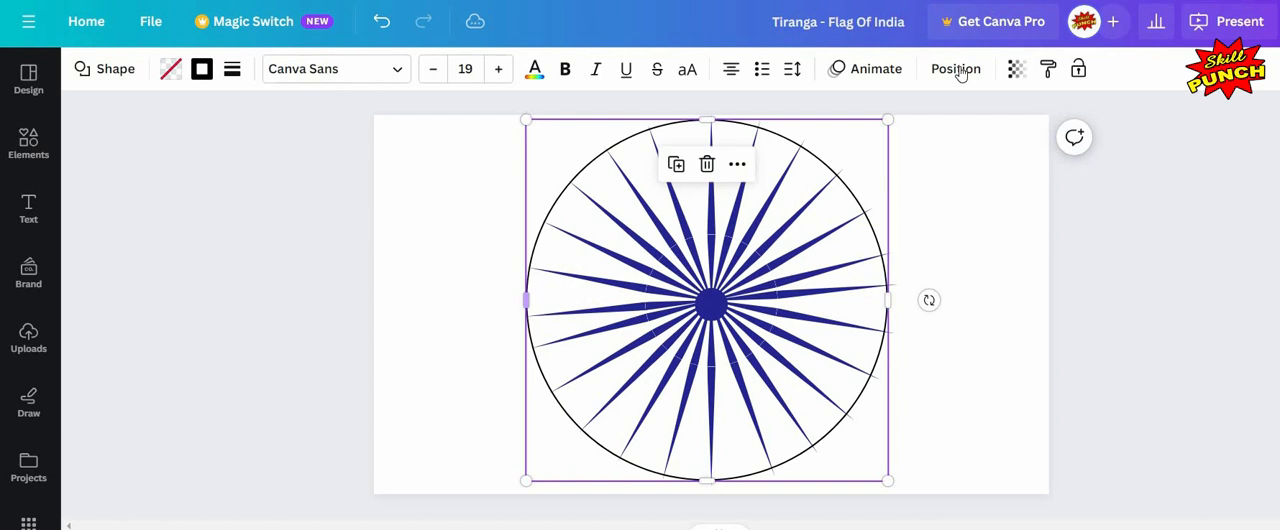
Step: Align the ring to the page's middle and resize it to about 1055 px across, touching the page's top edge
click(959, 71)
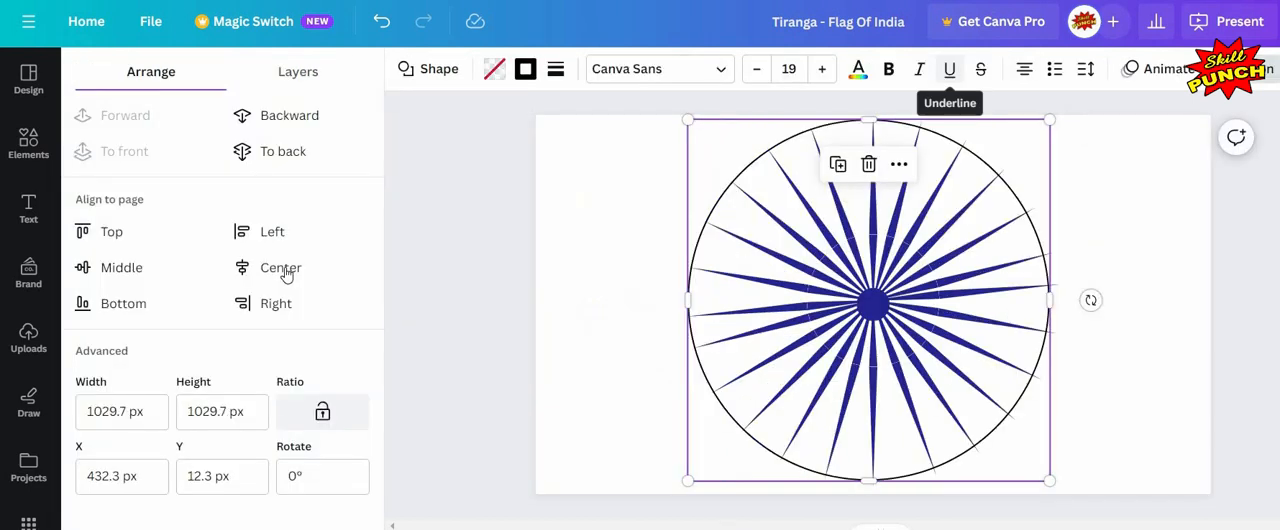
click(283, 269)
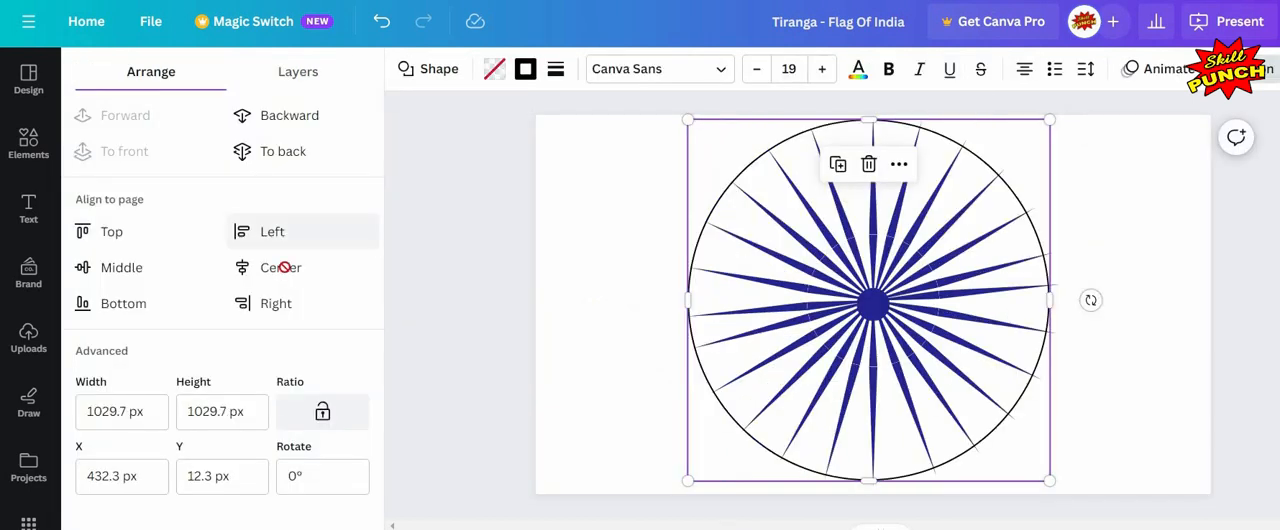
click(155, 272)
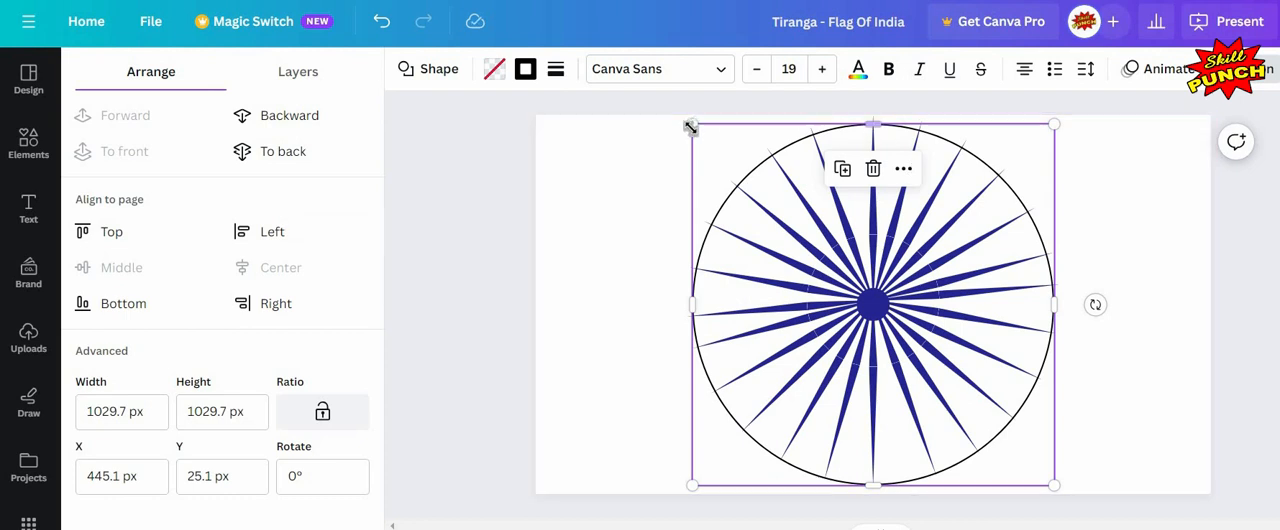
drag(686, 123, 678, 120)
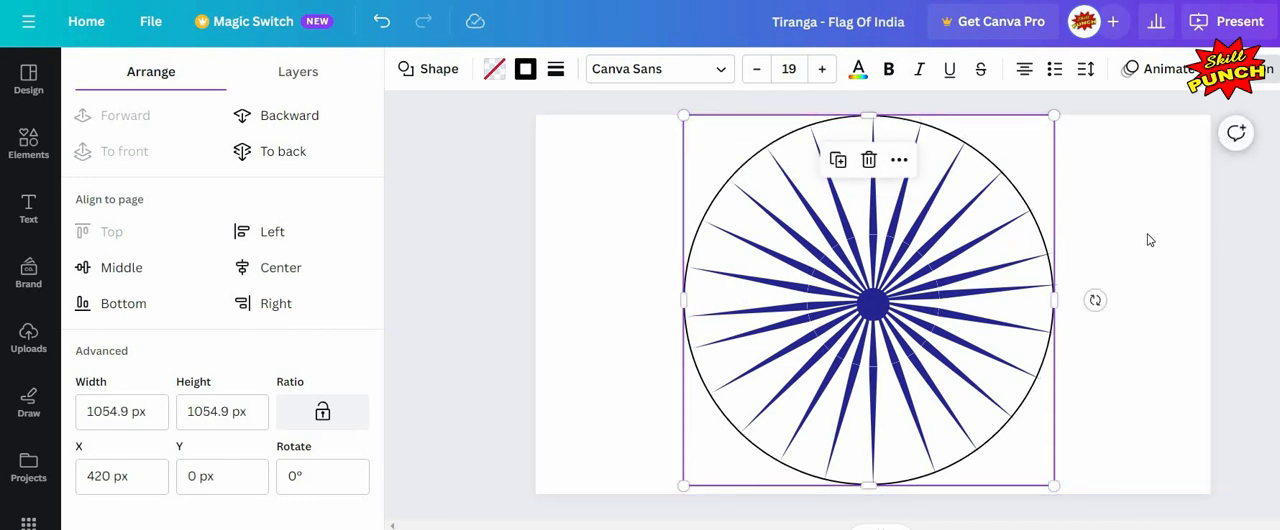
click(1147, 234)
key(Escape)
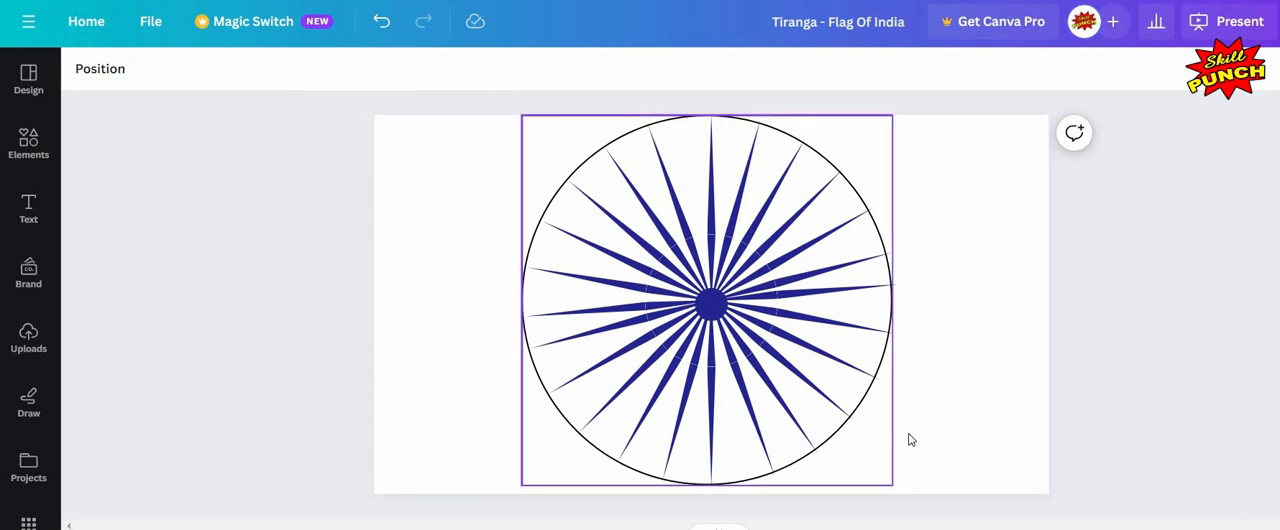
Step: Increase the ring's border weight to 29
click(558, 226)
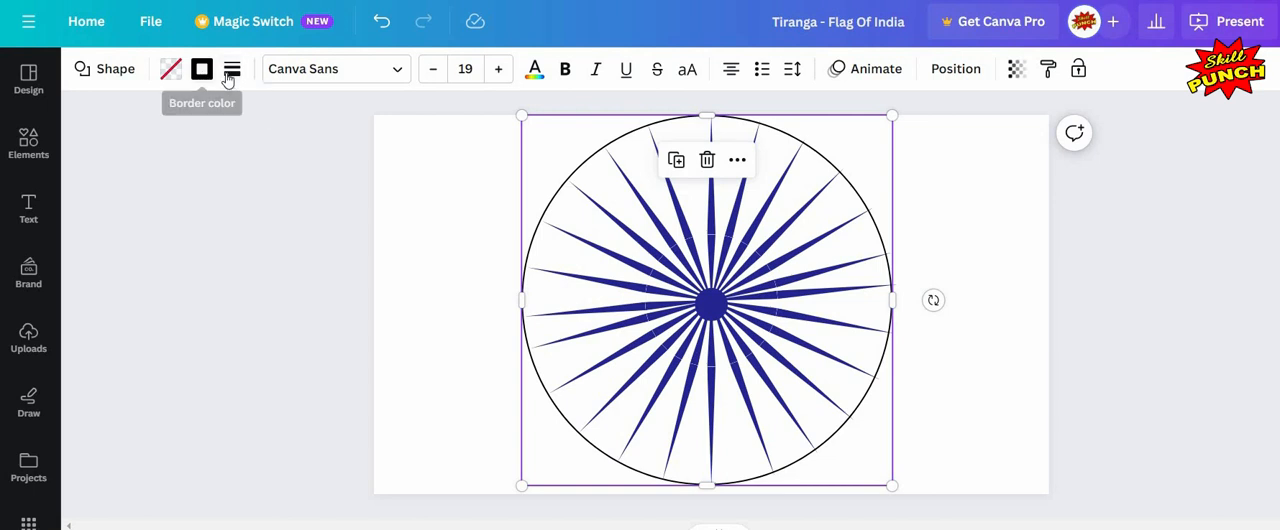
click(231, 68)
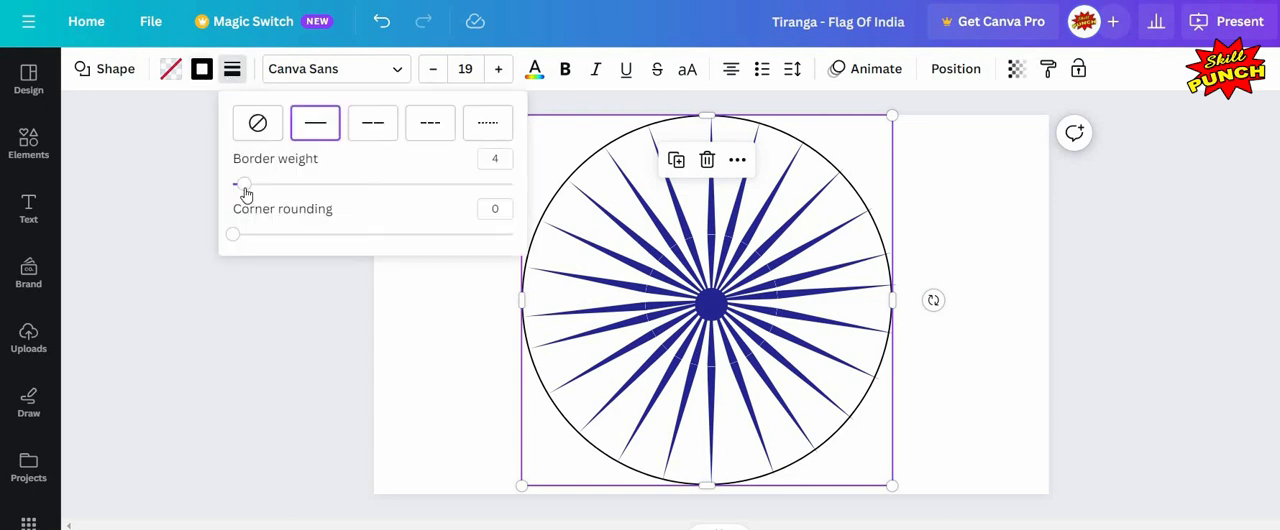
drag(251, 193, 318, 193)
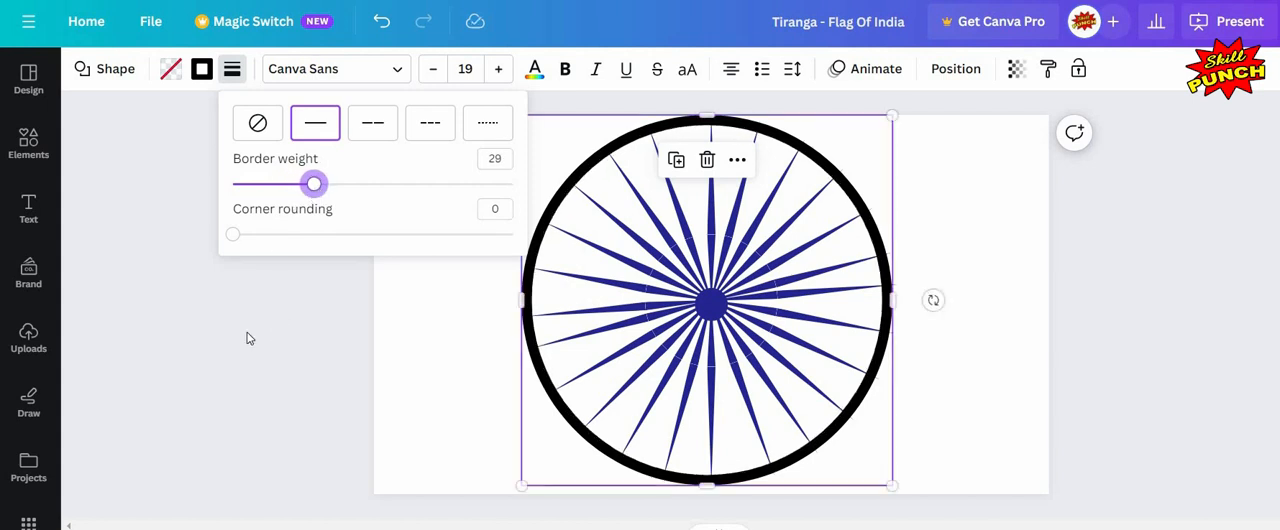
Step: Set the ring's border colour to the navy #262693
click(201, 71)
click(201, 71)
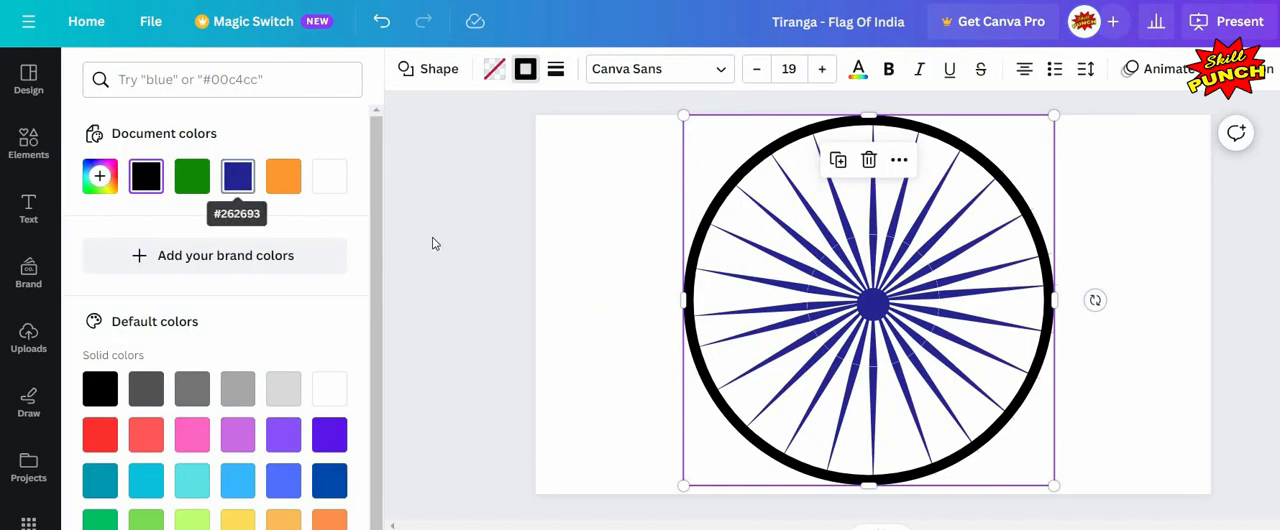
click(237, 177)
click(611, 328)
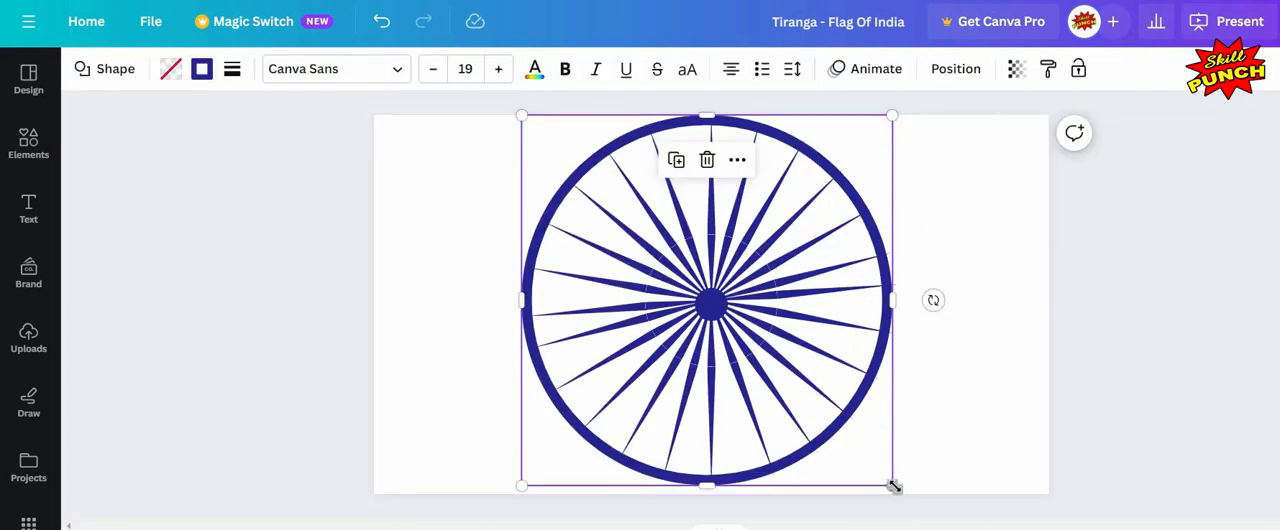
Step: Enlarge the ring slightly and raise its border weight to 37
drag(905, 490, 908, 496)
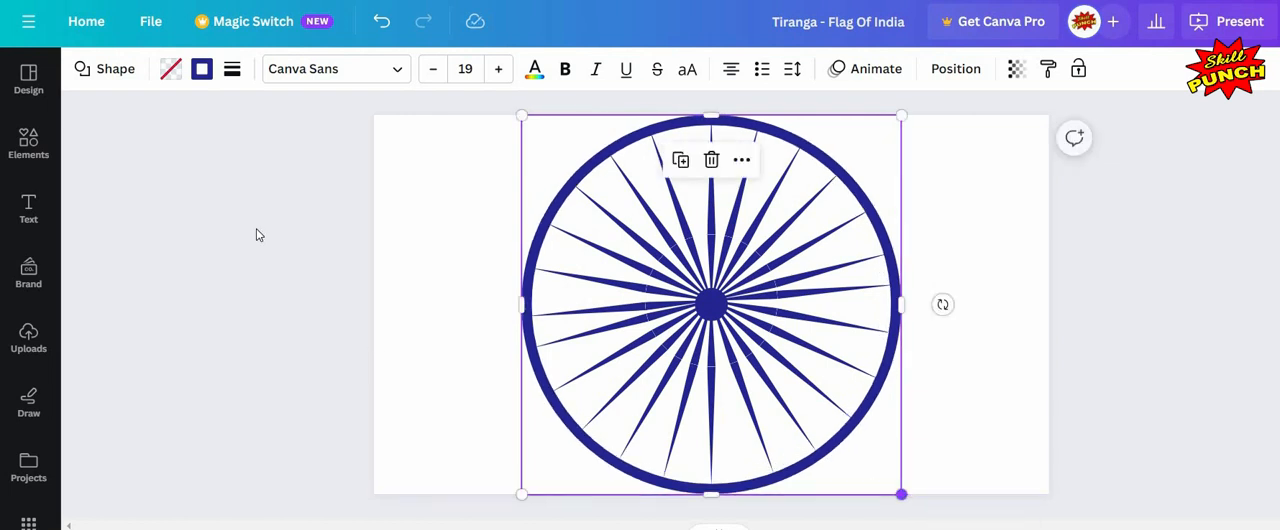
click(267, 430)
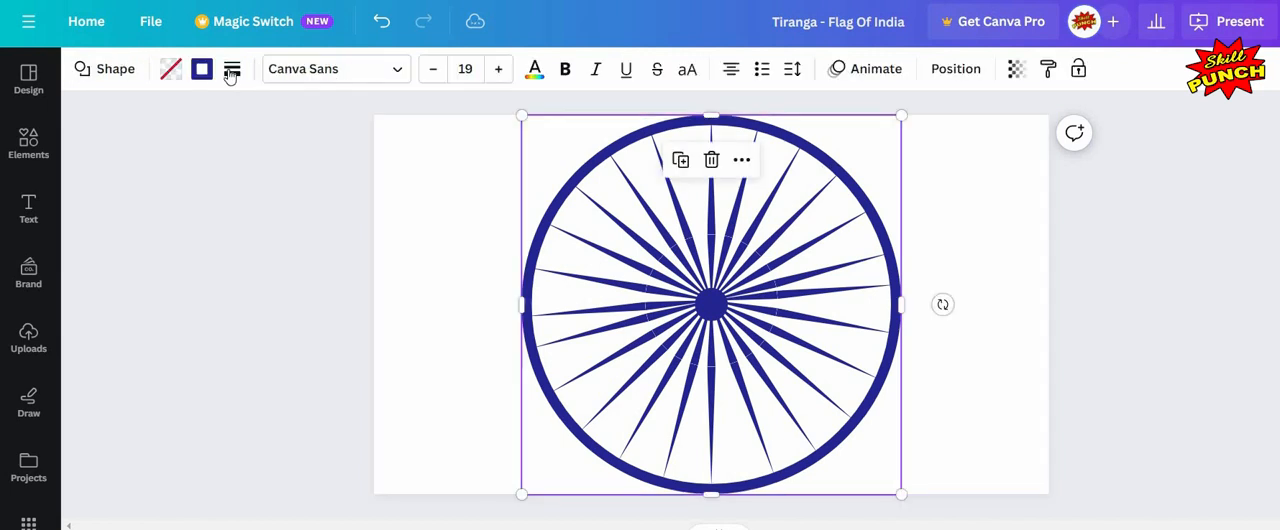
click(231, 76)
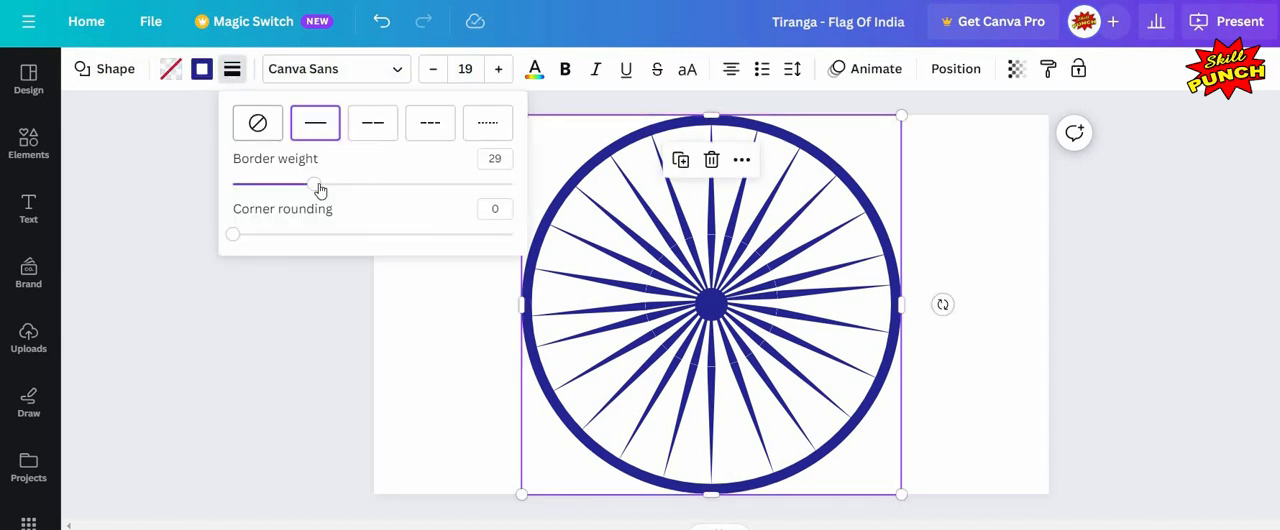
drag(322, 186, 337, 184)
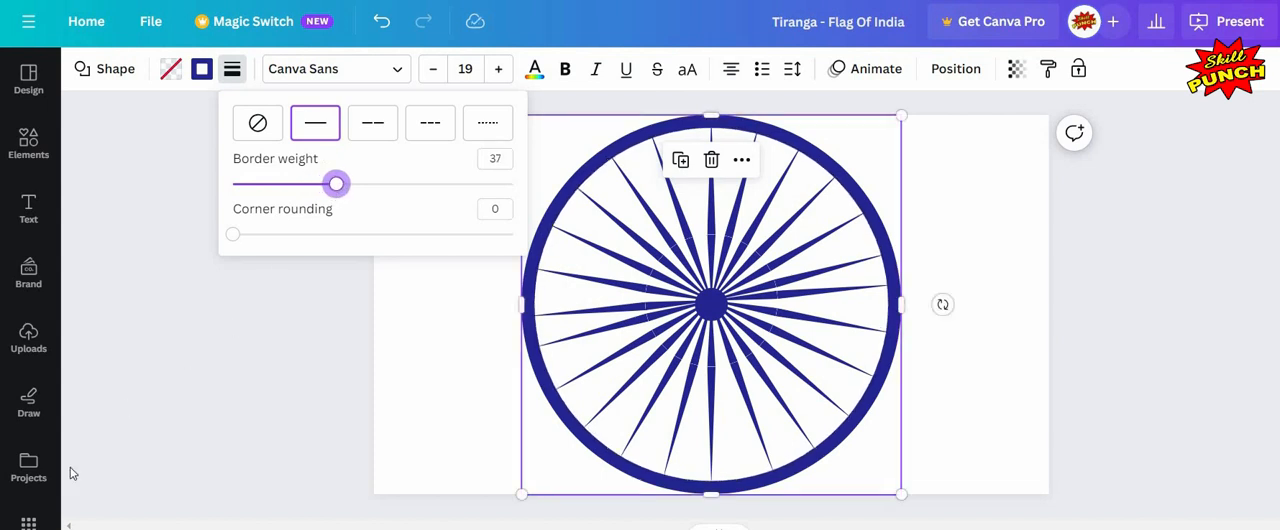
click(645, 246)
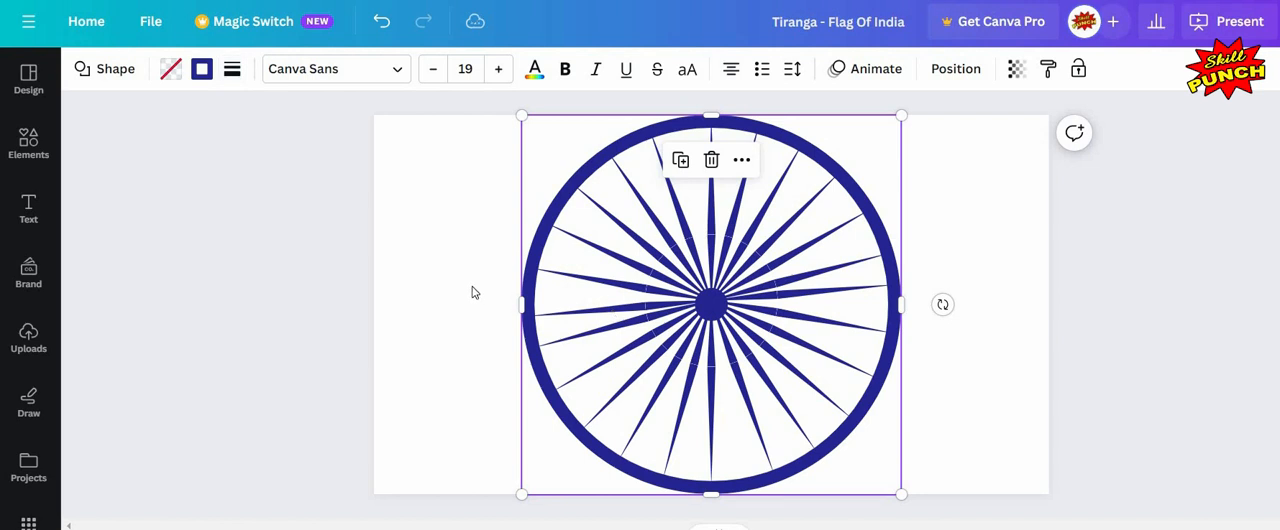
Step: Lock the ring in place
click(509, 291)
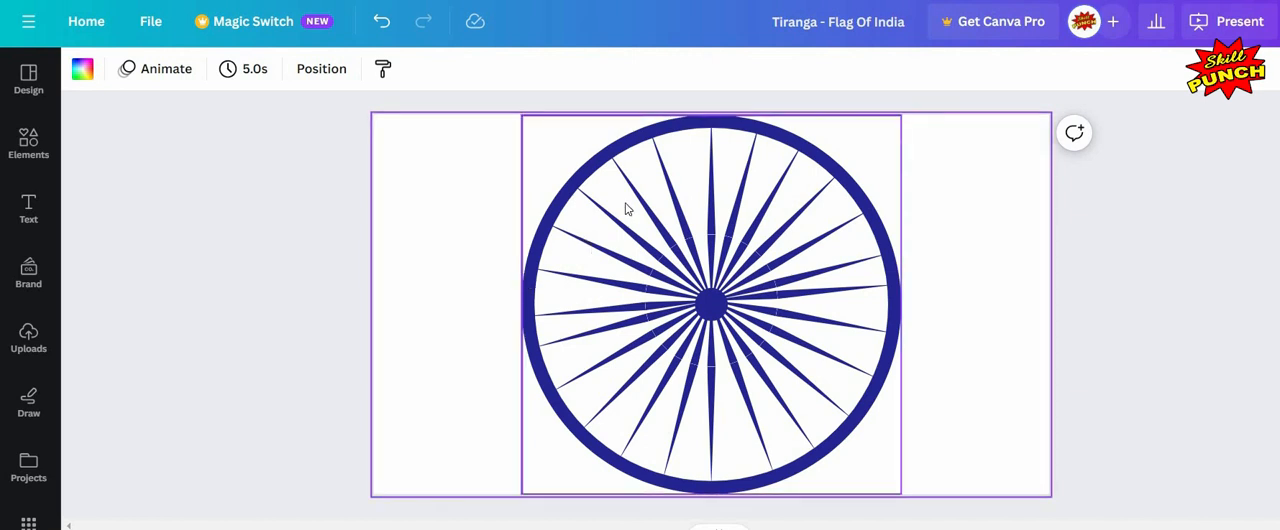
click(700, 185)
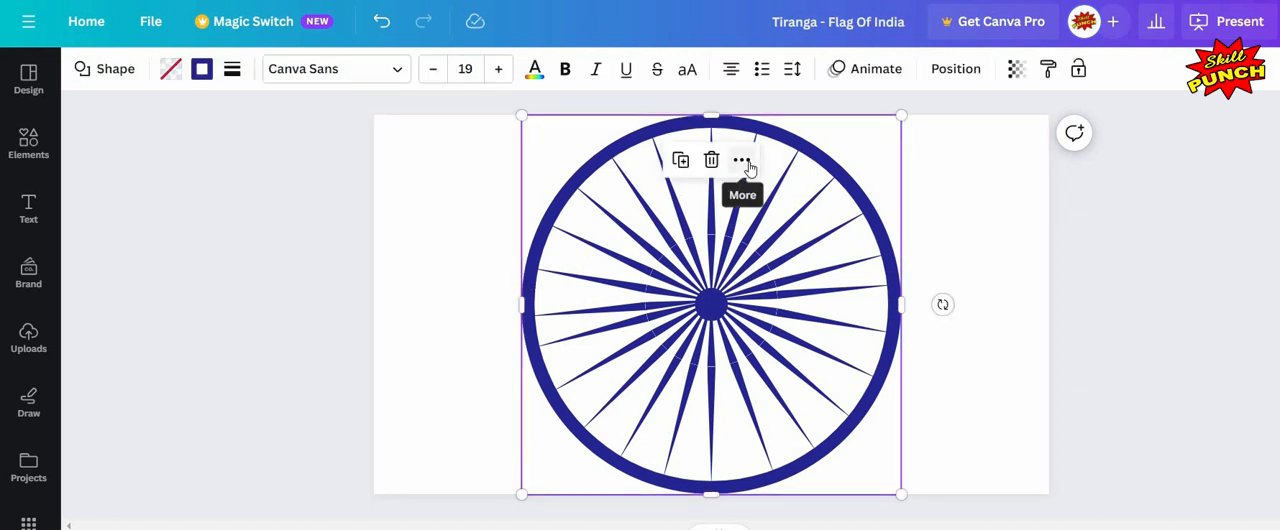
click(745, 165)
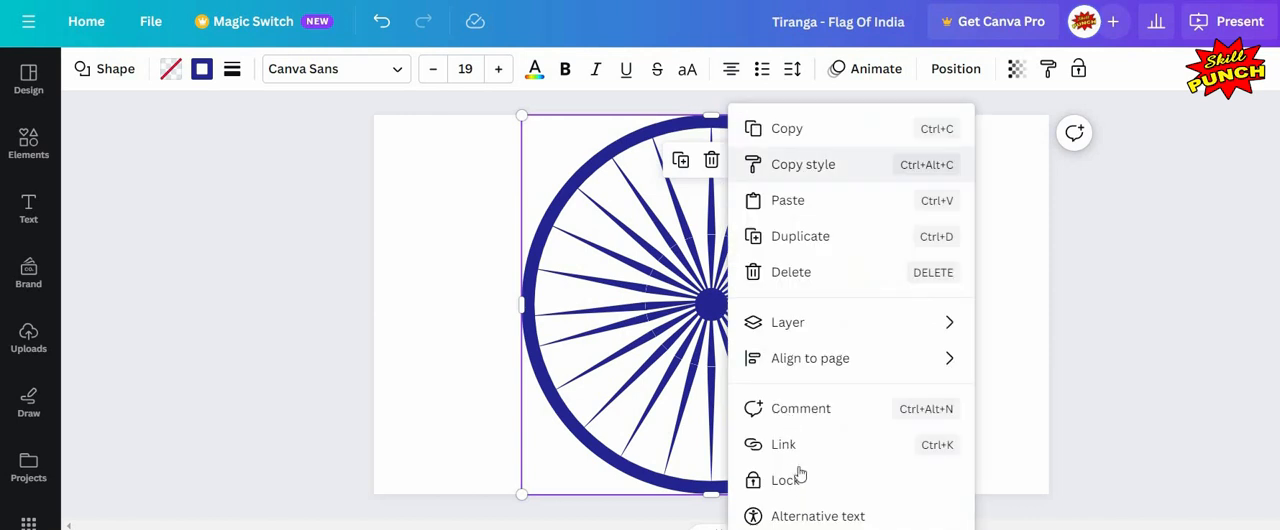
click(782, 480)
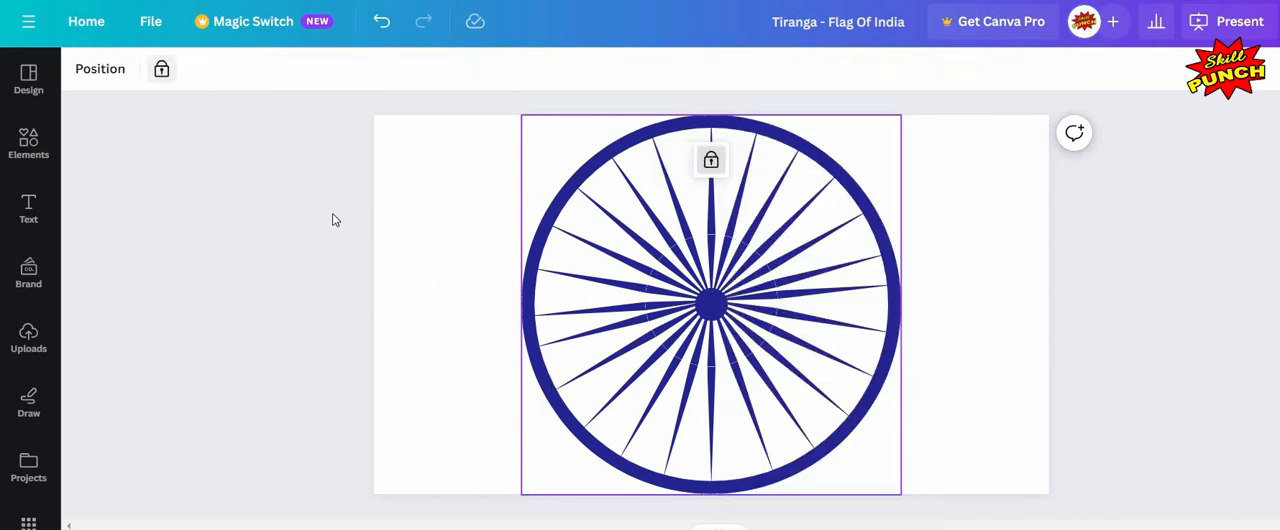
Step: Fine-tune the rotation of two spoke pairs, setting one to 163°, so they sit evenly in the wheel
drag(760, 315, 626, 303)
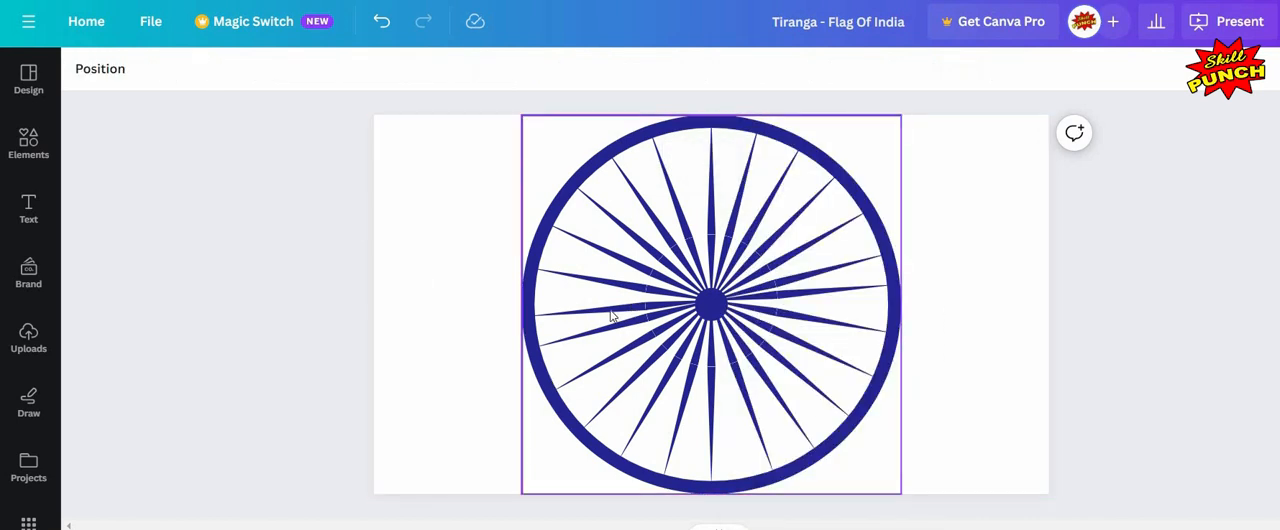
click(843, 291)
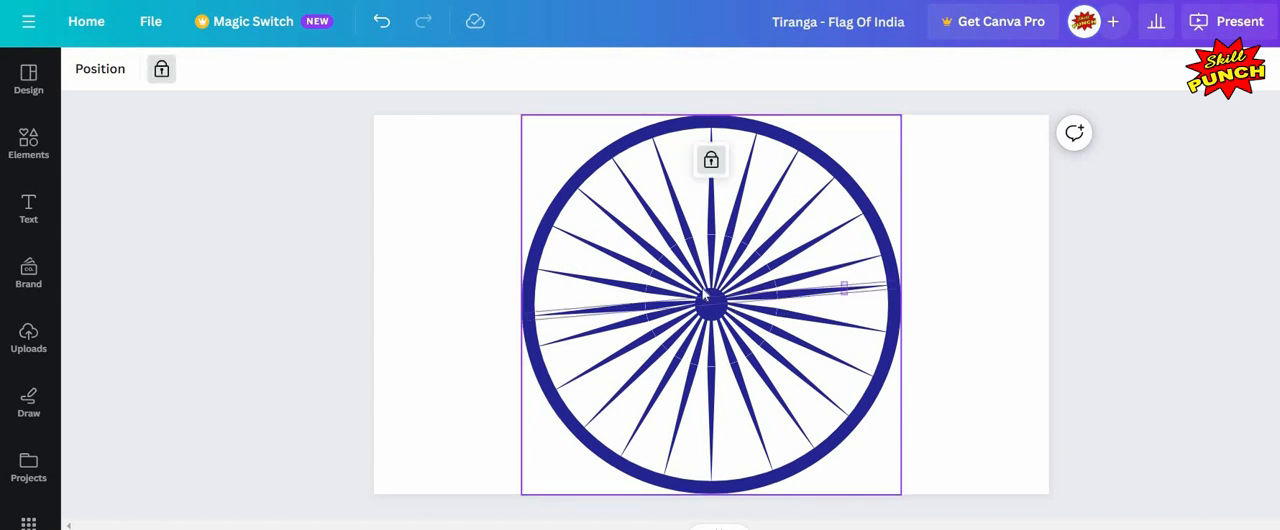
click(848, 297)
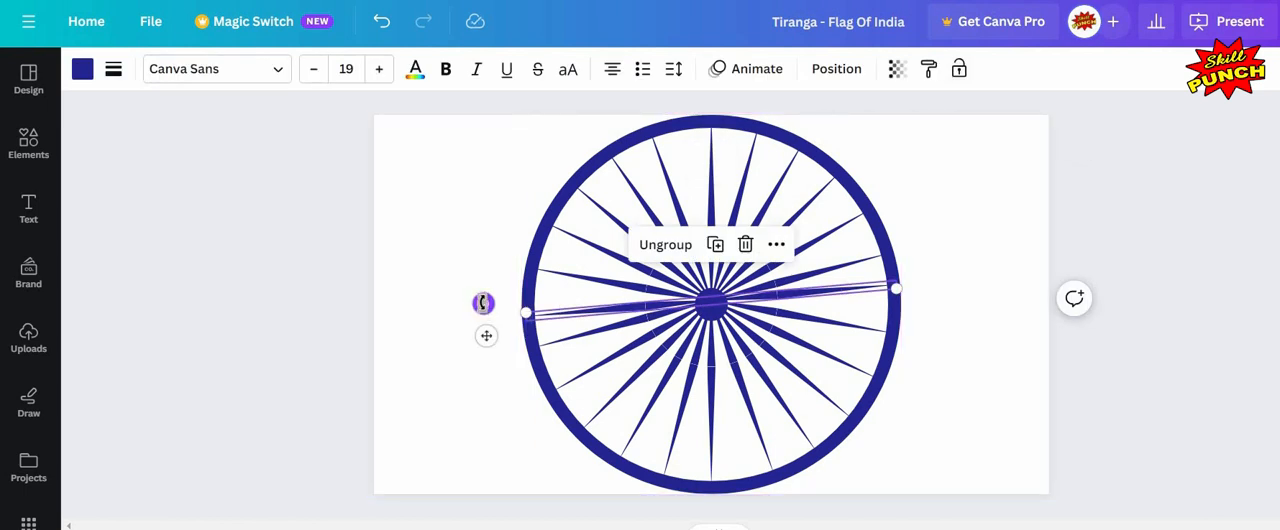
drag(483, 303, 251, 283)
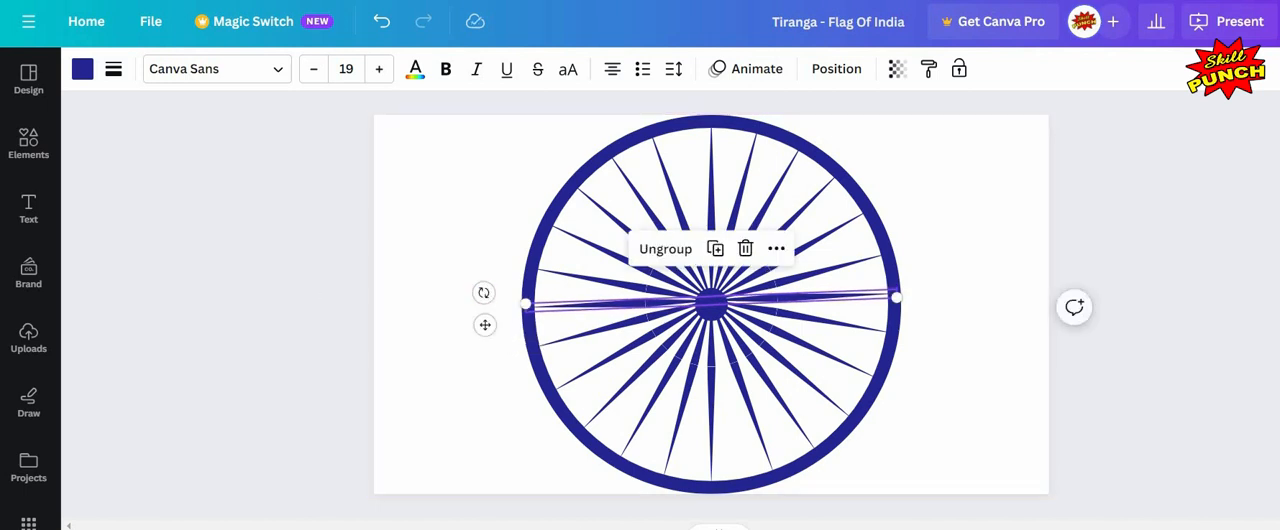
click(251, 283)
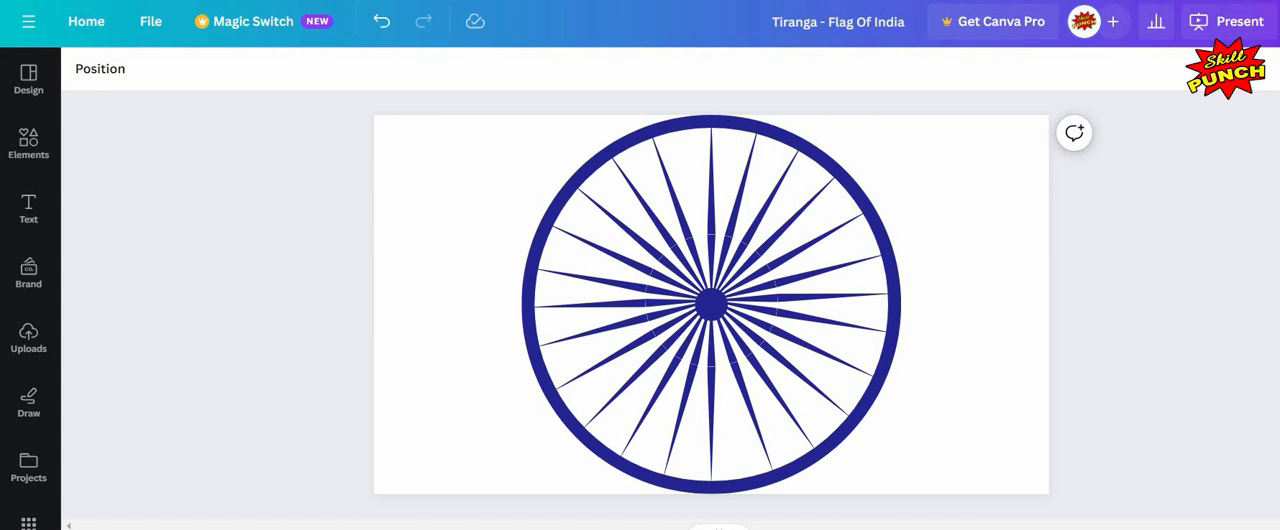
click(741, 449)
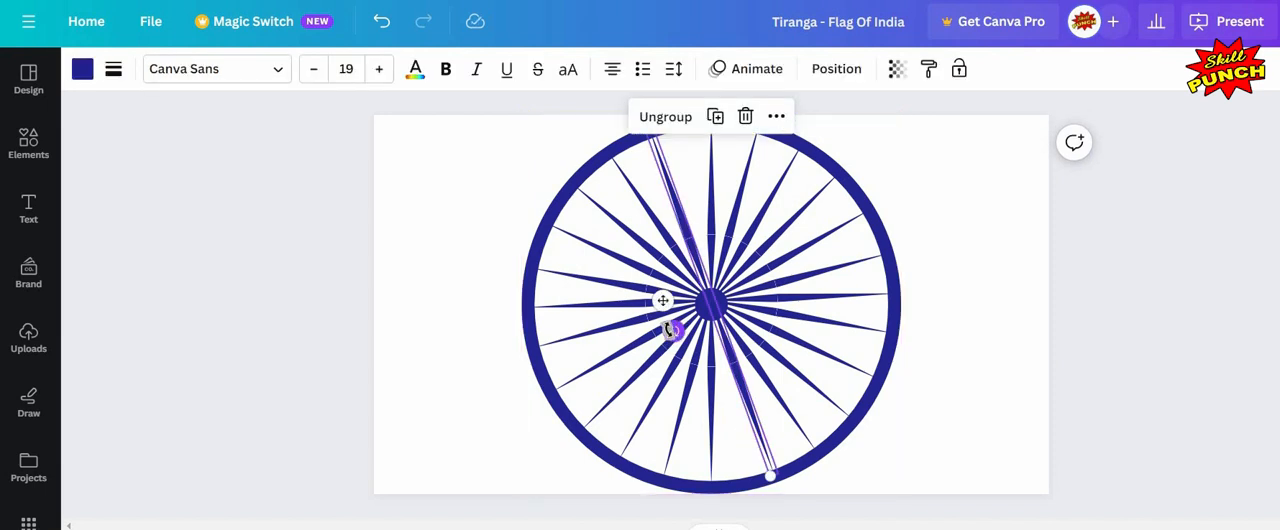
drag(668, 330, 661, 331)
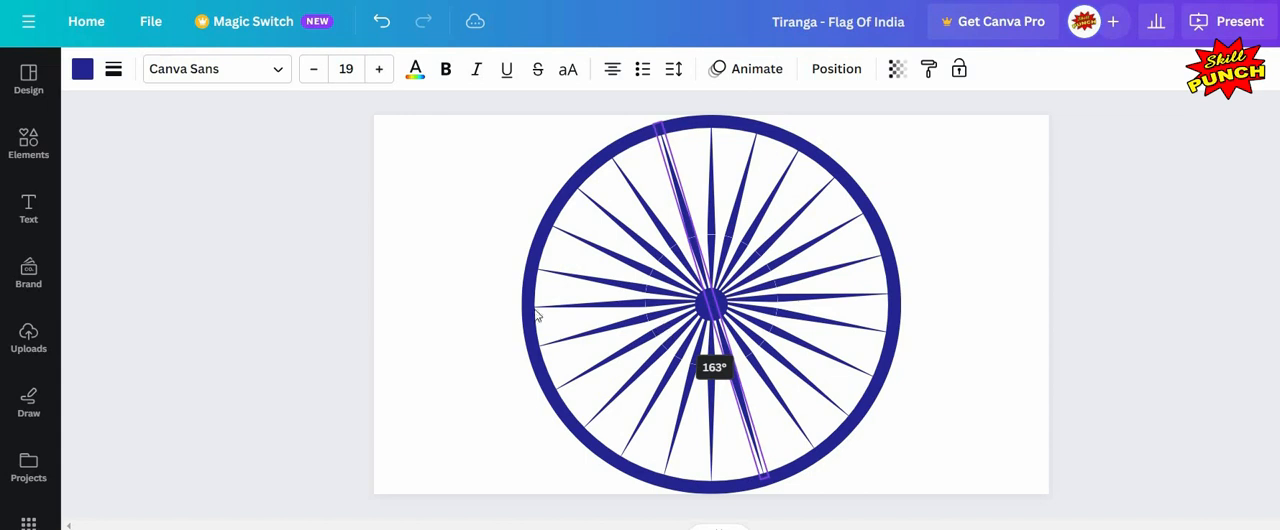
drag(287, 274, 286, 277)
click(405, 320)
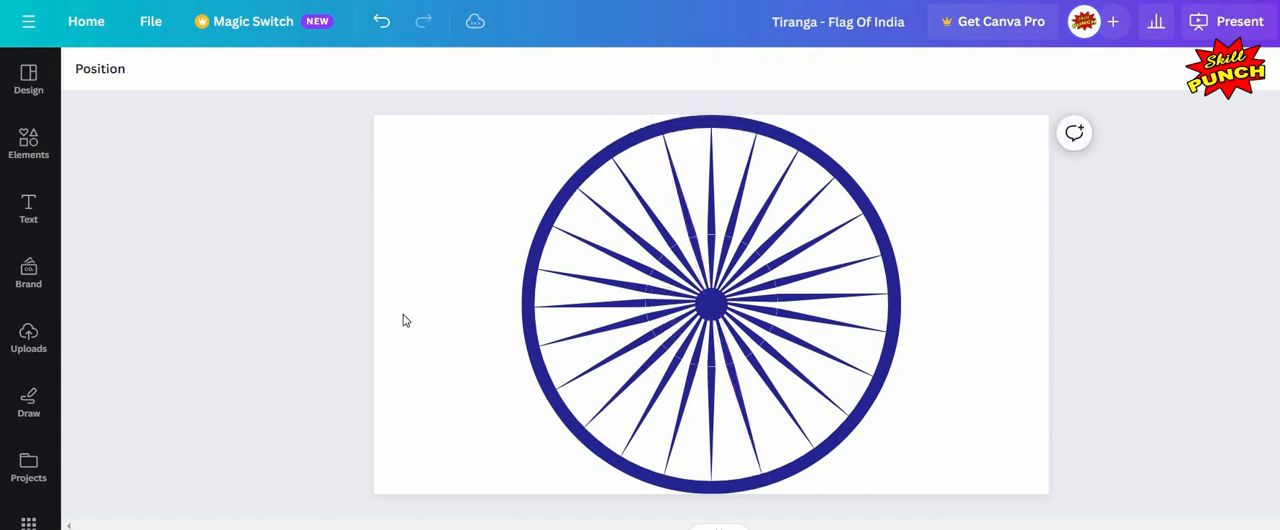
Step: Insert a shield shape from the Elements shapes and resize it into a small navy semicircle beside the wheel
click(34, 158)
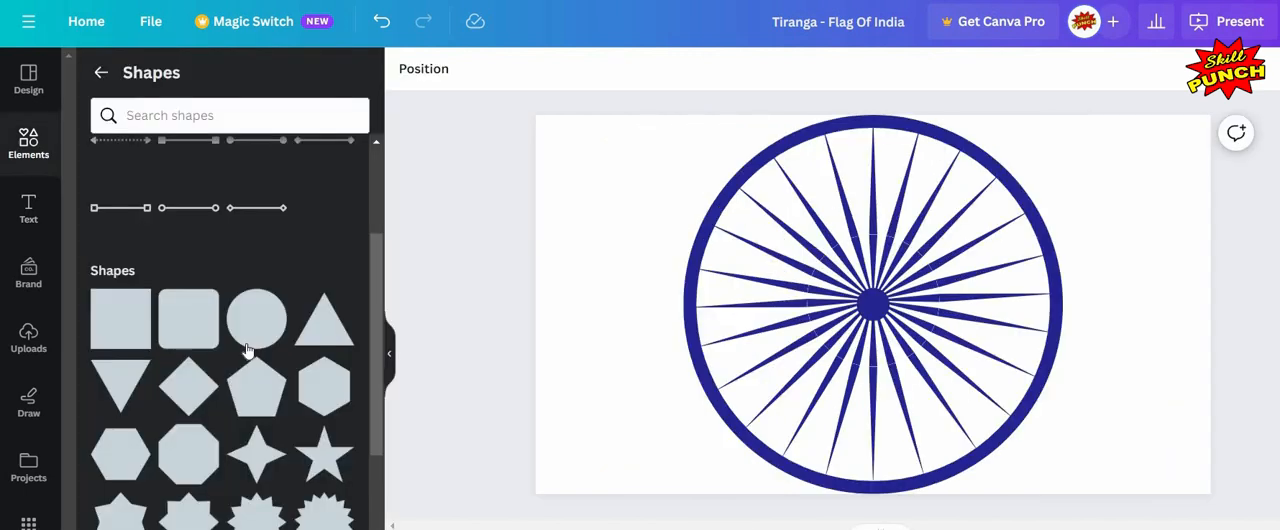
scroll(248, 350, down, 5)
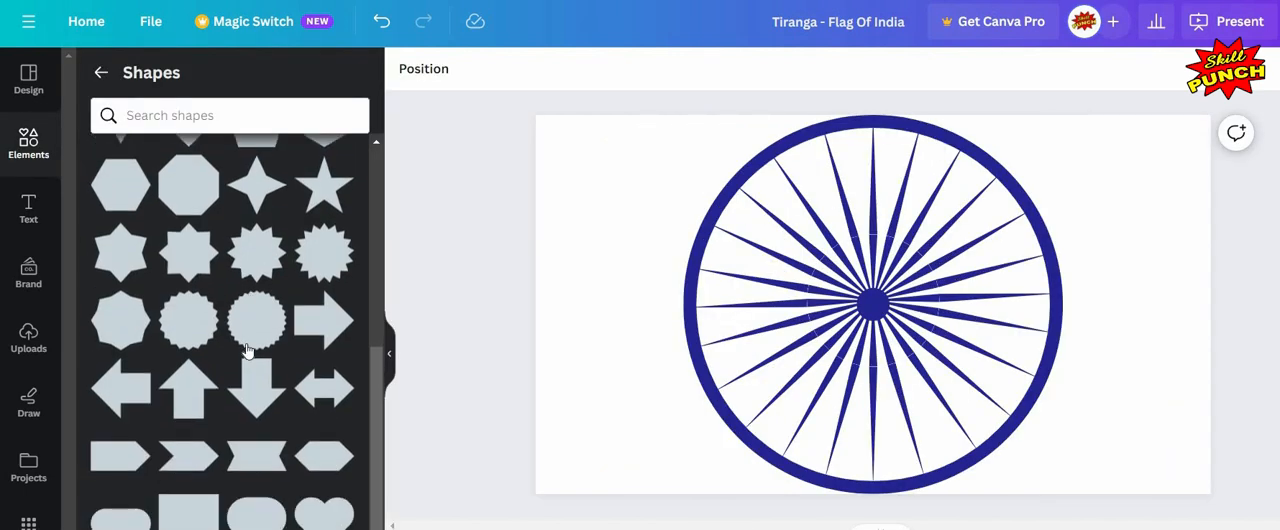
scroll(248, 350, down, 2)
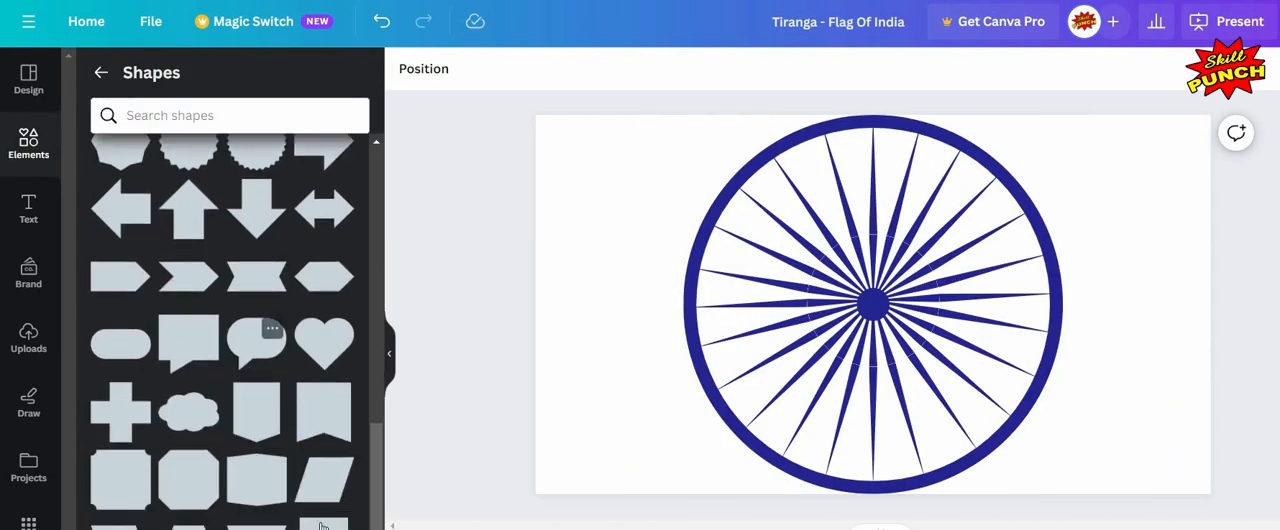
click(262, 392)
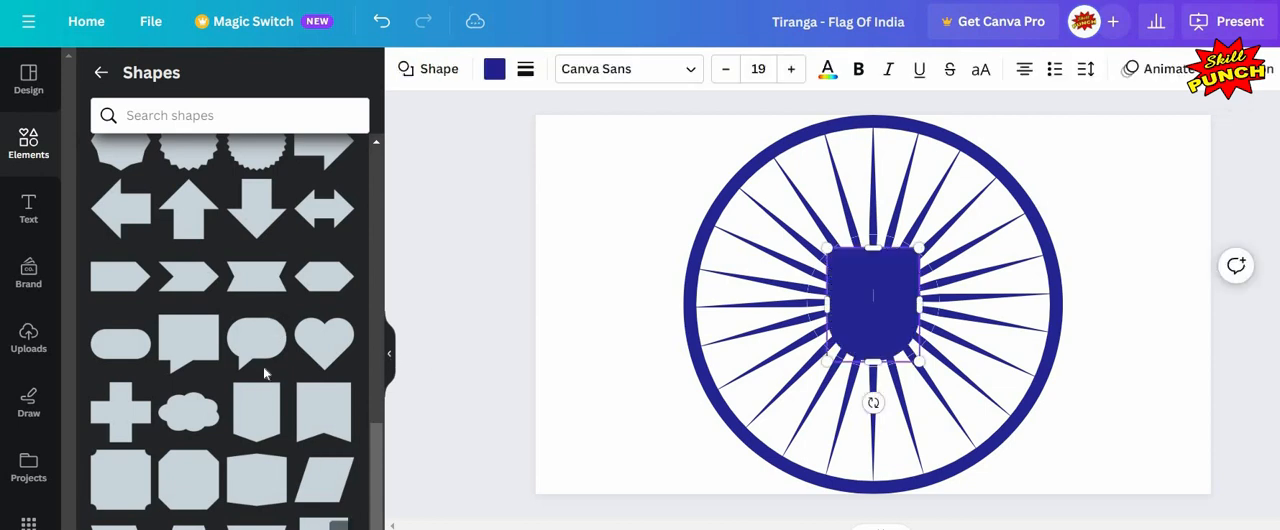
click(389, 353)
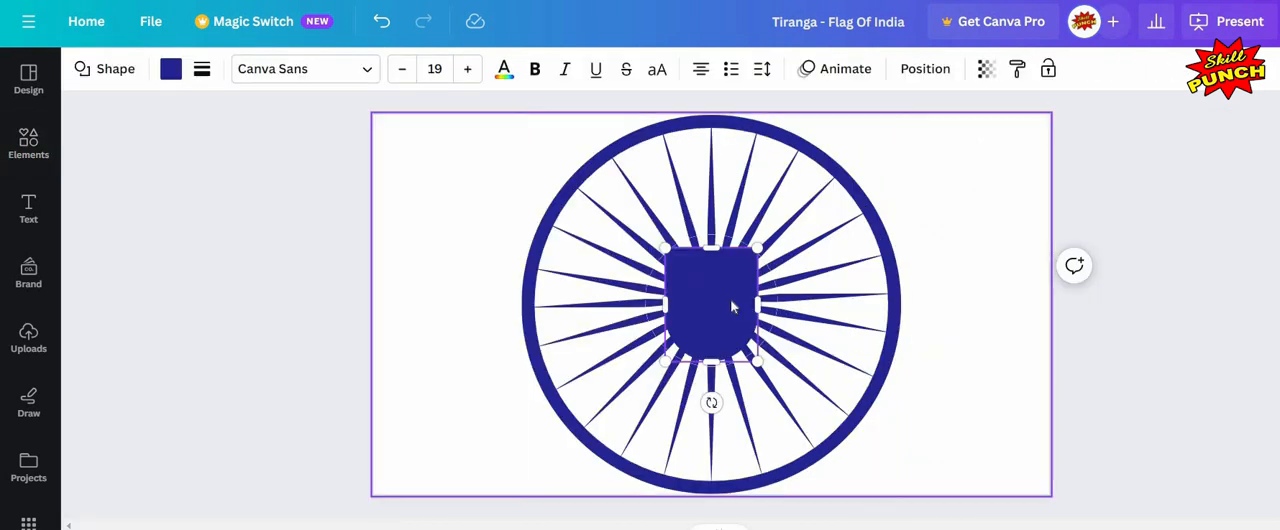
click(963, 230)
drag(732, 276, 974, 202)
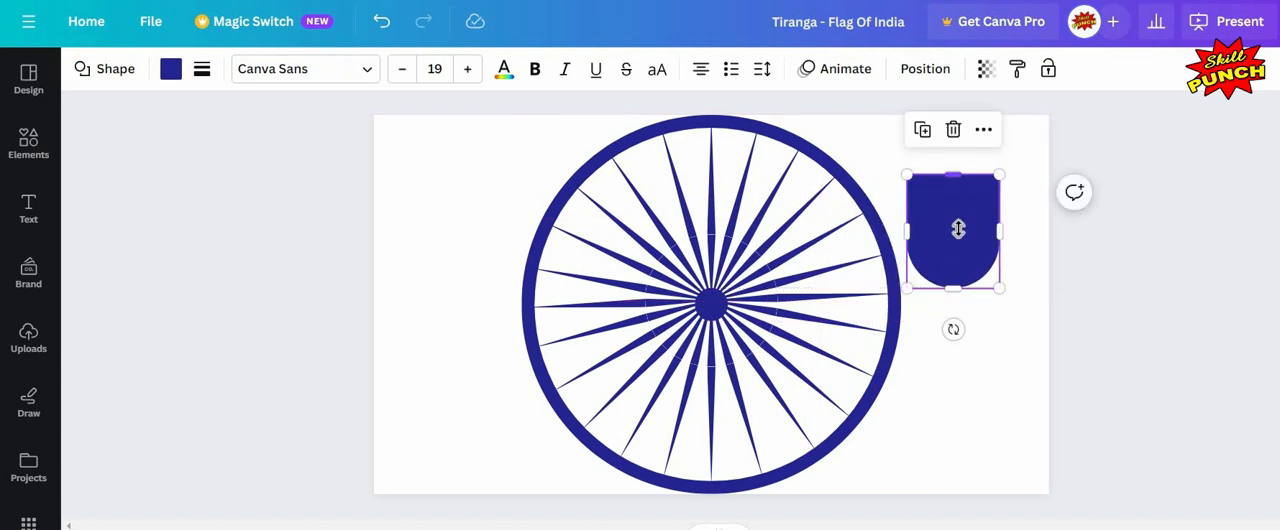
drag(960, 247, 1024, 290)
drag(957, 343, 957, 343)
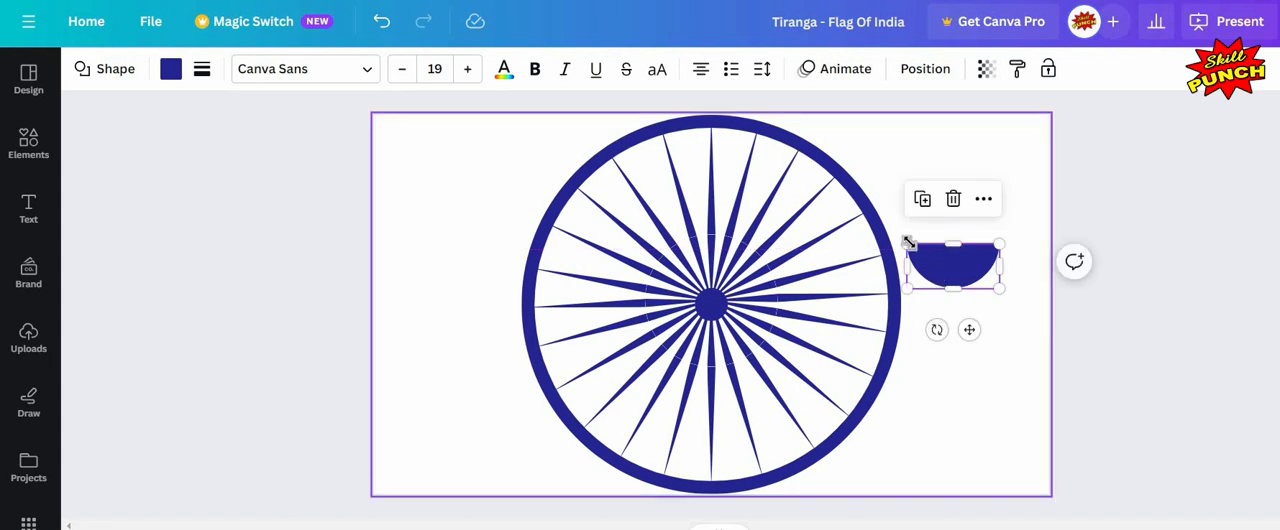
drag(906, 244, 948, 263)
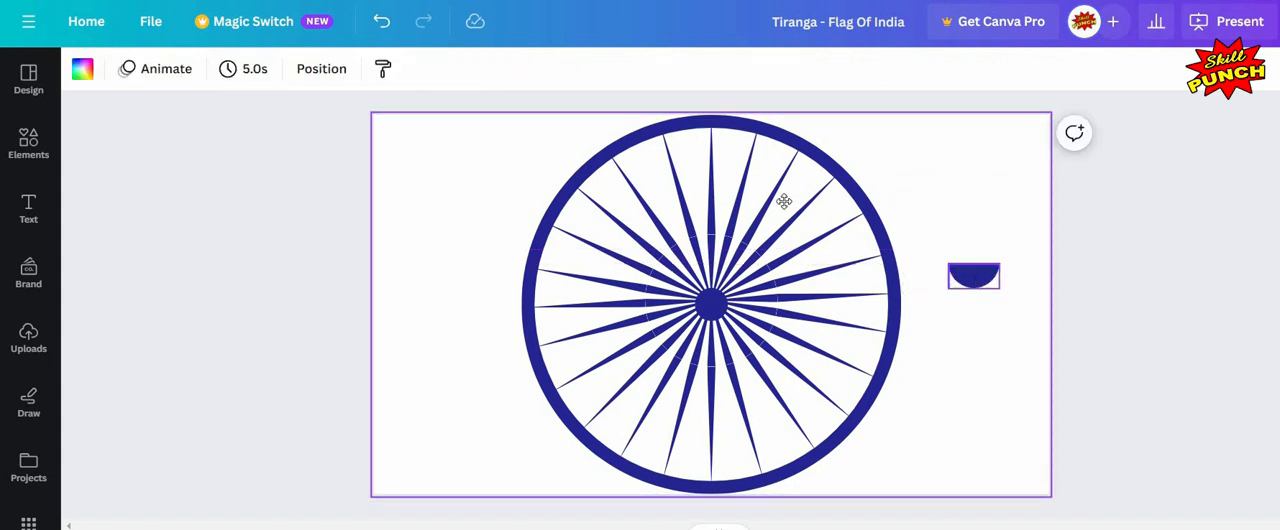
Step: Move the semicircle against the inside of the rim at the top and tilt it to follow the rim's curve
drag(688, 145, 690, 138)
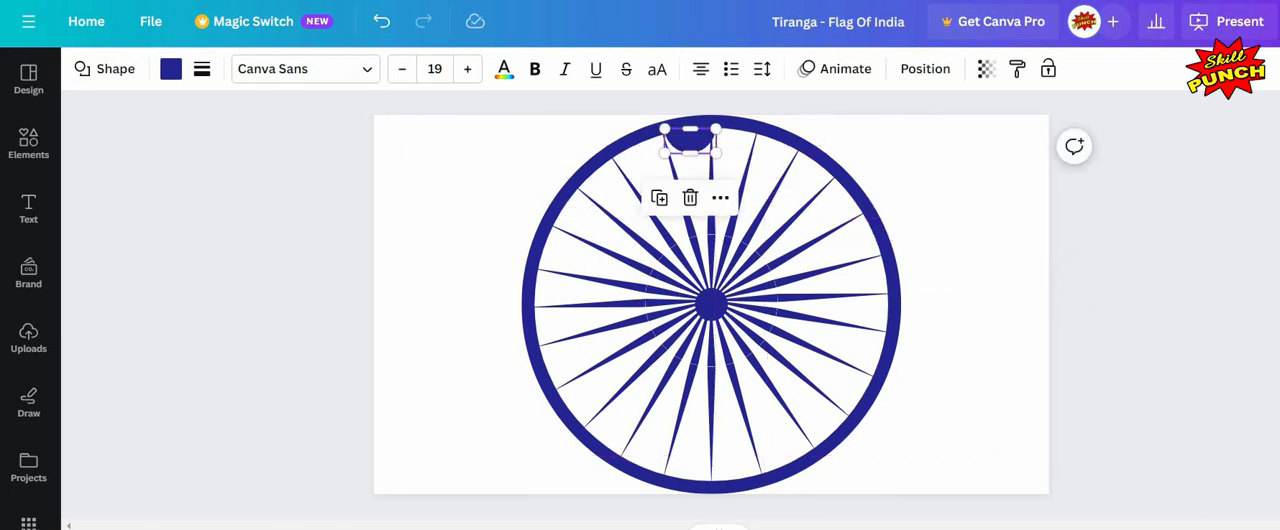
scroll(682, 290, up, 4)
scroll(600, 150, up, 3)
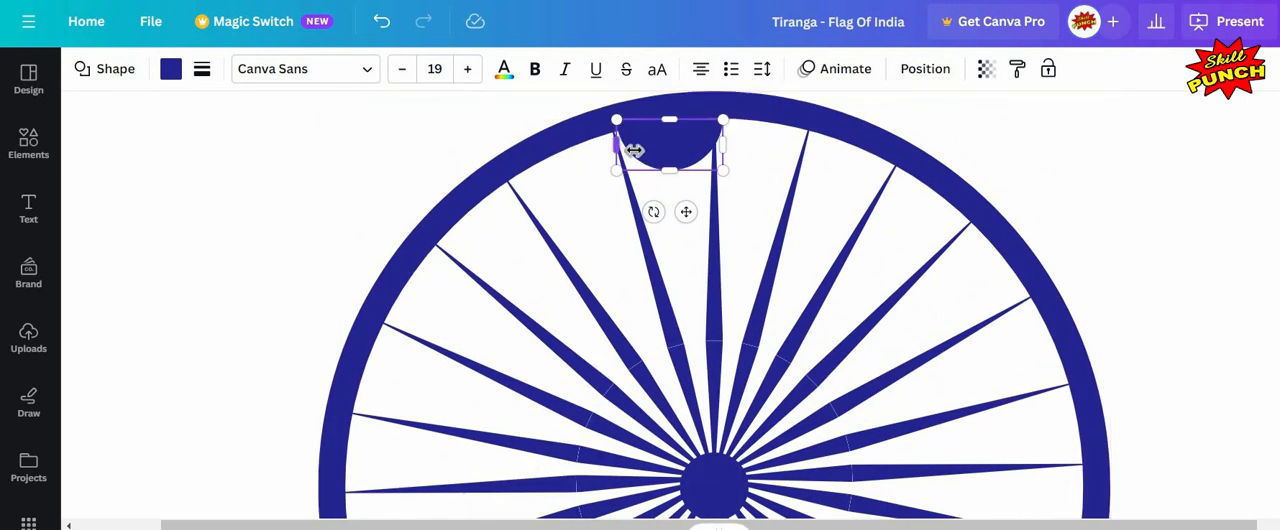
mouse_move(633, 150)
mouse_down()
mouse_move(678, 150)
mouse_move(630, 150)
mouse_move(670, 149)
mouse_move(656, 148)
mouse_up()
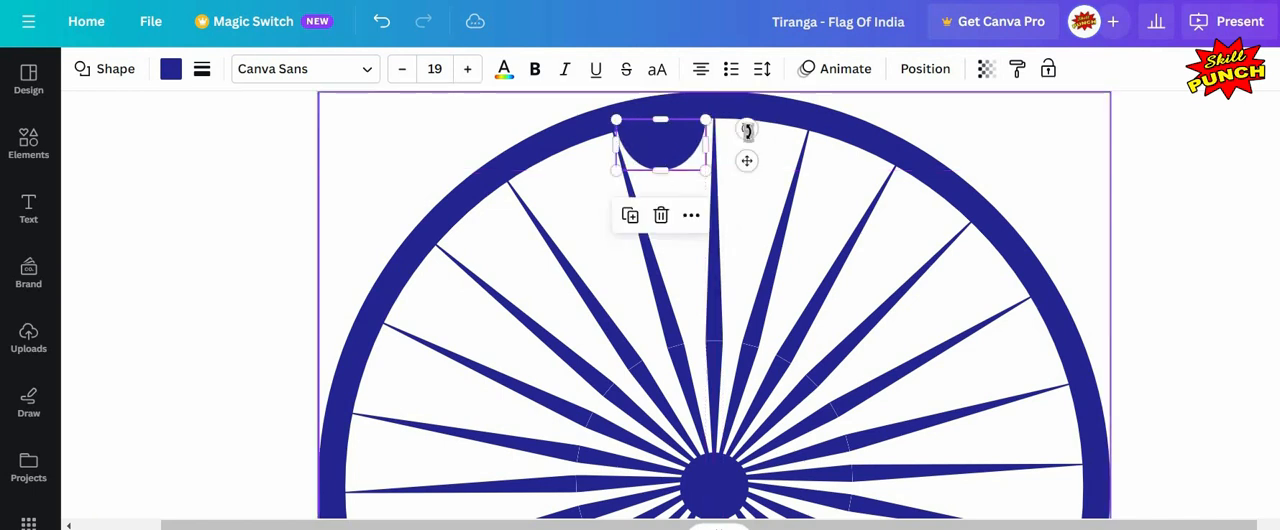
drag(748, 127, 652, 142)
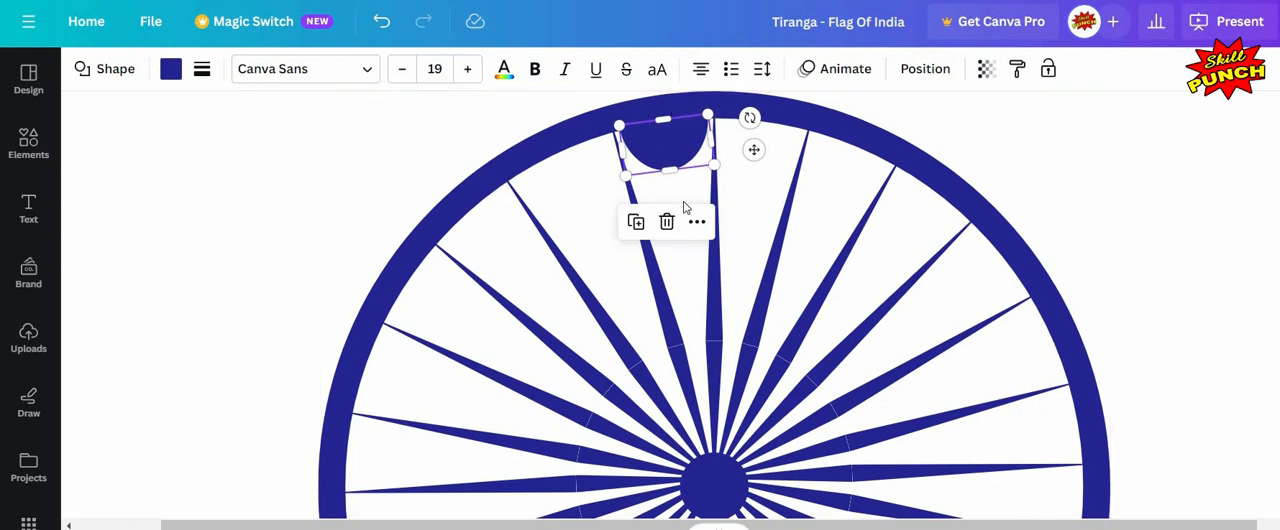
click(594, 213)
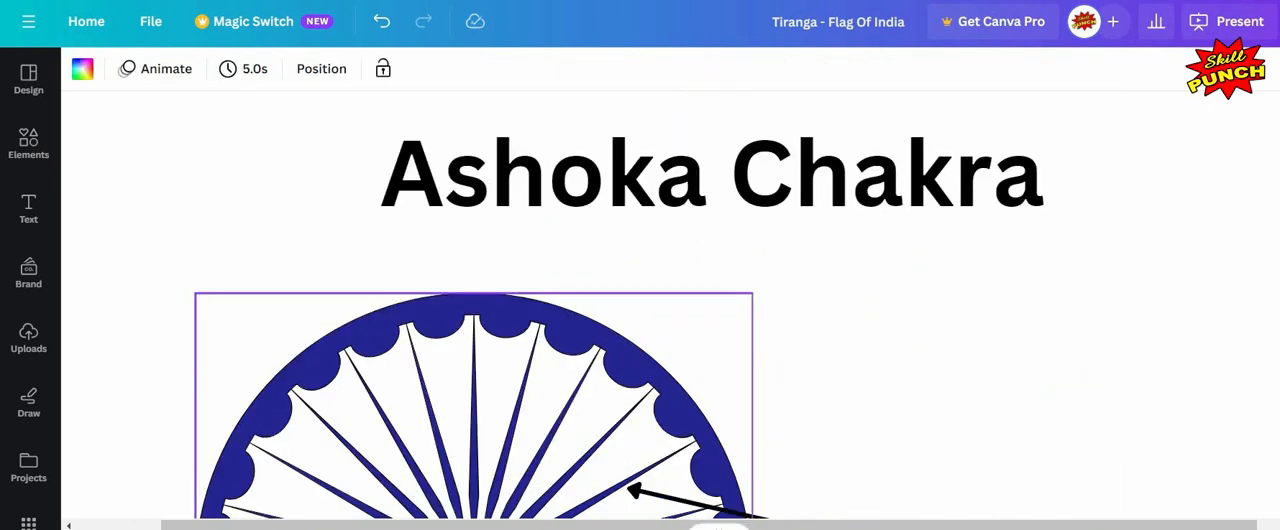
key(Page_Down)
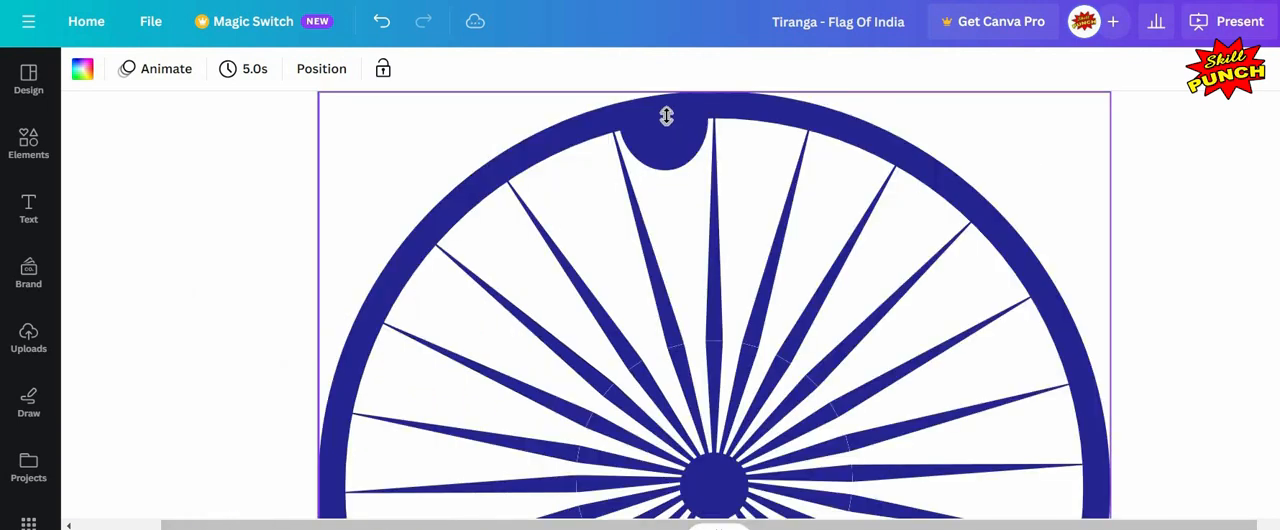
click(665, 115)
drag(666, 122, 667, 148)
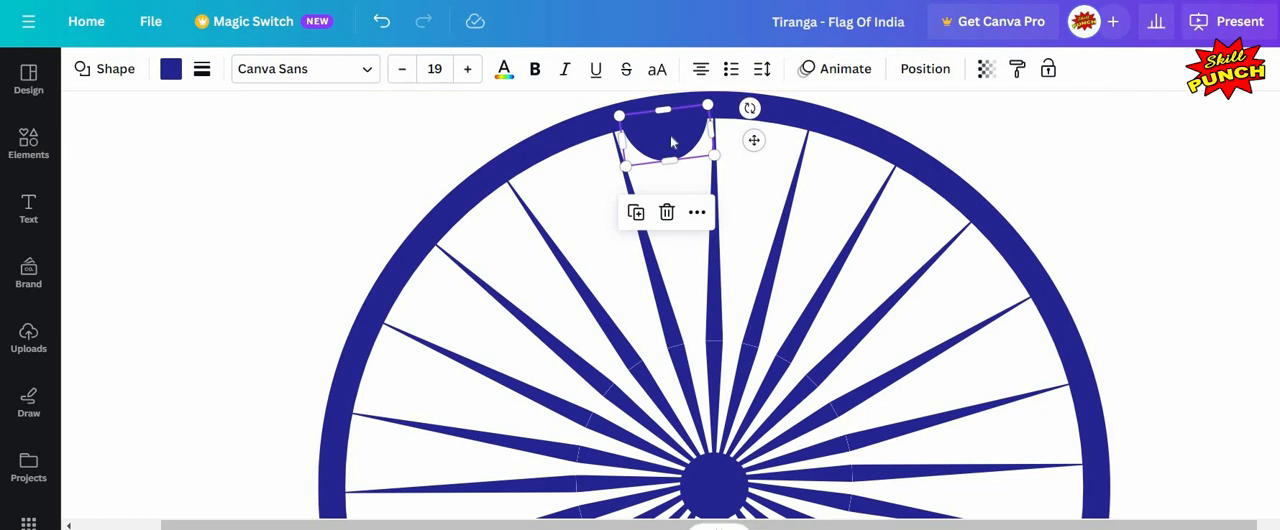
key(Escape)
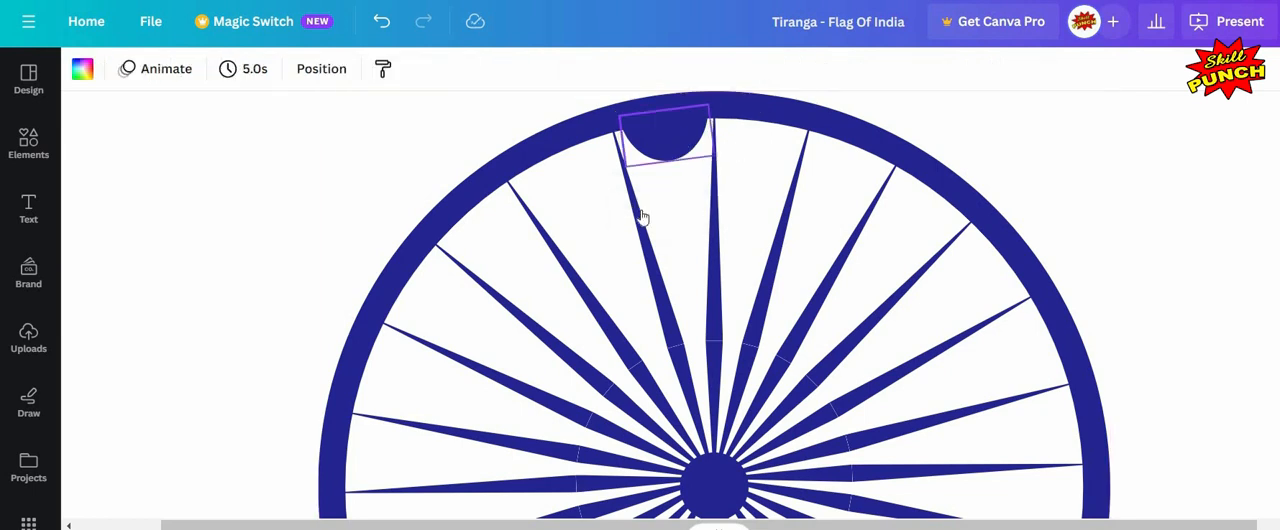
Step: Duplicate the semicircle and place rotated copies along the upper-left inside edge of the rim
click(684, 217)
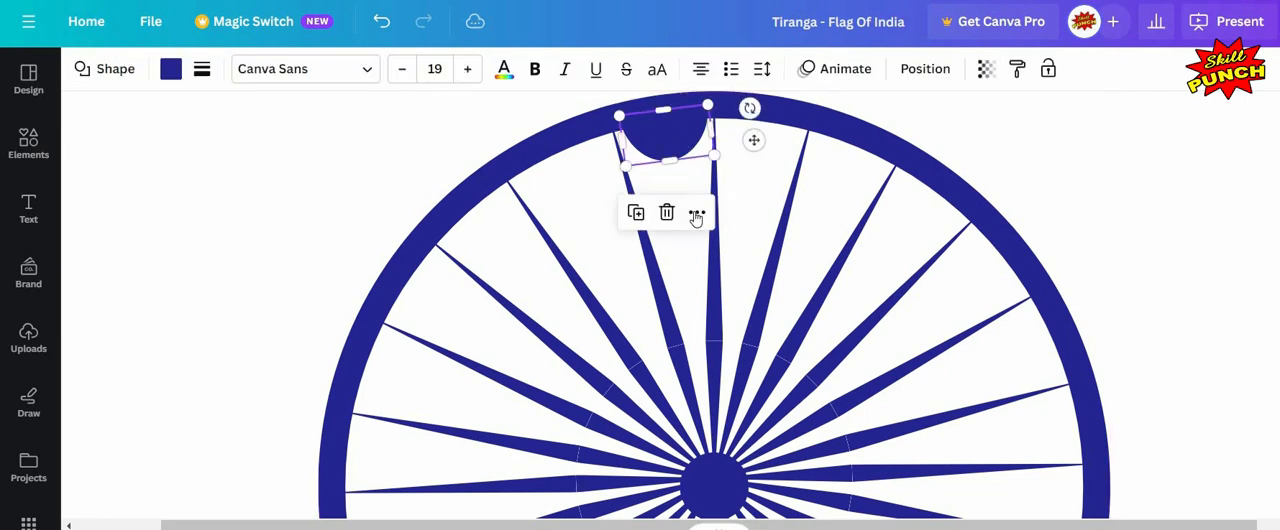
right_click(763, 241)
click(755, 237)
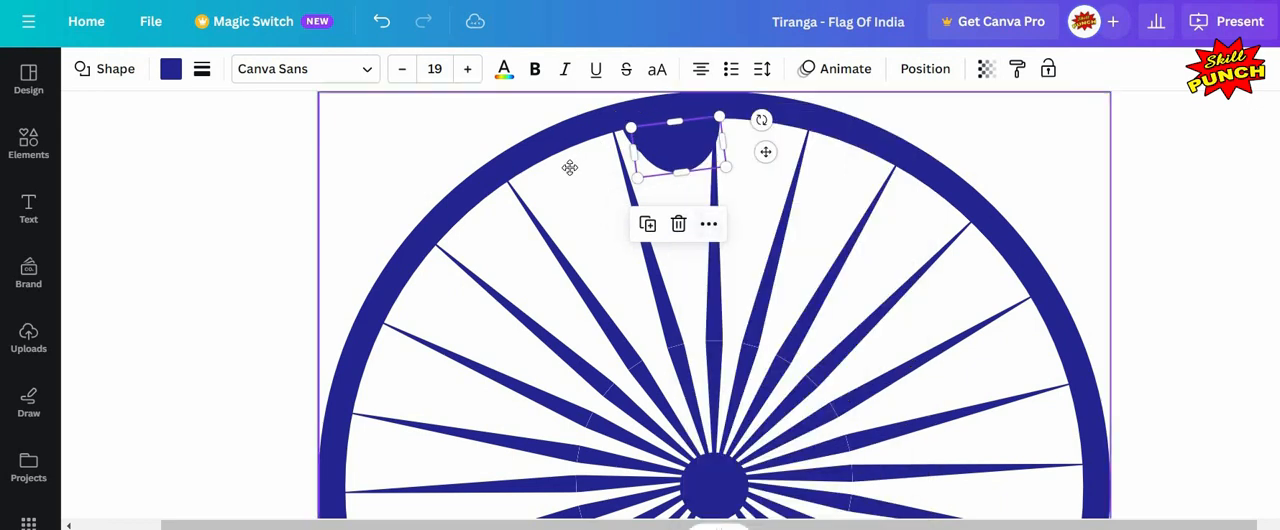
drag(637, 166, 557, 173)
drag(559, 180, 559, 188)
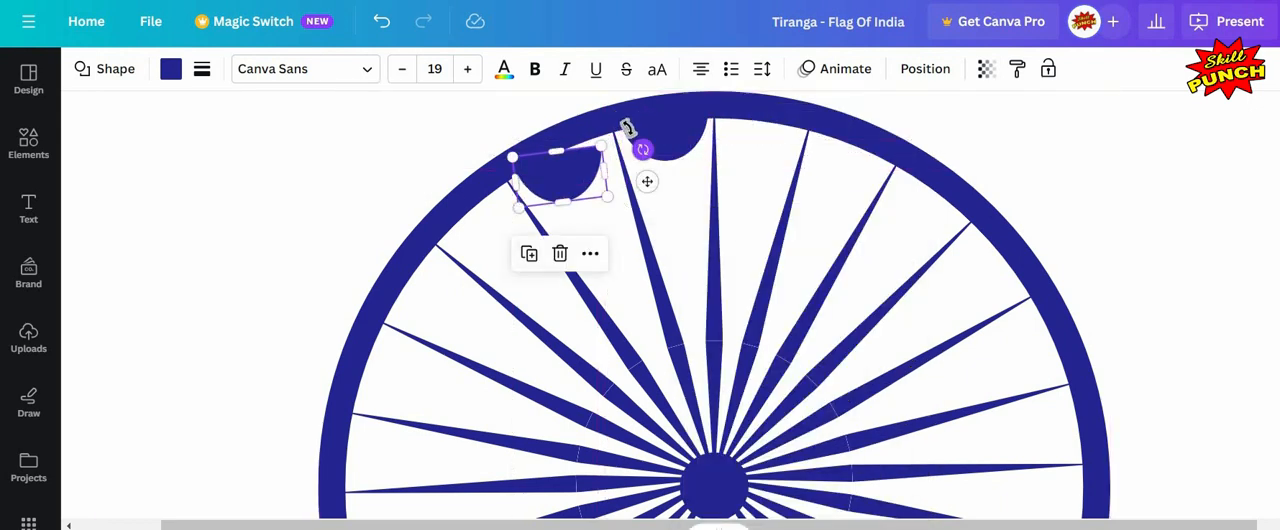
drag(627, 128, 627, 128)
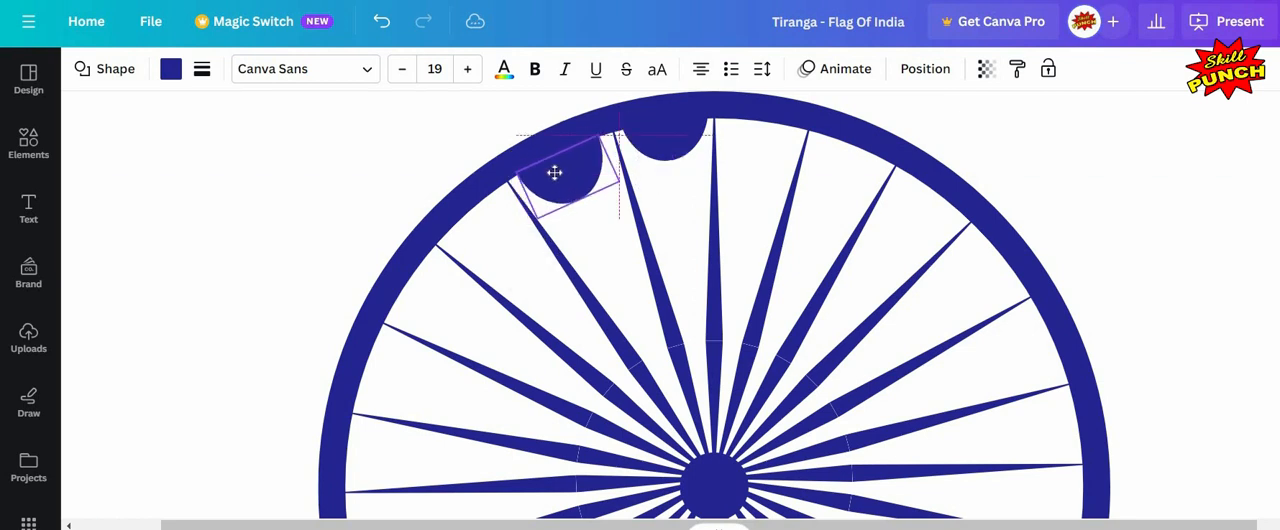
drag(555, 173, 463, 222)
key(Up)
key(Up)
click(594, 268)
click(640, 323)
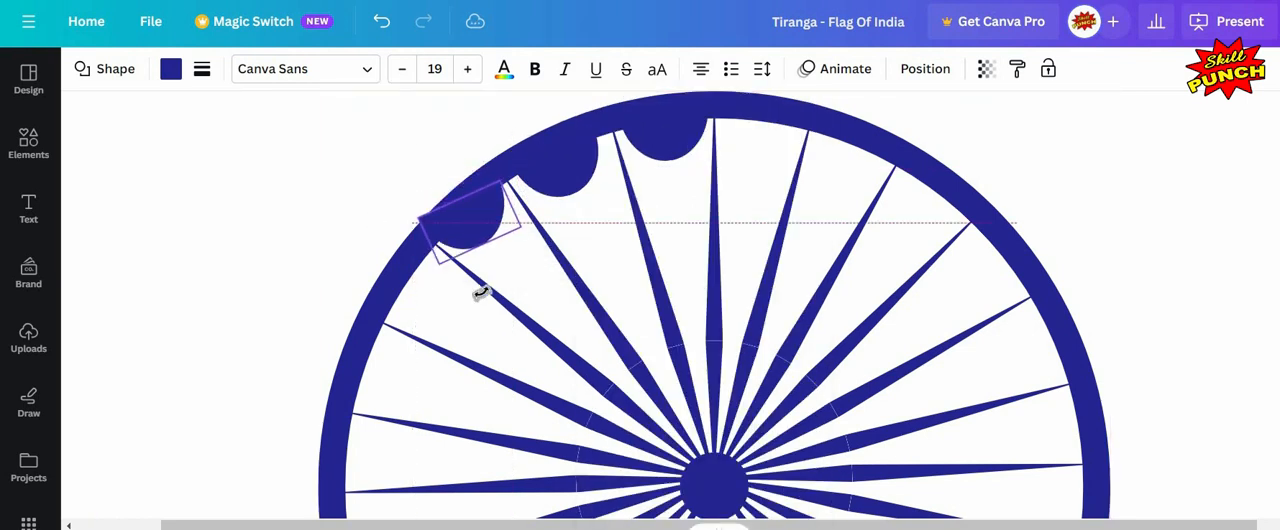
drag(484, 291, 499, 287)
drag(461, 216, 406, 296)
right_click(489, 226)
click(563, 237)
drag(431, 357, 452, 345)
drag(409, 309, 446, 279)
scroll(500, 260, down, 1)
right_click(430, 203)
click(502, 237)
drag(428, 212, 362, 269)
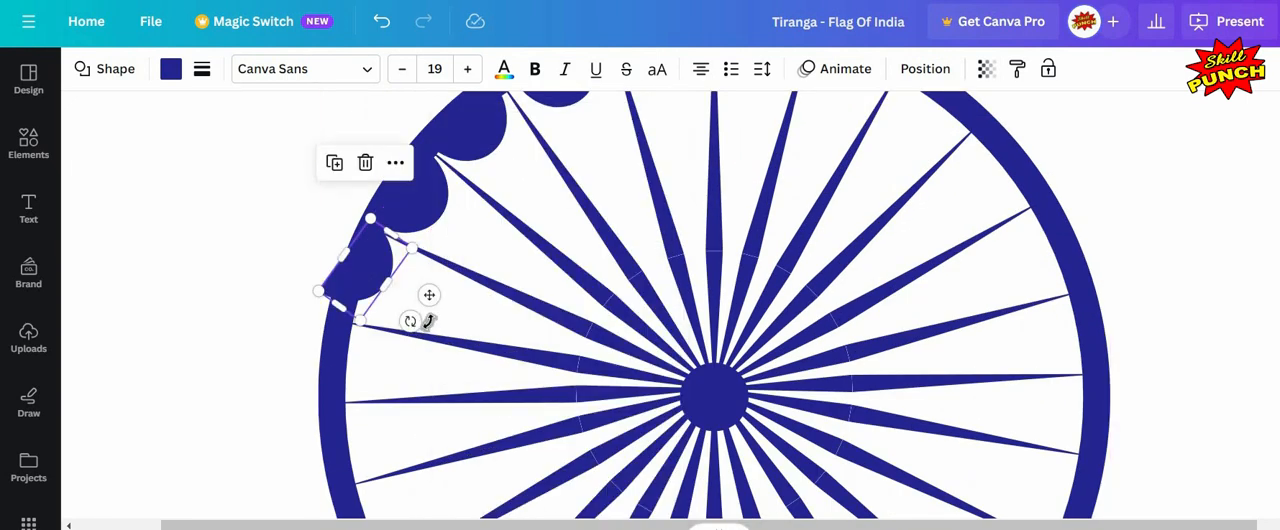
drag(412, 321, 430, 307)
drag(368, 277, 373, 279)
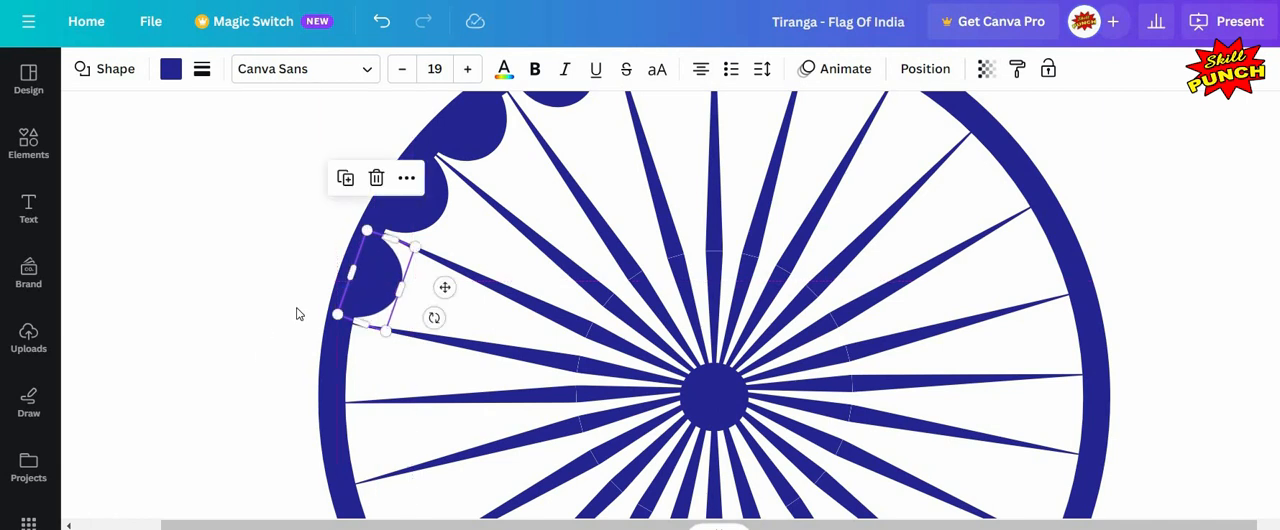
Step: Continue duplicating and rotating semicircles down the left inside edge of the rim
scroll(298, 314, down, 1)
right_click(389, 190)
click(461, 237)
drag(384, 205, 325, 269)
drag(399, 303, 445, 277)
drag(343, 267, 359, 270)
drag(327, 319, 330, 313)
click(388, 276)
scroll(388, 276, down, 1)
right_click(352, 187)
click(424, 237)
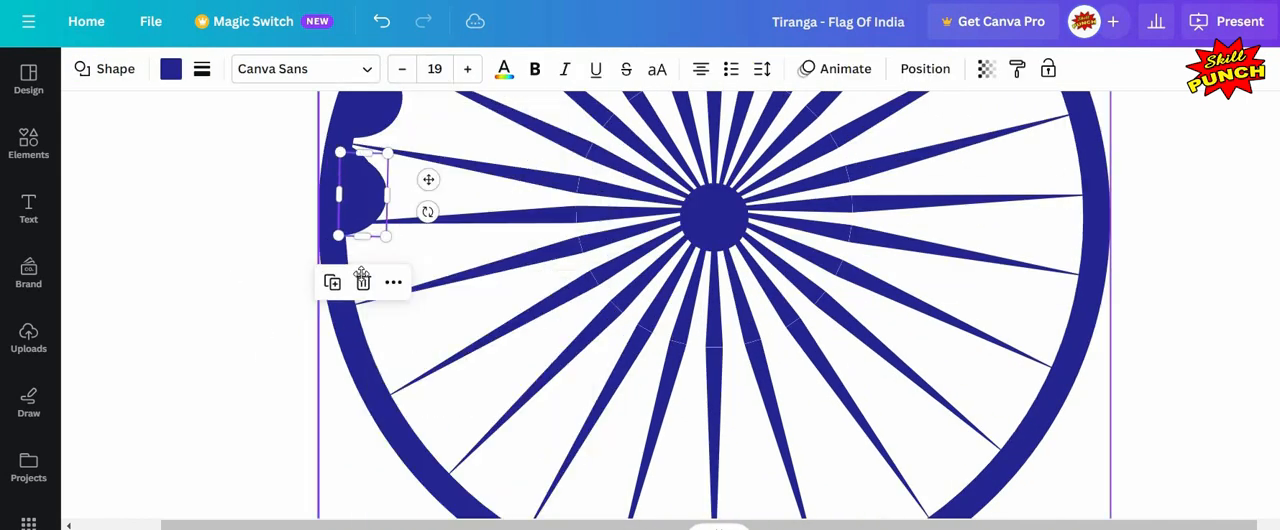
drag(356, 194, 356, 269)
drag(428, 288, 427, 278)
drag(382, 306, 379, 297)
drag(353, 266, 350, 270)
click(390, 264)
scroll(386, 256, down, 1)
right_click(359, 181)
click(384, 236)
drag(364, 190, 455, 242)
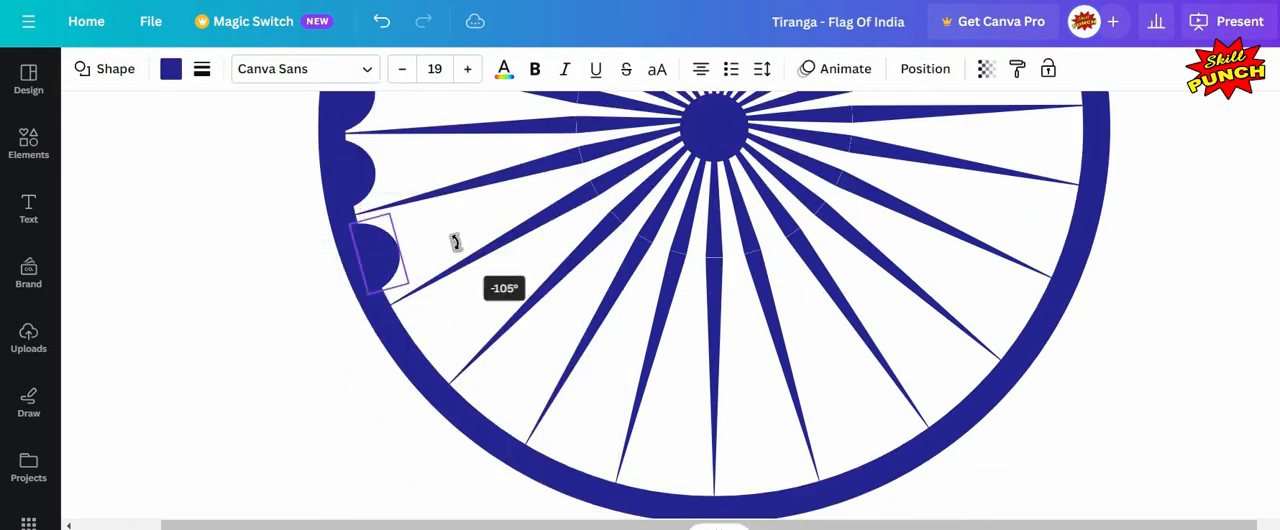
drag(418, 283, 419, 284)
Step: Add rotated semicircle copies along the lower-left inside edge of the rim
click(411, 160)
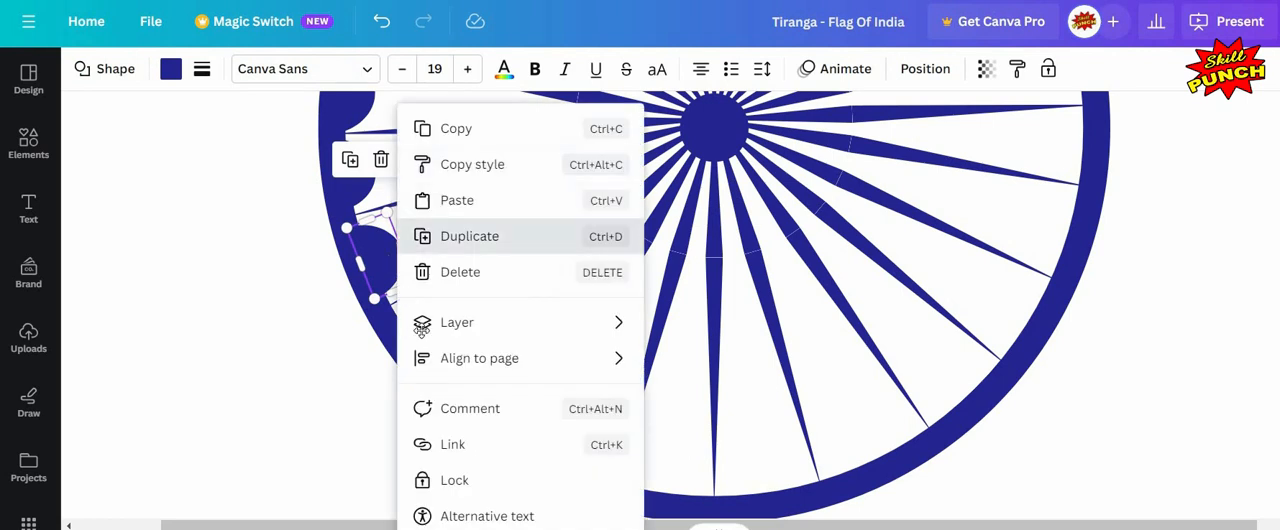
click(446, 237)
drag(444, 248, 503, 426)
click(277, 294)
click(428, 342)
click(457, 238)
click(461, 238)
drag(566, 380, 572, 331)
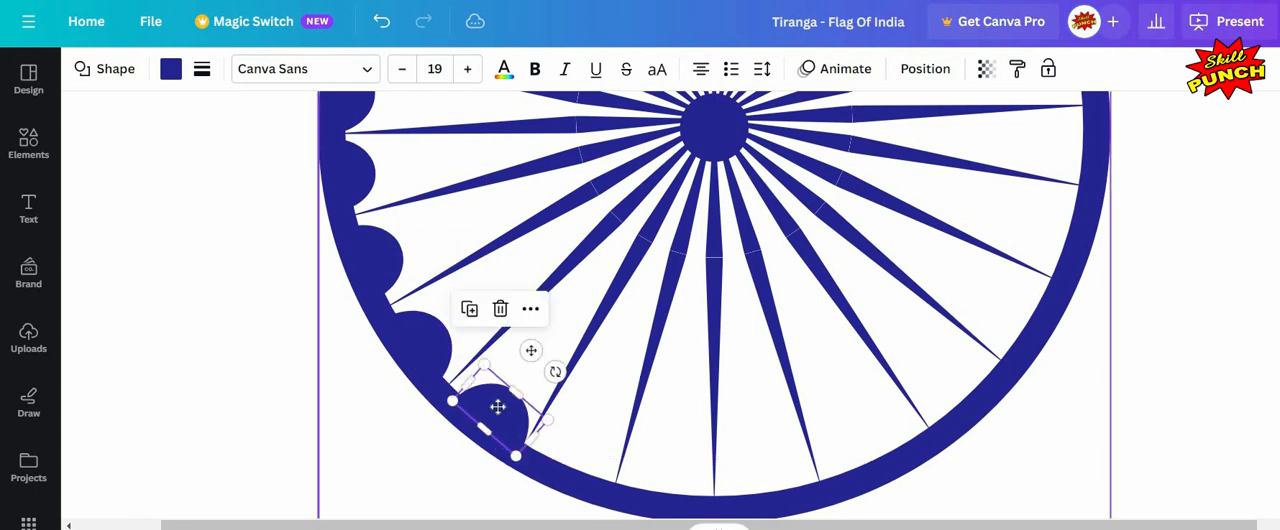
drag(498, 406, 647, 445)
click(525, 306)
click(545, 242)
scroll(622, 460, down, 1)
scroll(655, 400, down, 1)
drag(572, 428, 573, 456)
scroll(577, 420, up, 1)
click(211, 334)
click(572, 448)
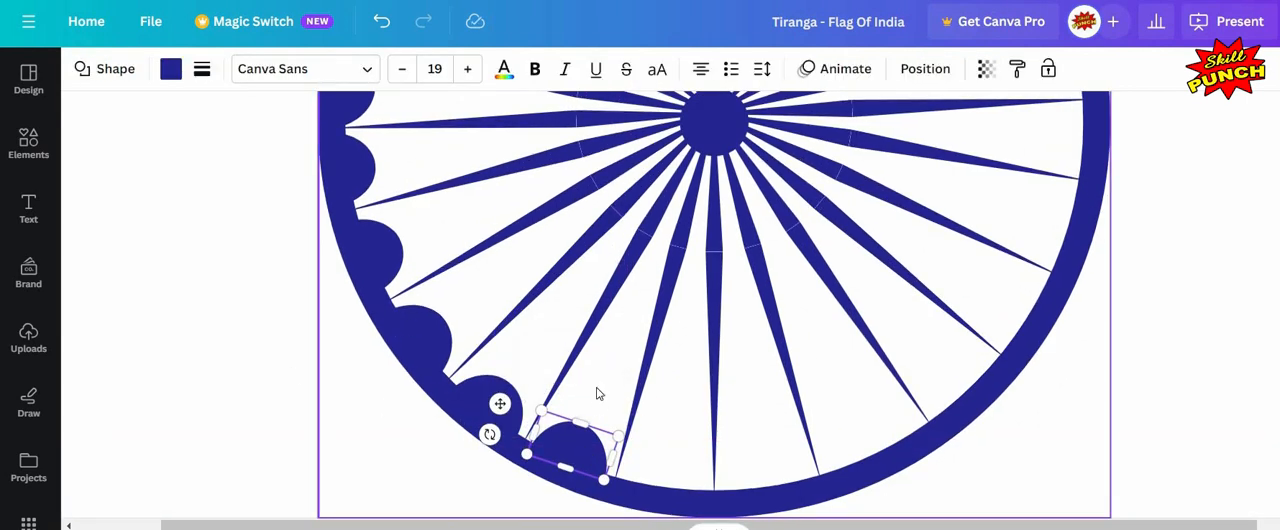
Step: Add rotated semicircle copies along the bottom inside edge of the rim
scroll(600, 458, down, 5)
click(640, 488)
click(643, 478)
click(673, 408)
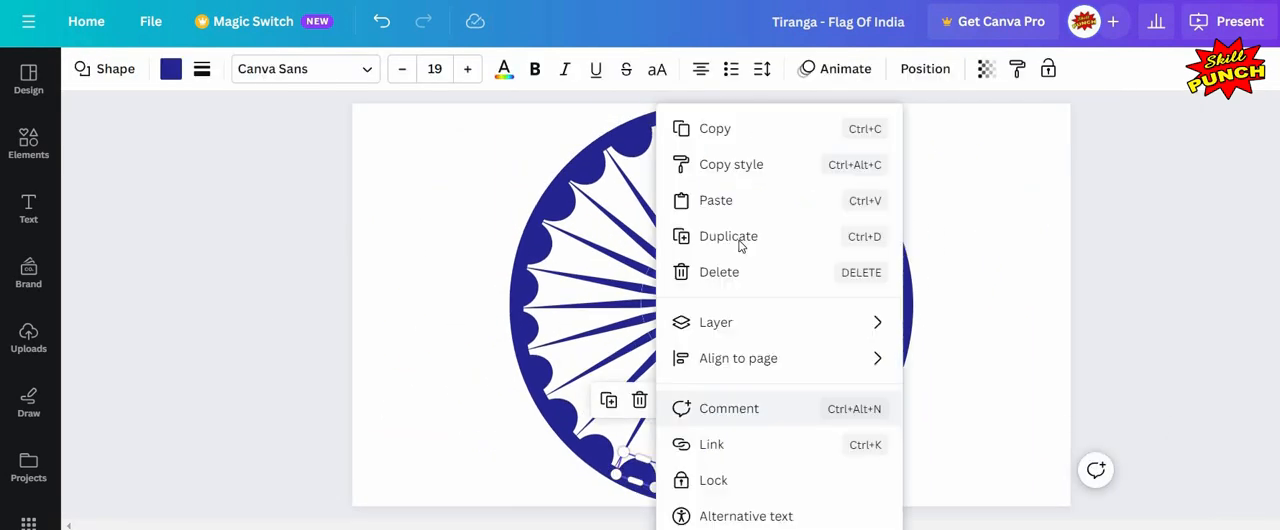
click(742, 242)
drag(705, 483, 803, 480)
click(720, 426)
click(775, 238)
click(769, 426)
click(825, 240)
drag(730, 511, 736, 487)
drag(731, 461, 775, 482)
mouse_move(796, 470)
mouse_down()
mouse_move(843, 475)
mouse_move(848, 428)
mouse_move(806, 479)
mouse_up()
Step: Add rotated semicircle copies up the lower-right inside edge of the rim
scroll(937, 405, down, 1)
click(822, 365)
click(902, 240)
scroll(848, 428, up, 1)
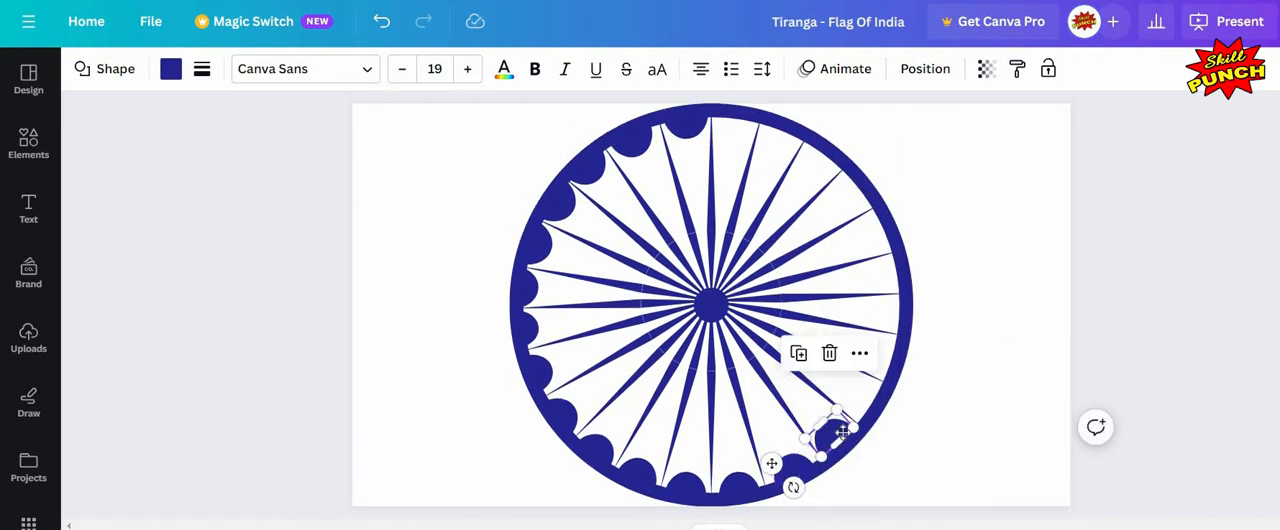
drag(835, 435, 871, 405)
click(867, 367)
click(843, 438)
click(867, 362)
click(928, 238)
drag(841, 460, 864, 472)
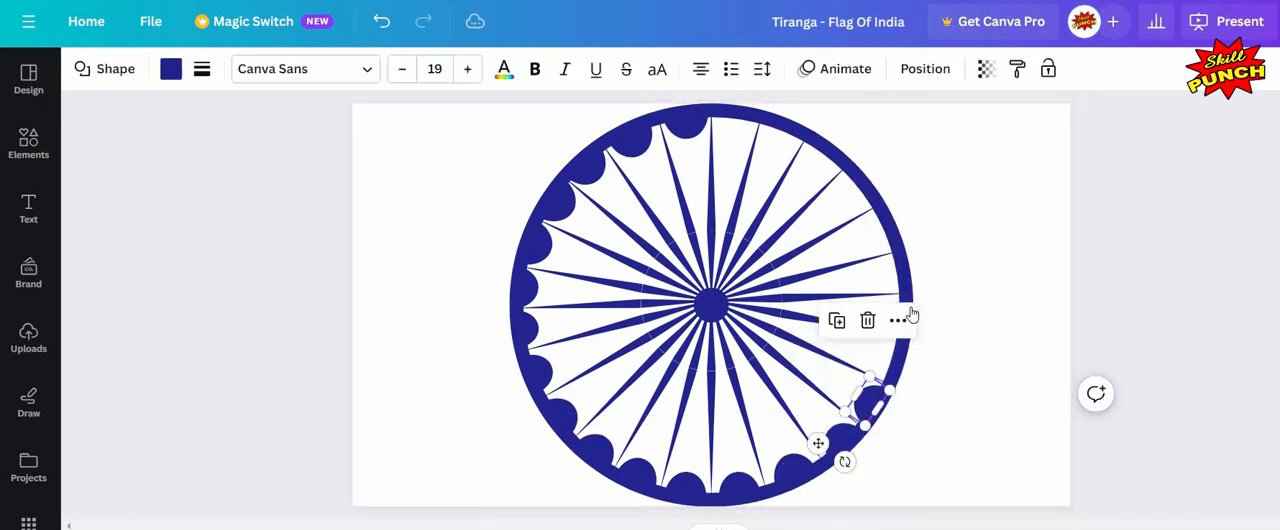
click(905, 320)
click(950, 238)
drag(876, 408, 888, 426)
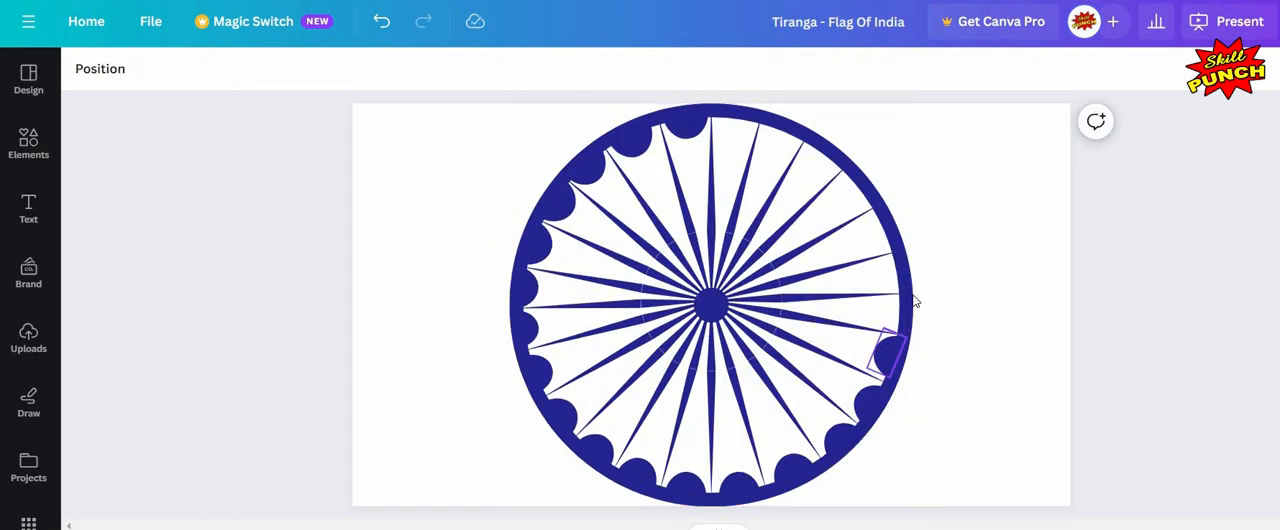
Step: Fill the right inside edge of the rim with rotated semicircle copies
right_click(890, 357)
click(957, 154)
drag(880, 360, 836, 293)
drag(850, 280, 887, 291)
key(Up)
key(Up)
key(Up)
key(Right)
key(Right)
key(Right)
click(965, 275)
click(882, 363)
click(967, 374)
click(898, 315)
click(935, 350)
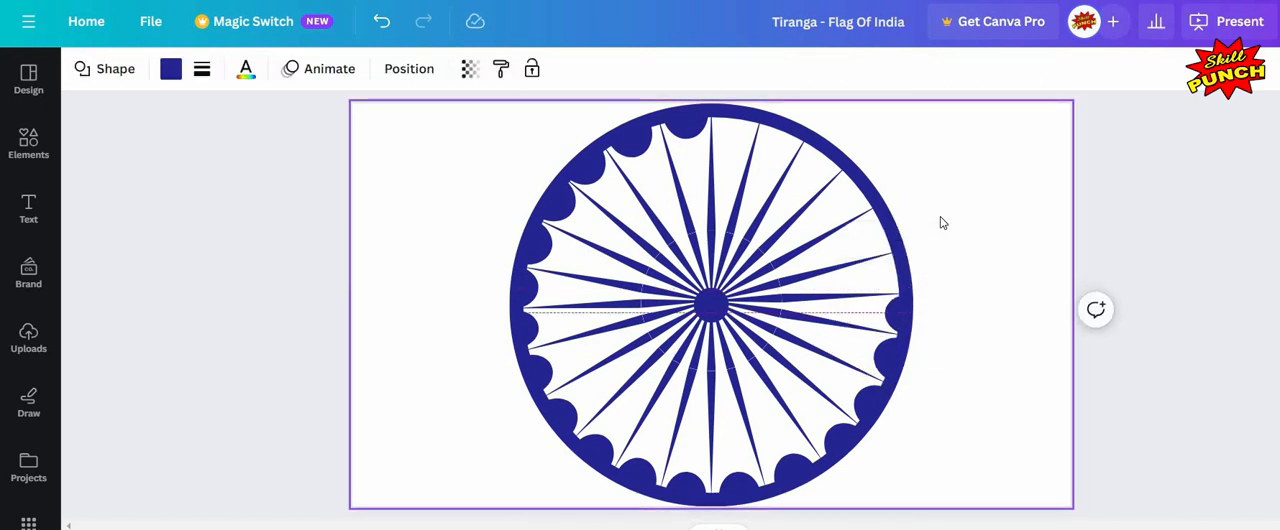
Step: Duplicate the top semicircle and place the copy just to its right, tilted along the rim
click(943, 223)
click(682, 124)
scroll(672, 128, up, 3)
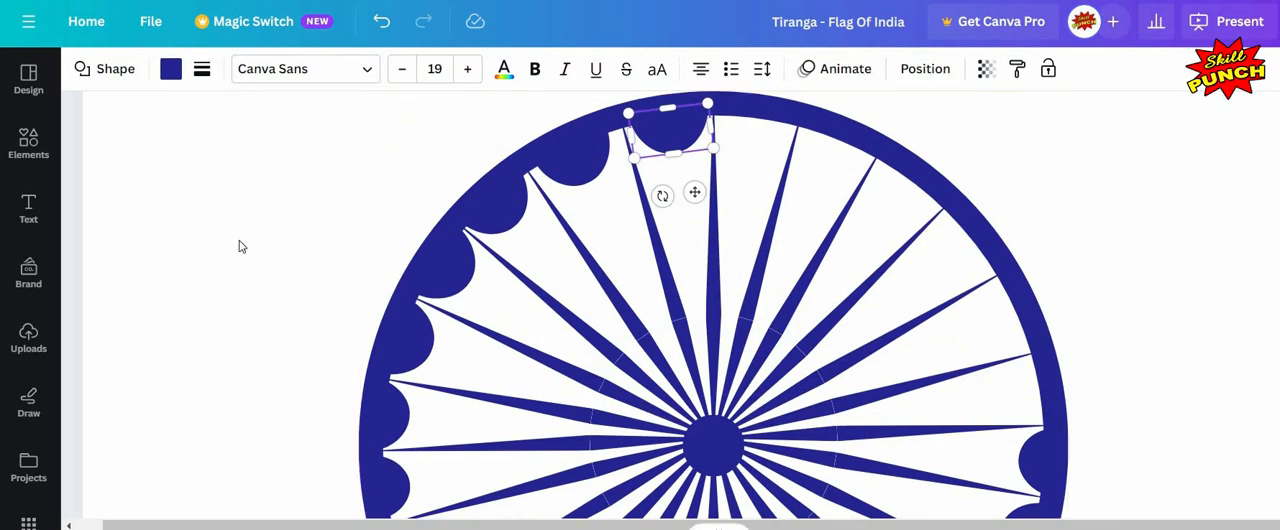
drag(674, 129, 657, 128)
drag(757, 125, 840, 125)
drag(732, 112, 721, 110)
right_click(772, 153)
click(843, 236)
drag(839, 172, 854, 188)
drag(835, 148, 841, 141)
drag(739, 127, 740, 122)
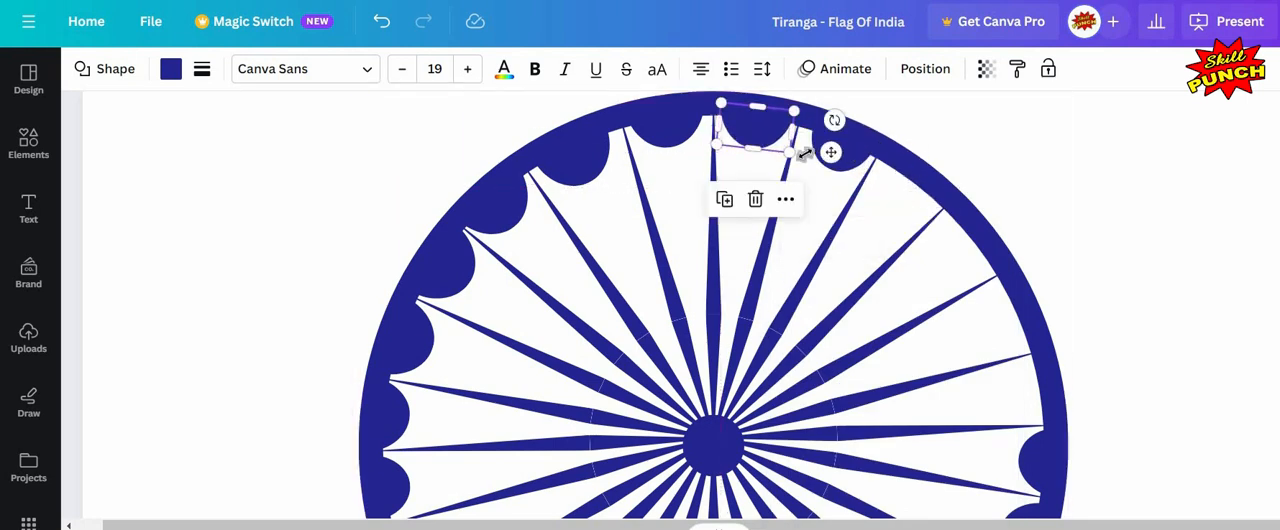
Step: Duplicate the rim semicircles and place rotated copies down the upper-right inside edge of the rim
click(828, 151)
drag(801, 157, 795, 158)
key(ctrl+d)
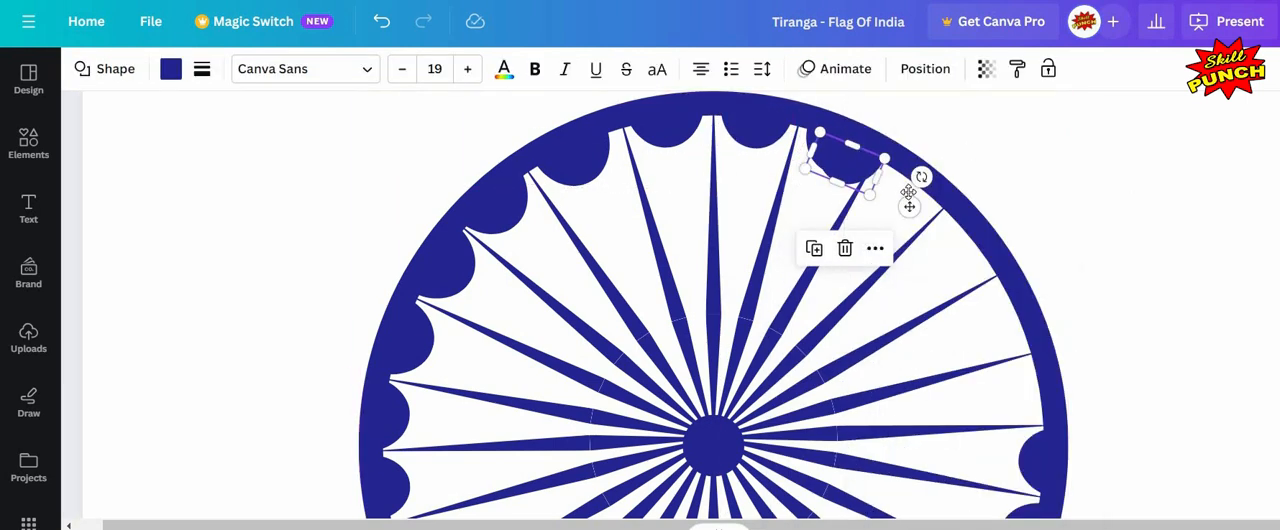
mouse_move(910, 206)
mouse_down()
mouse_move(972, 236)
mouse_move(979, 226)
mouse_move(914, 190)
mouse_up()
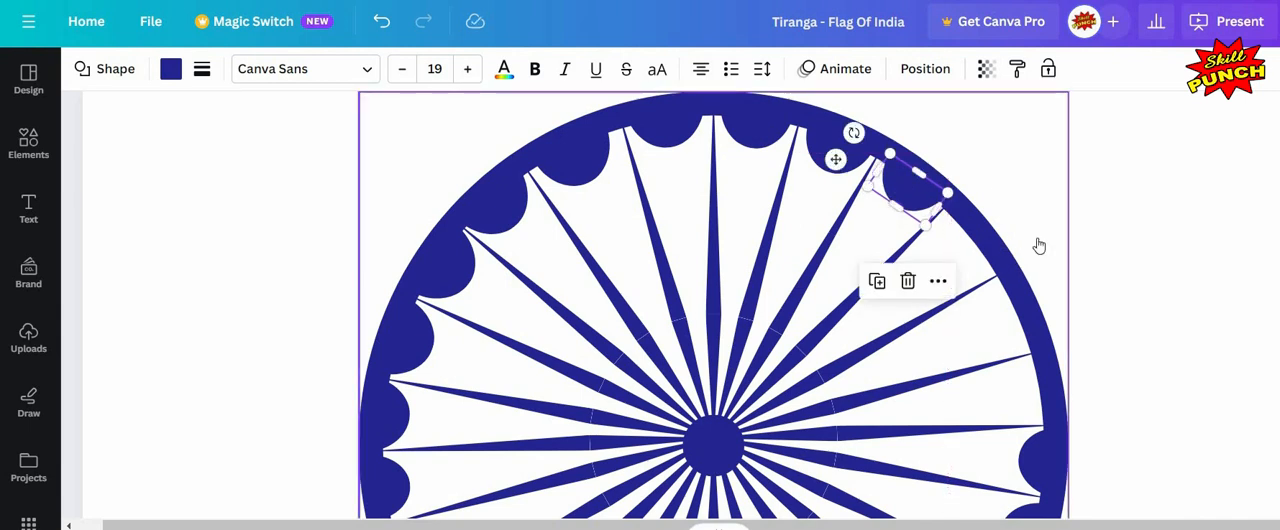
right_click(913, 186)
click(961, 243)
drag(970, 238, 961, 259)
drag(923, 288, 914, 277)
drag(980, 251, 971, 252)
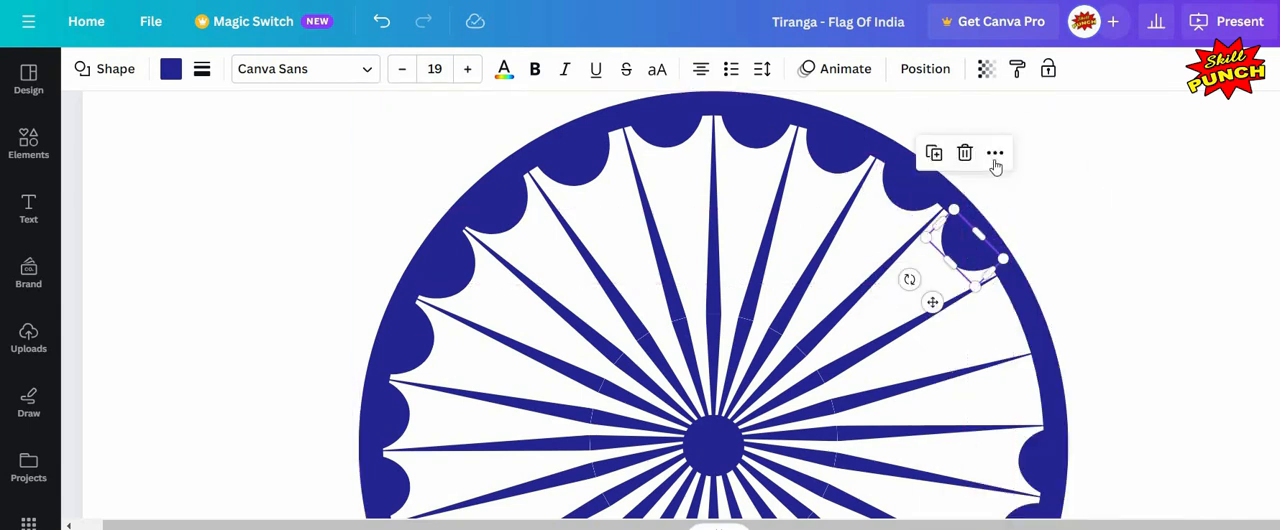
Step: Add more rotated semicircle copies along the right inside edge of the rim to close the remaining gap
click(994, 160)
click(1018, 243)
drag(1022, 297, 1023, 312)
drag(968, 354, 960, 341)
drag(1016, 317, 1008, 313)
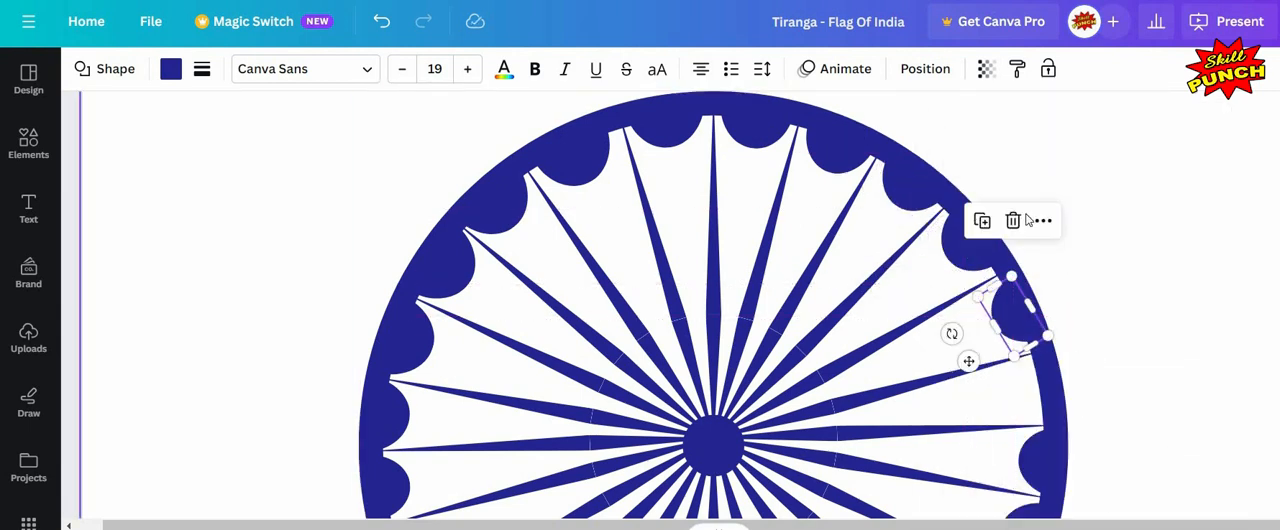
scroll(1036, 221, down, 2)
click(1043, 231)
click(1060, 236)
drag(1058, 222, 1025, 213)
drag(1023, 250, 1026, 248)
click(1106, 451)
Step: Select every part of the chakra and group them together
scroll(1163, 340, down, 3)
scroll(1163, 340, down, 3)
click(1163, 340)
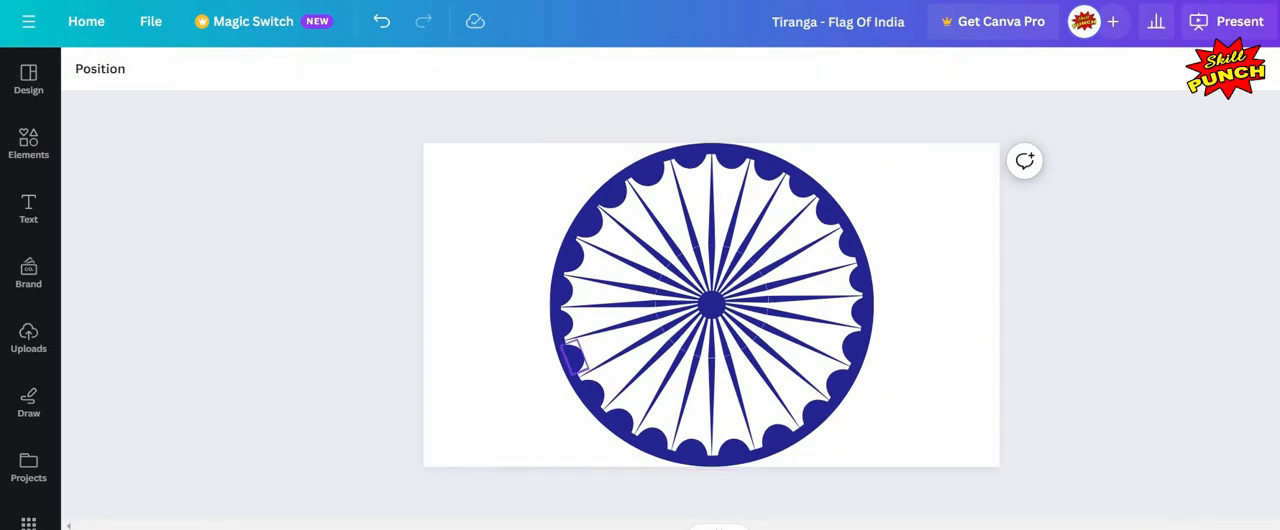
click(978, 318)
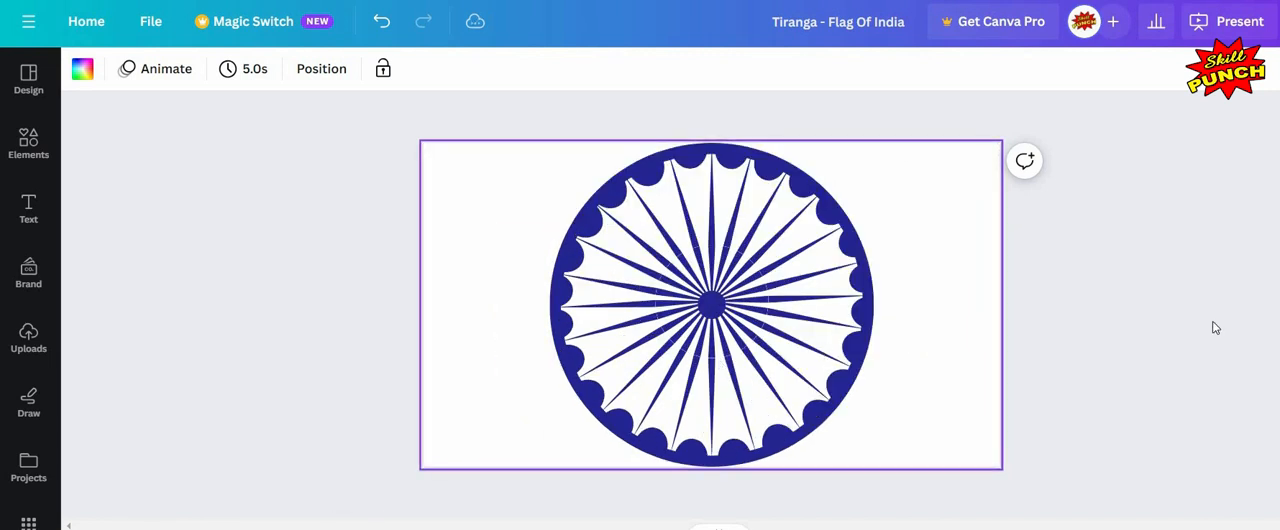
click(1040, 285)
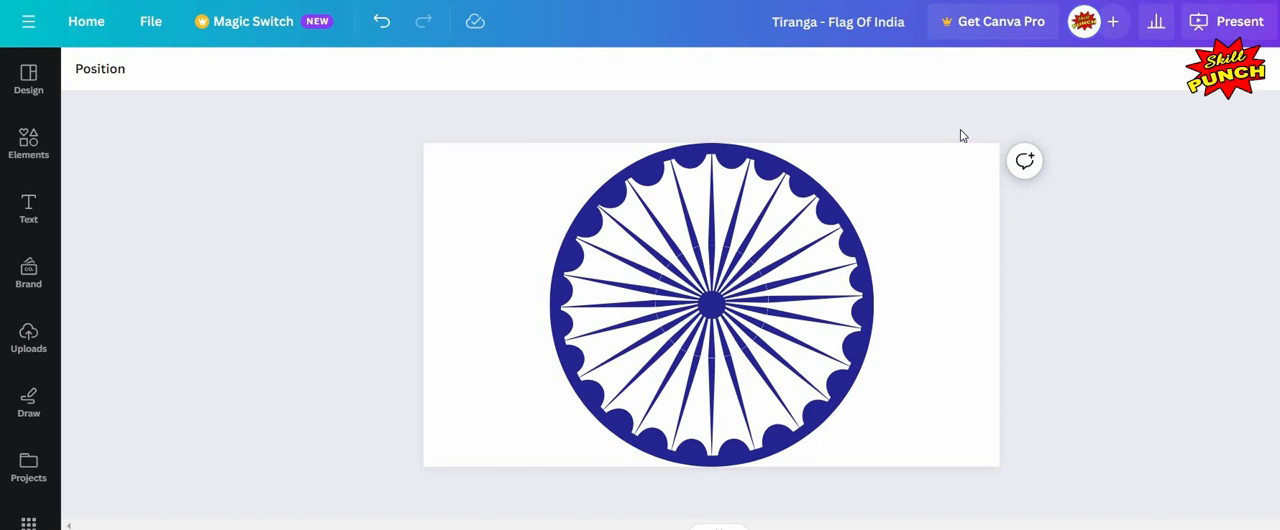
drag(730, 398, 515, 478)
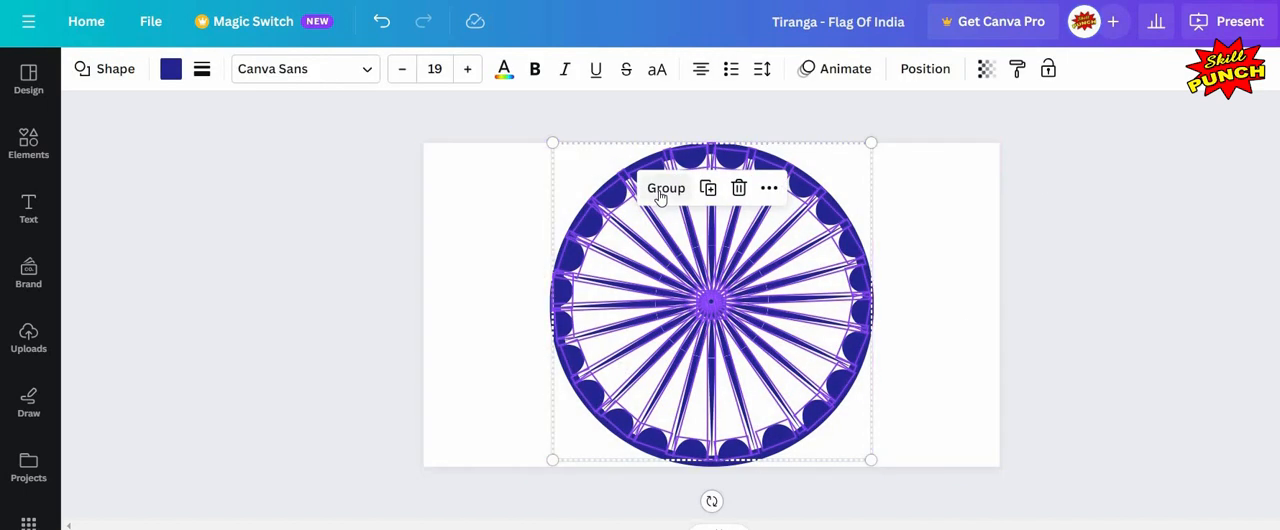
click(375, 300)
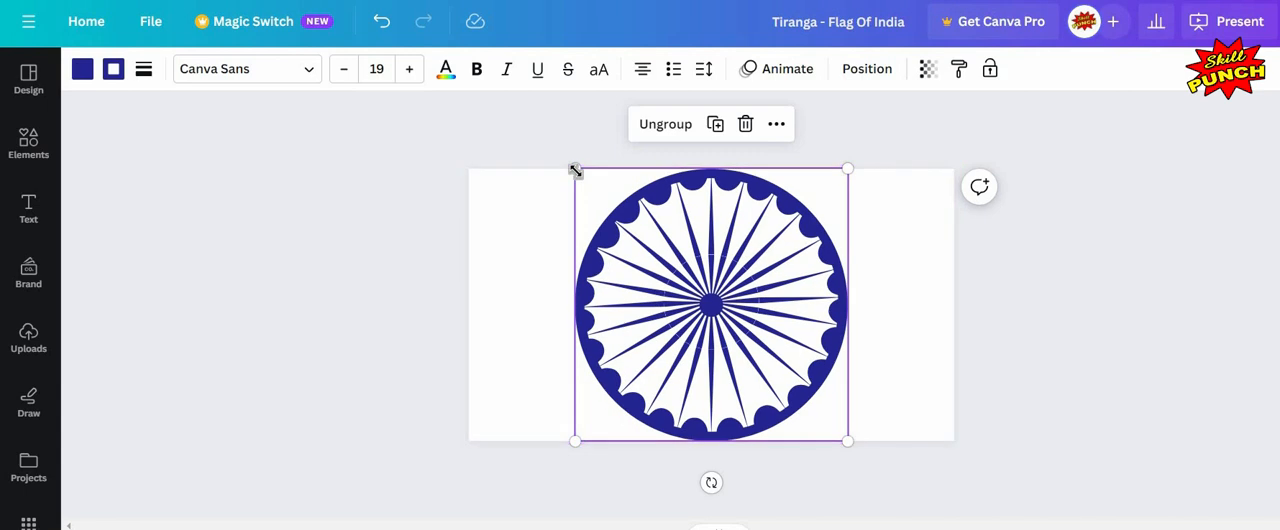
Step: Shrink the grouped chakra to about 333 px and align it to the page's middle
drag(575, 168, 783, 348)
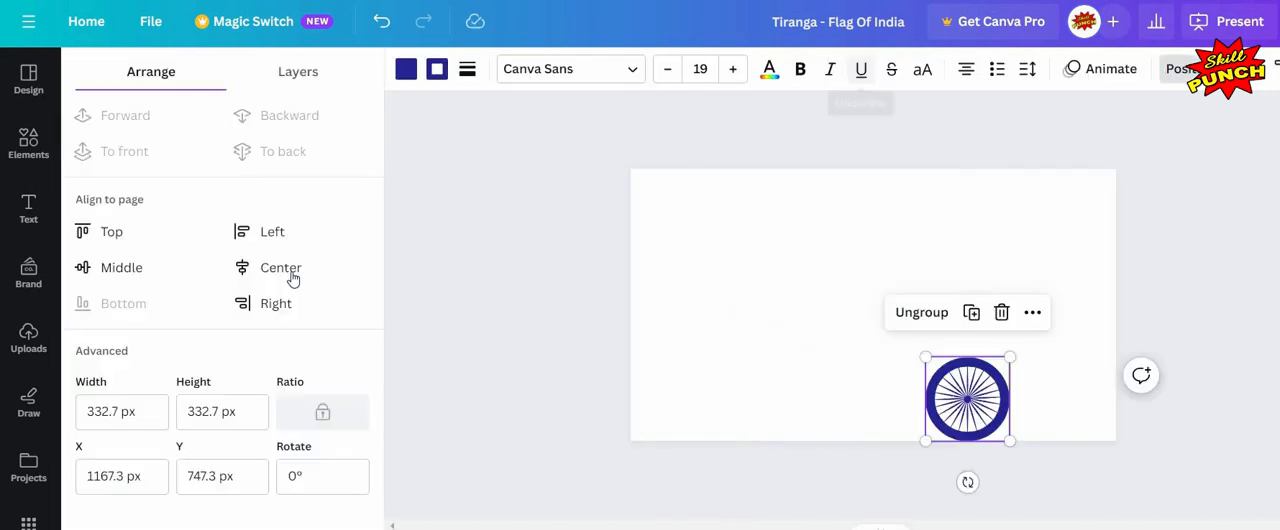
click(121, 268)
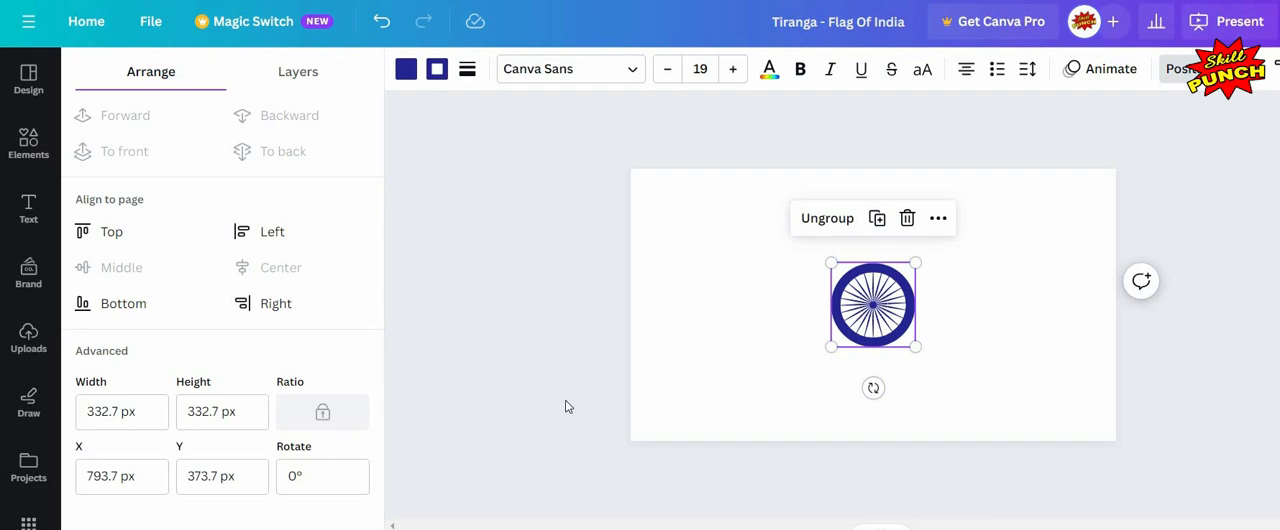
Step: Ungroup the chakra's elements
scroll(512, 336, up, 3)
click(420, 300)
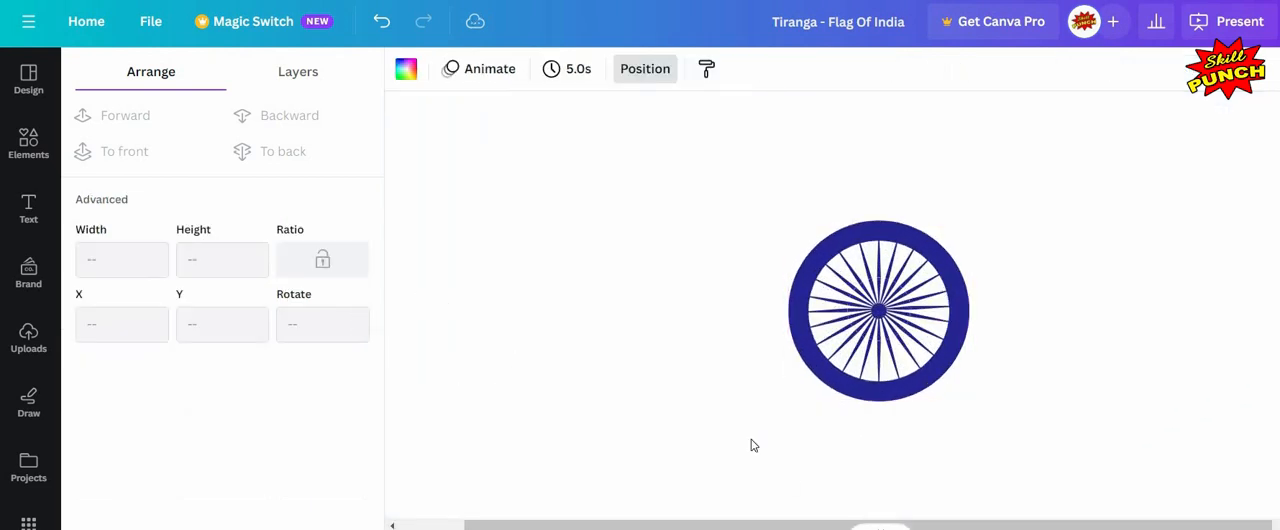
scroll(517, 301, down, 5)
click(517, 301)
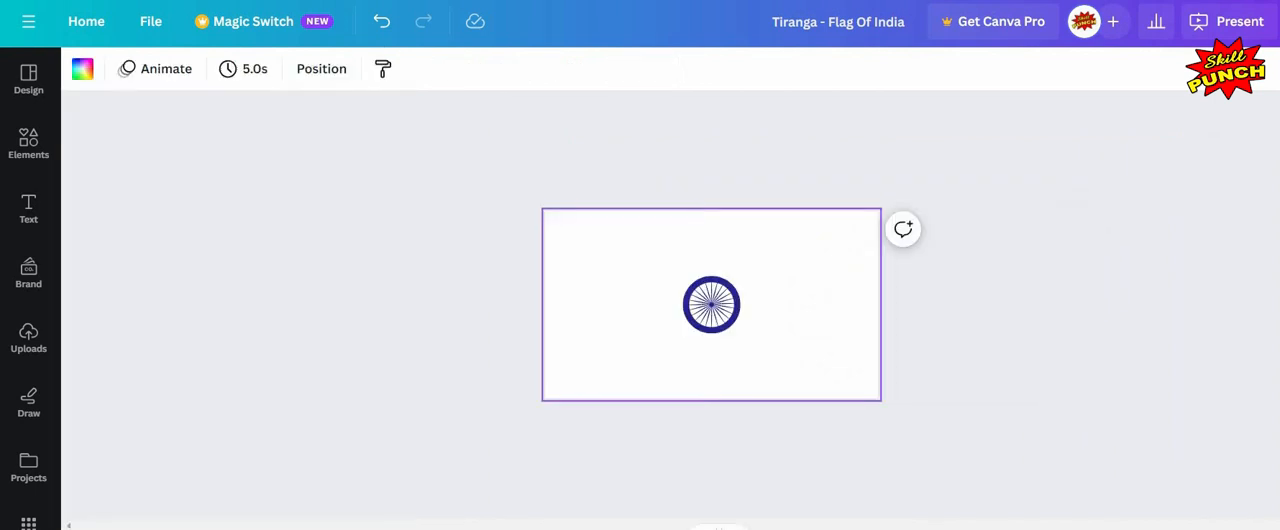
scroll(711, 304, up, 5)
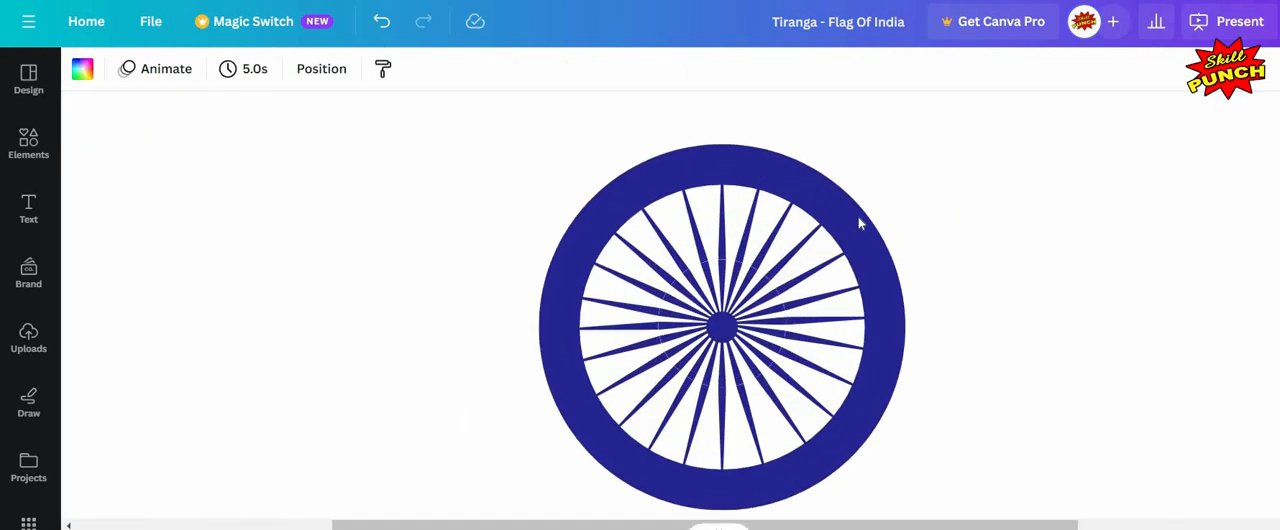
click(699, 194)
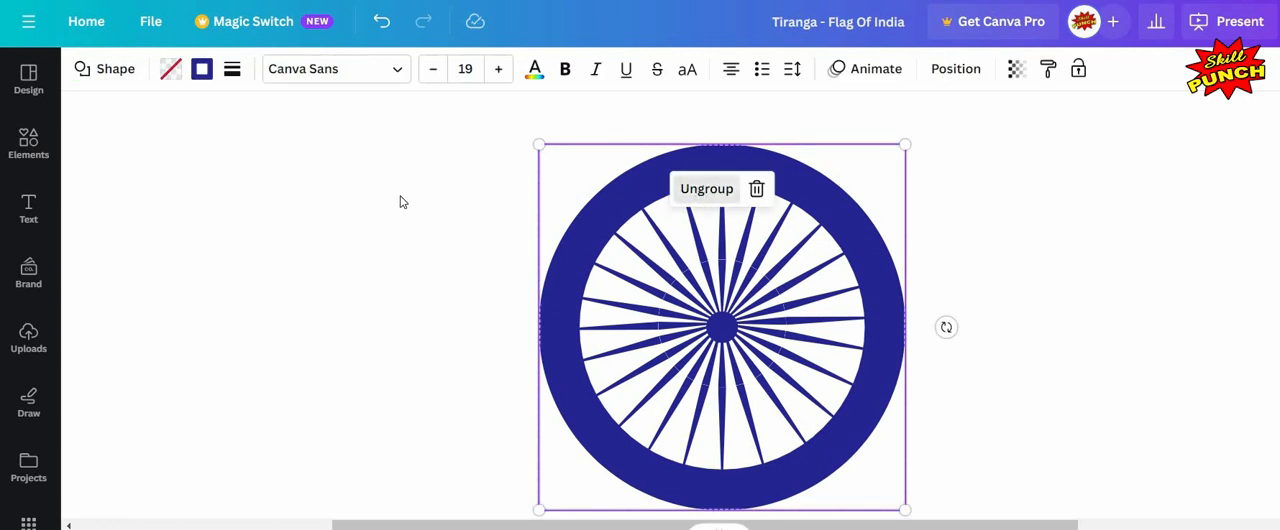
key(ctrl+shift+g)
click(548, 235)
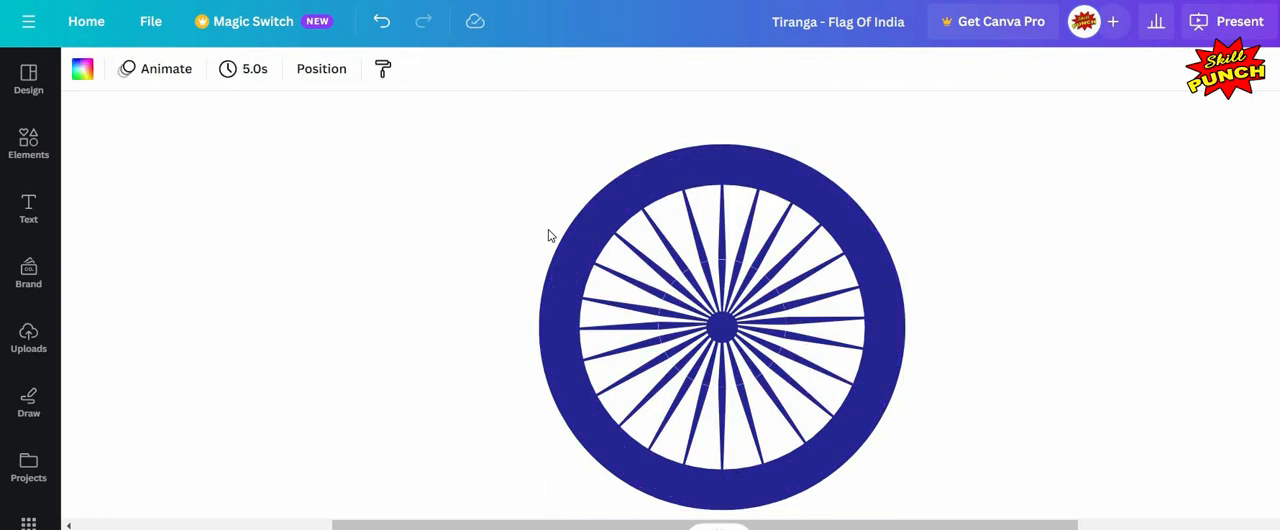
Step: Reduce the rim circle's border weight to about 14 so the semicircles show inside it
click(560, 248)
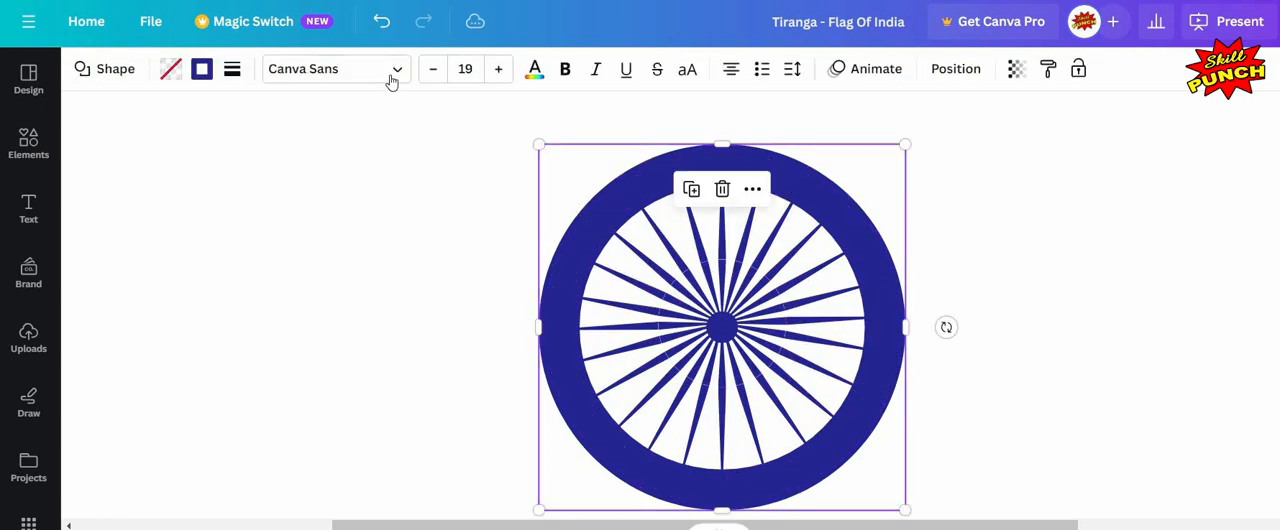
click(231, 68)
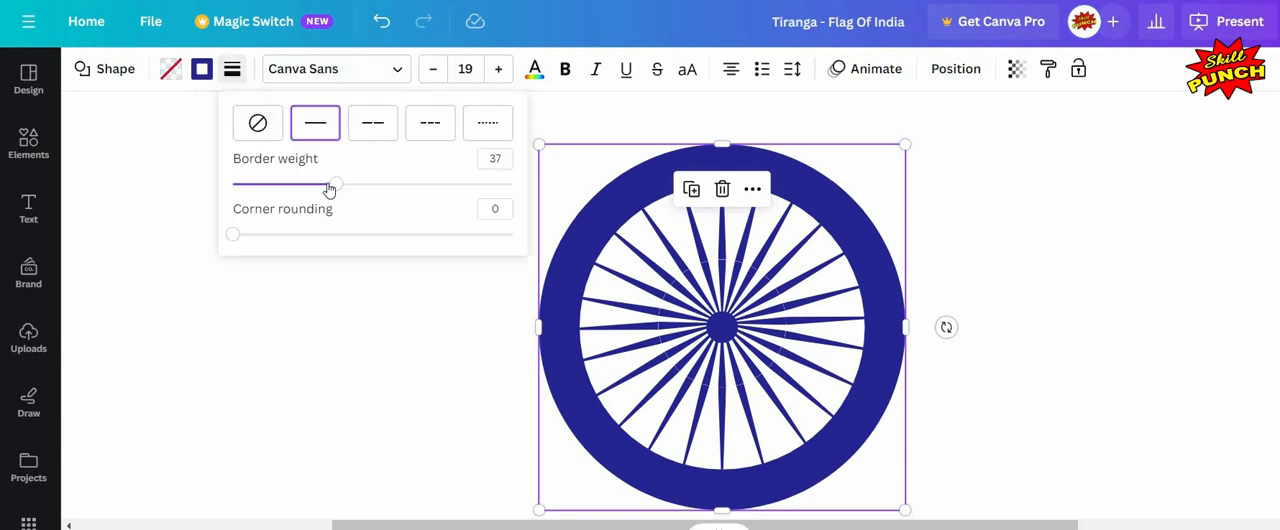
drag(316, 191, 288, 190)
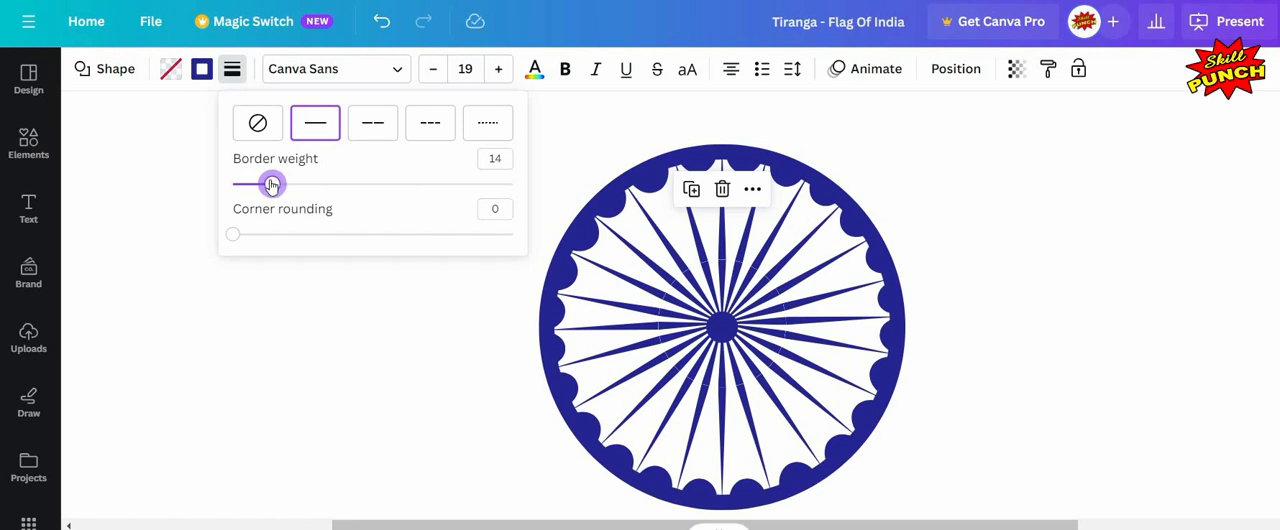
key(Left)
key(Escape)
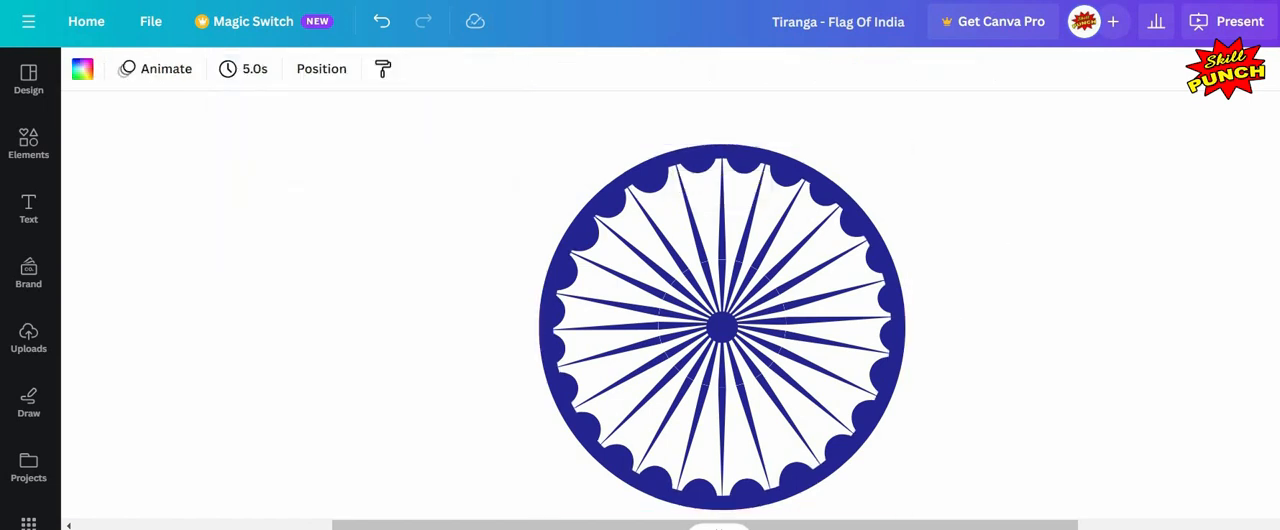
Step: Add a square shape from the Elements shapes onto the page over the chakra
scroll(893, 368, down, 6)
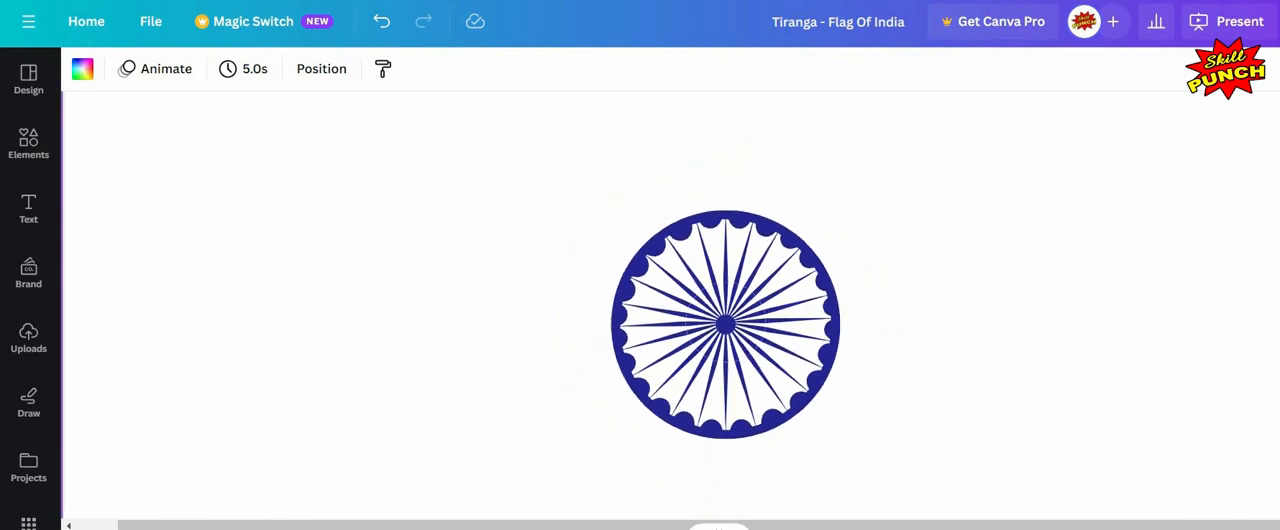
scroll(893, 368, down, 2)
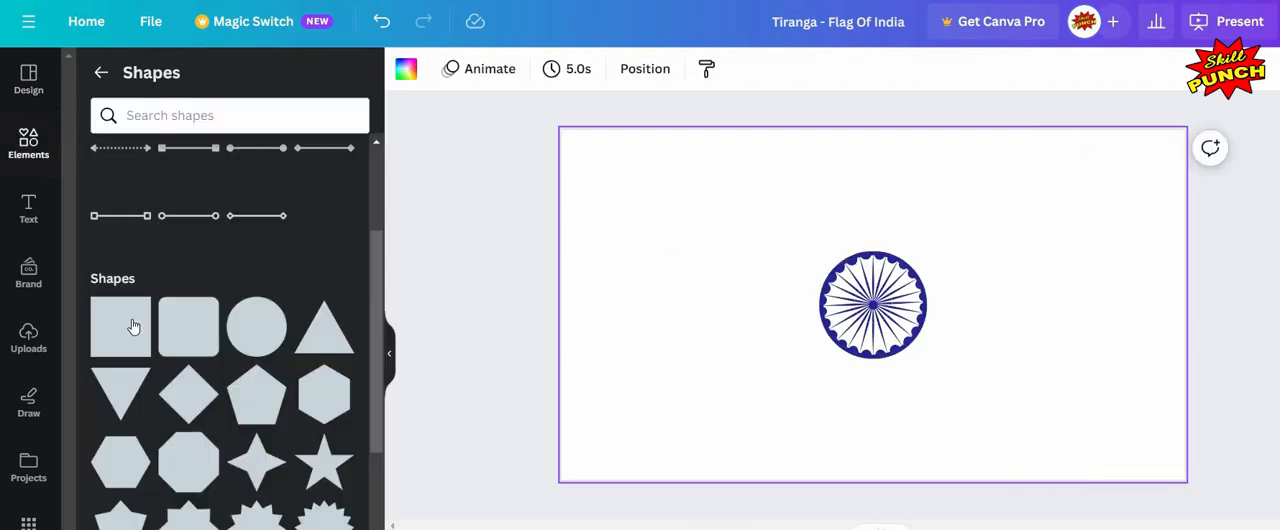
click(136, 311)
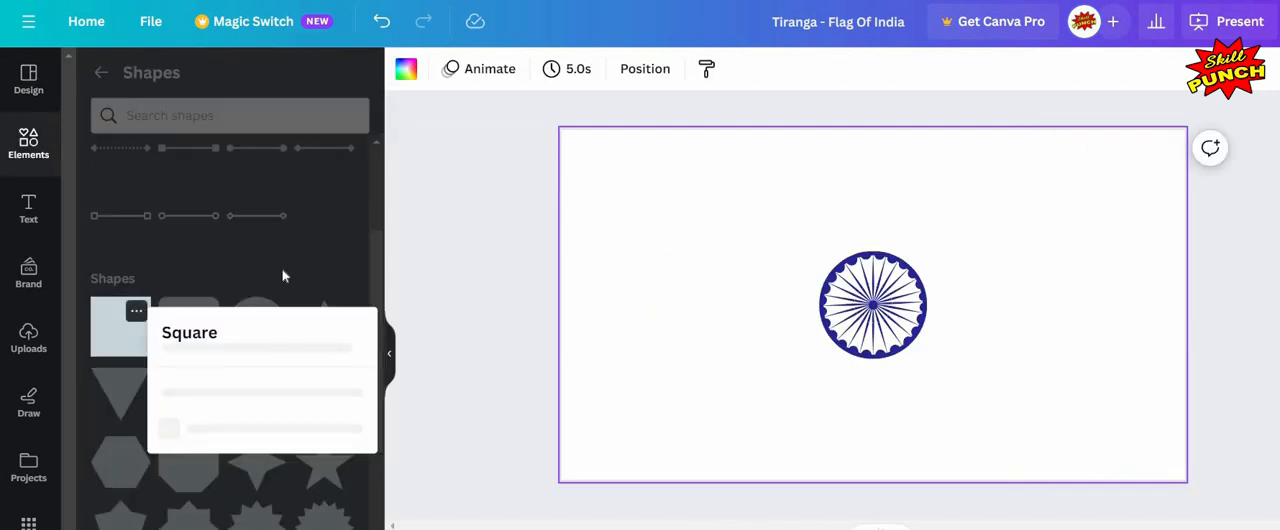
click(556, 292)
click(121, 327)
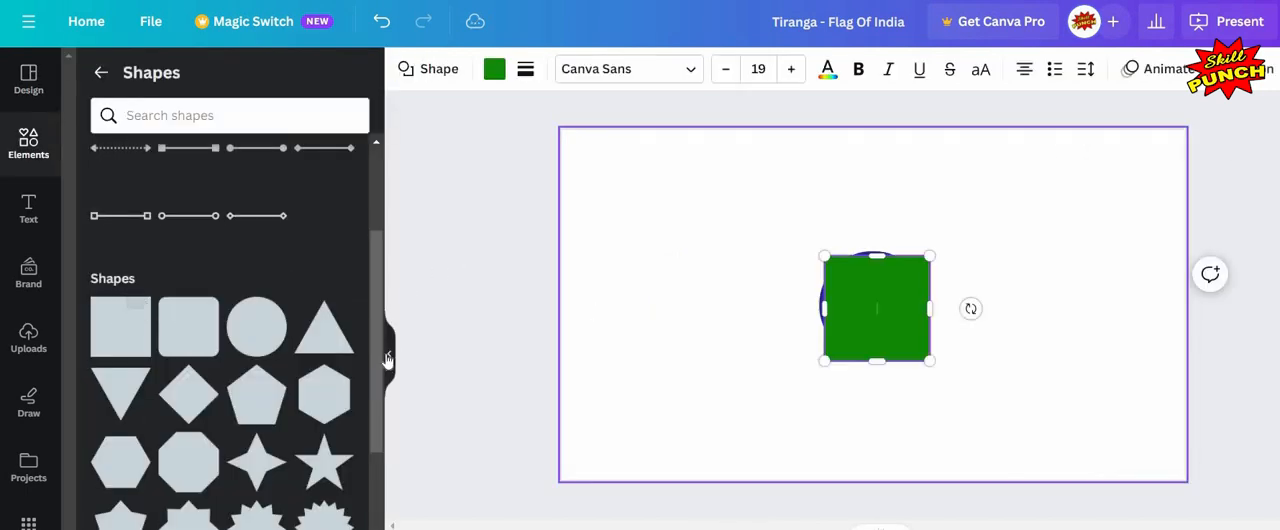
click(535, 274)
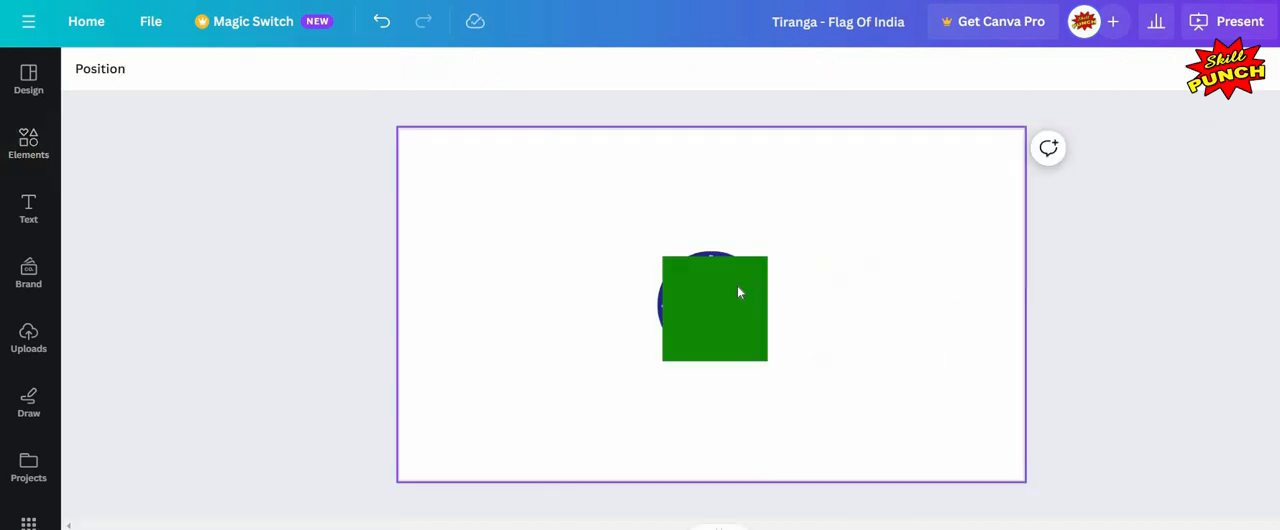
click(728, 305)
click(727, 304)
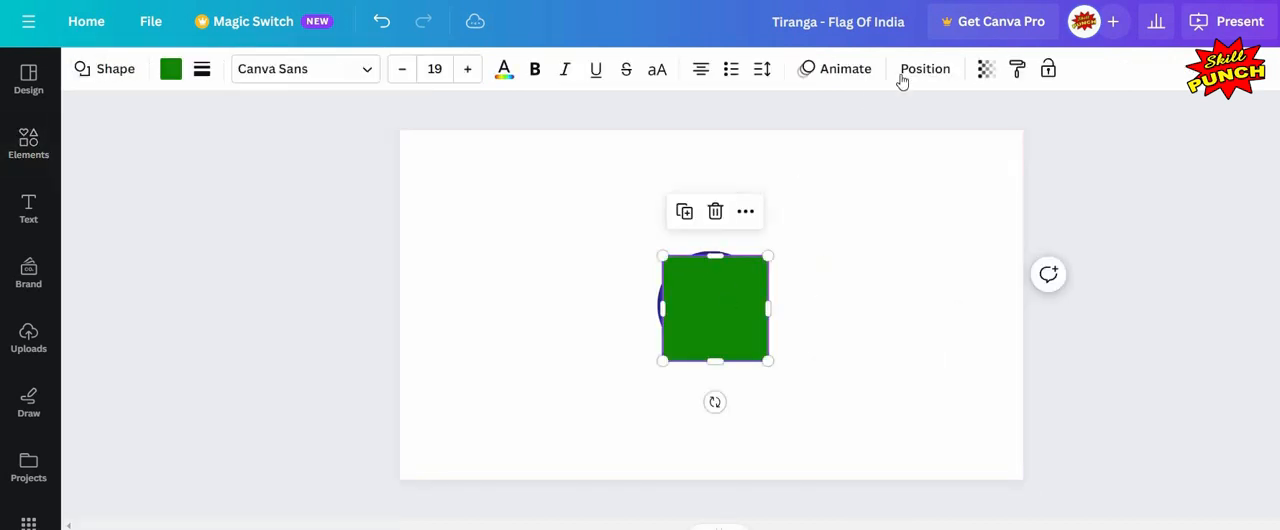
Step: Centre the square horizontally on the page and turn it into an outline with no fill and a thin solid border
click(924, 69)
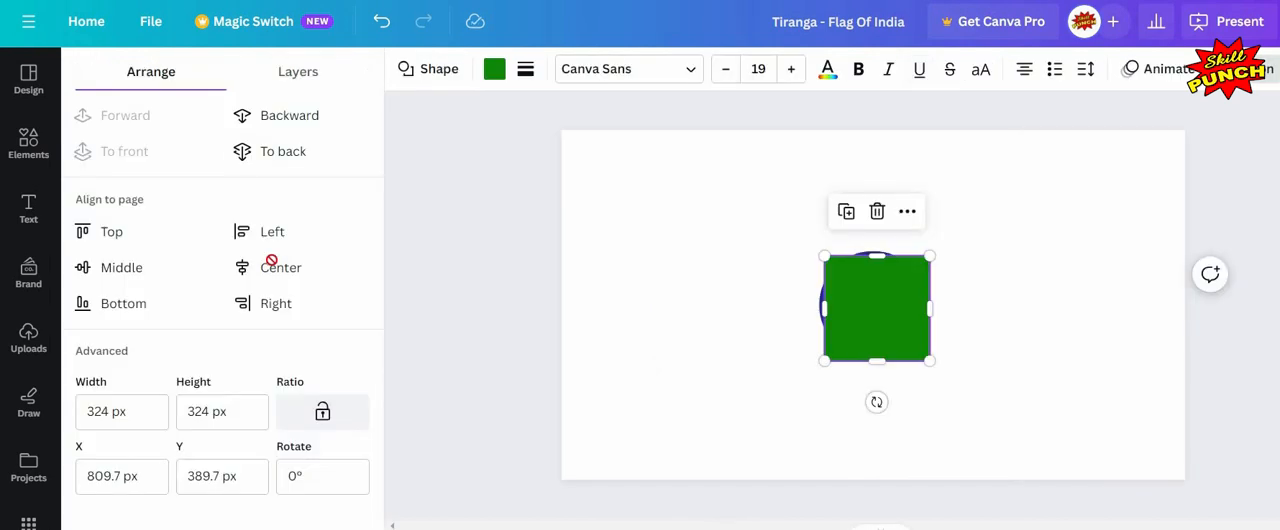
click(280, 267)
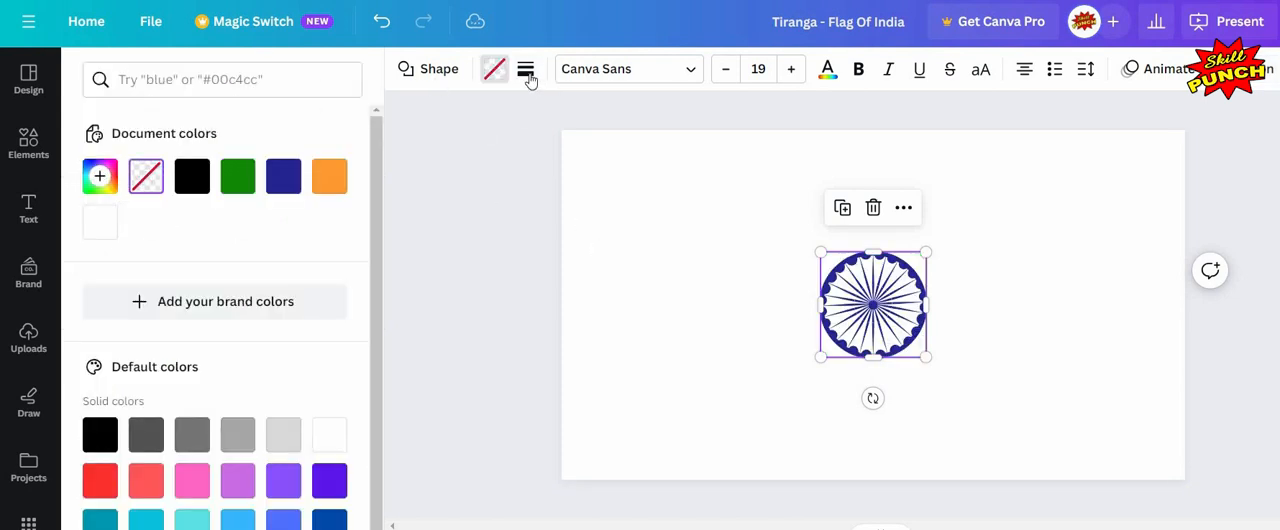
click(608, 123)
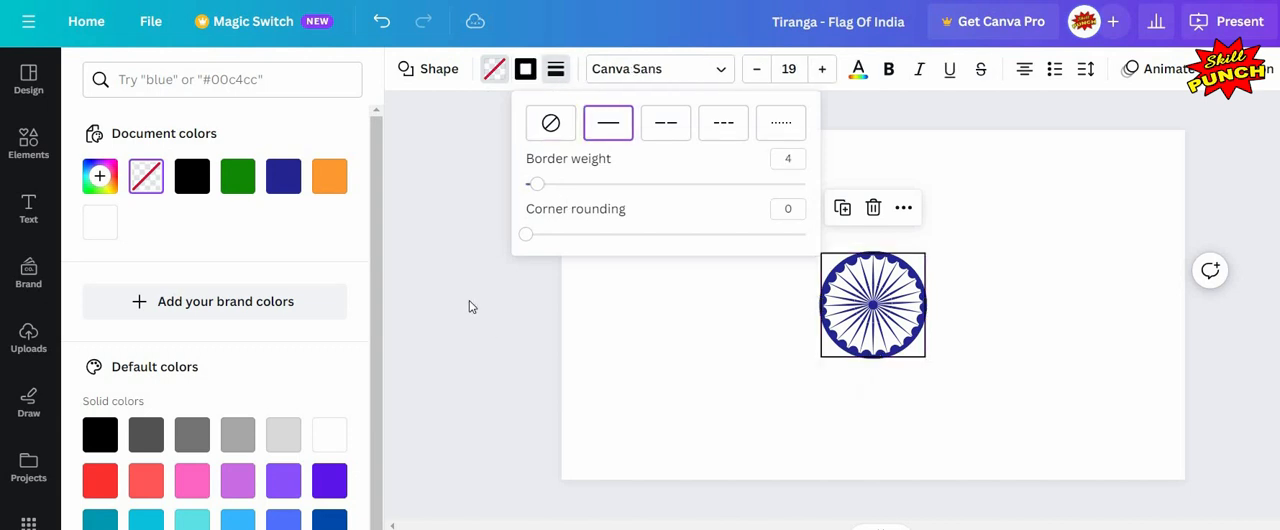
click(770, 290)
click(761, 302)
Step: Stretch the outlined square sideways into a rectangle about 1704 px wide centred on the chakra, then open its position settings
drag(772, 302, 994, 311)
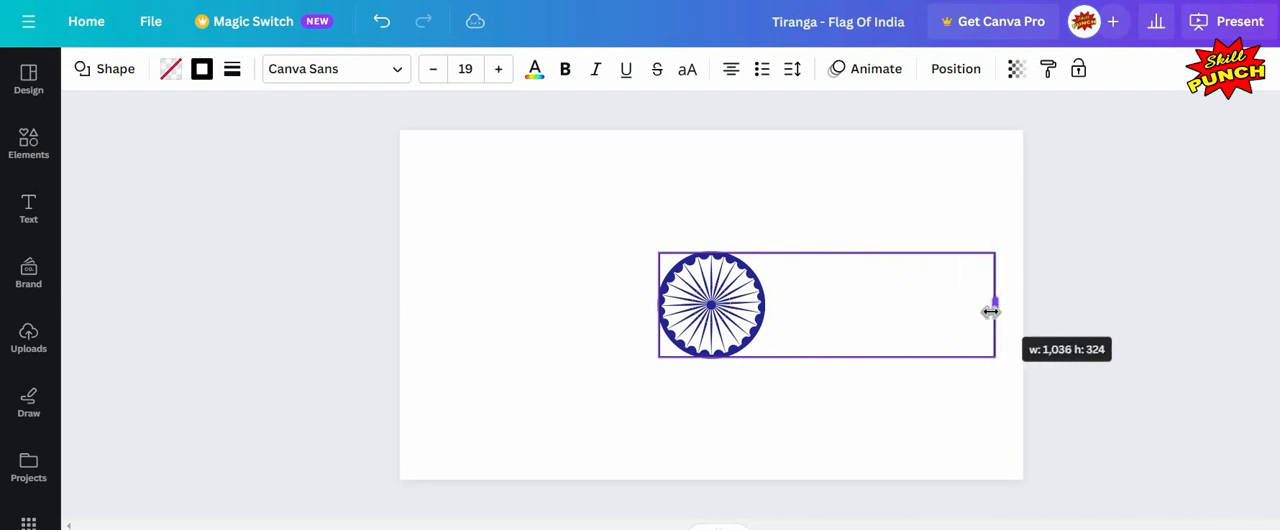
drag(657, 309, 435, 306)
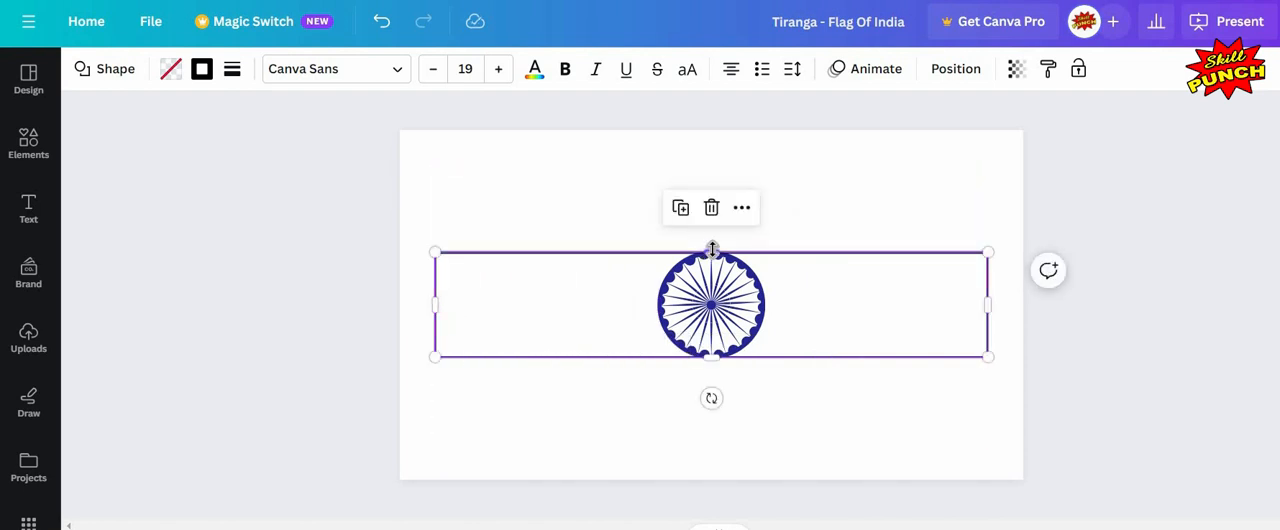
drag(716, 243, 718, 245)
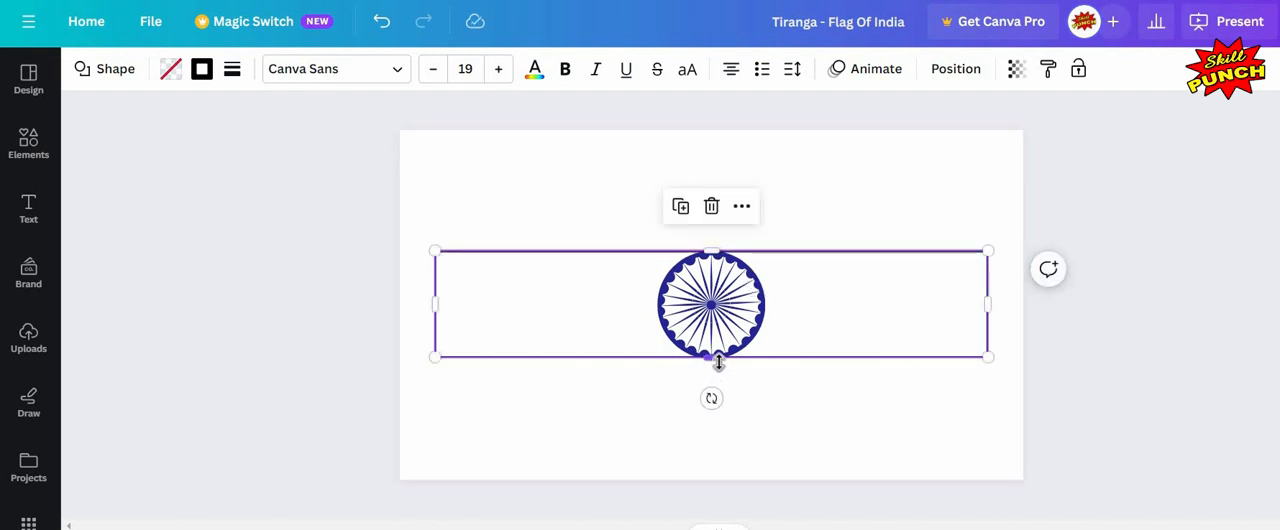
drag(716, 359, 717, 357)
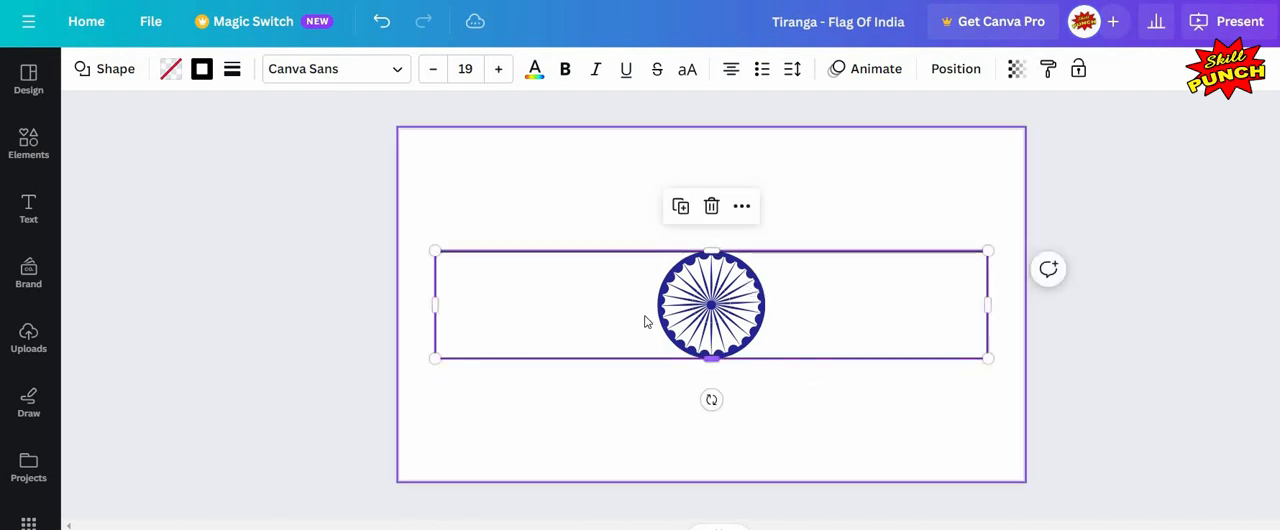
click(703, 423)
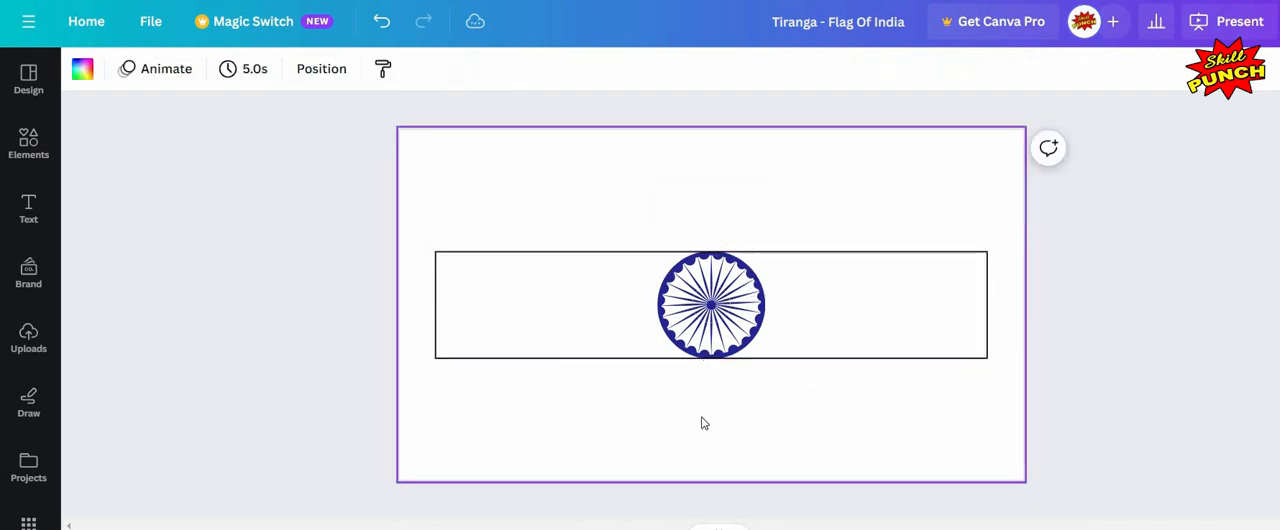
click(987, 314)
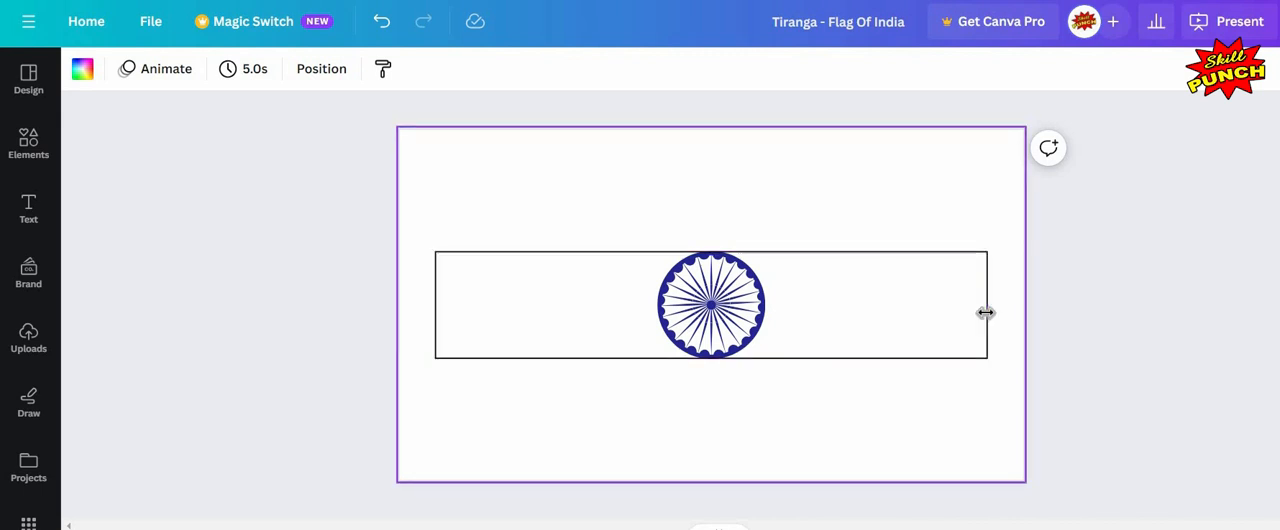
click(957, 77)
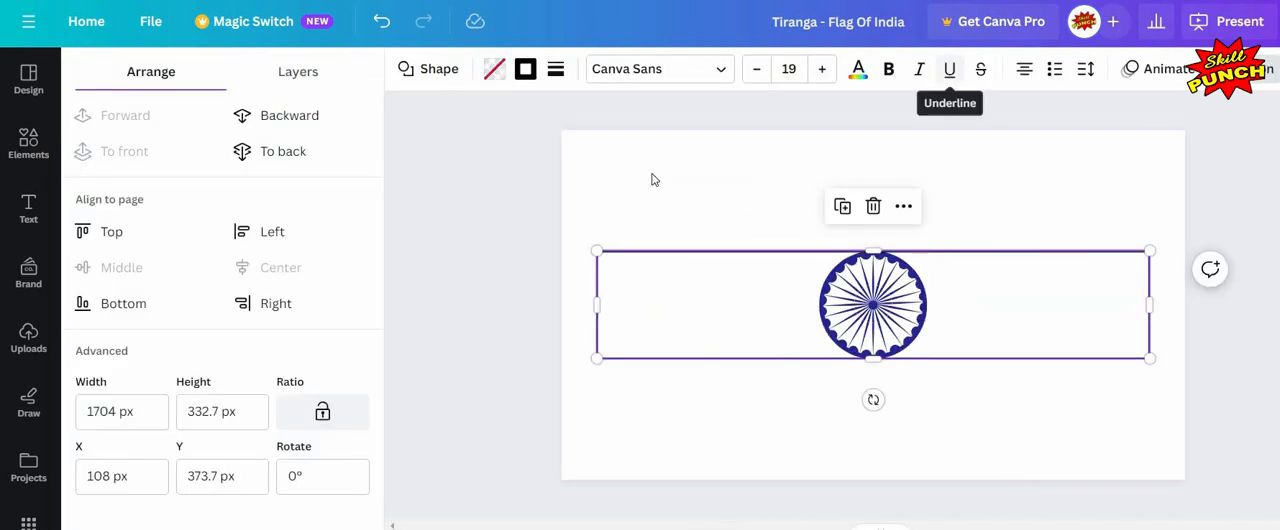
Step: Duplicate the outlined band and move the copy directly above the chakra band to form the top band
click(1054, 361)
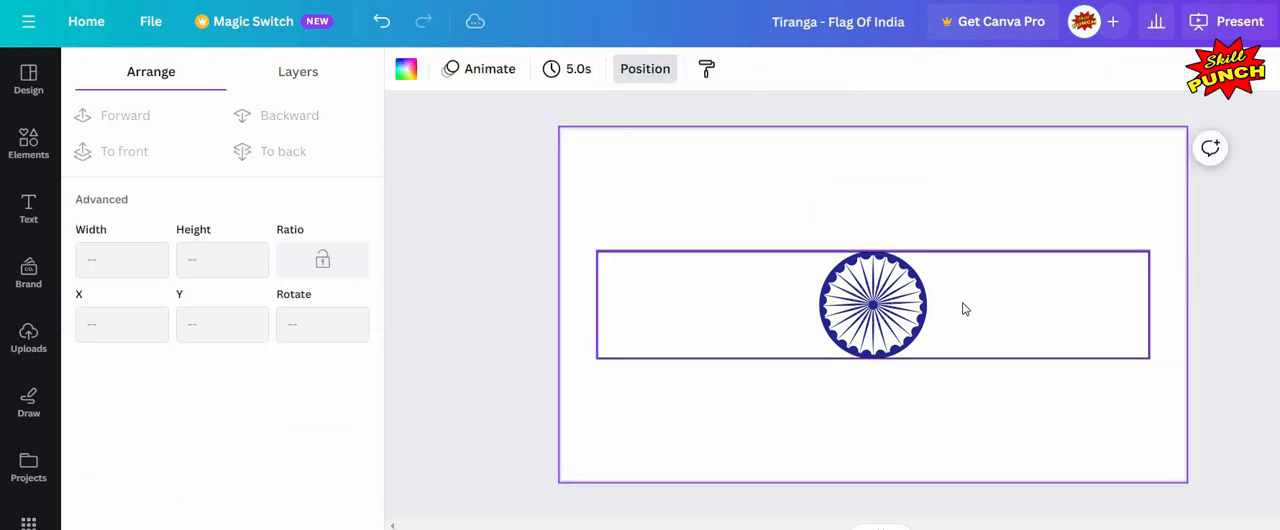
click(909, 212)
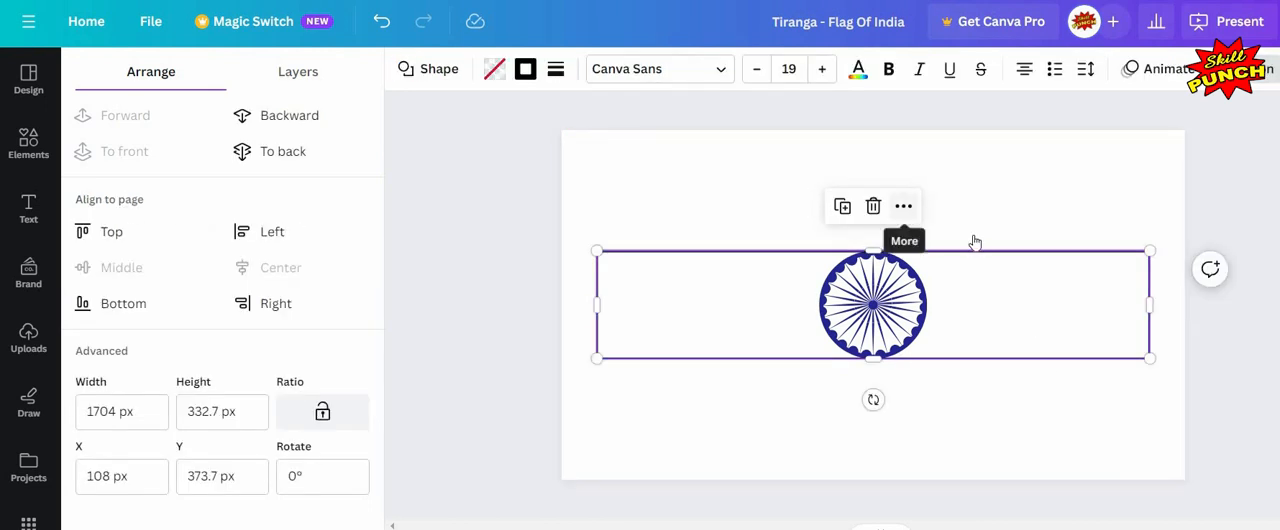
click(975, 243)
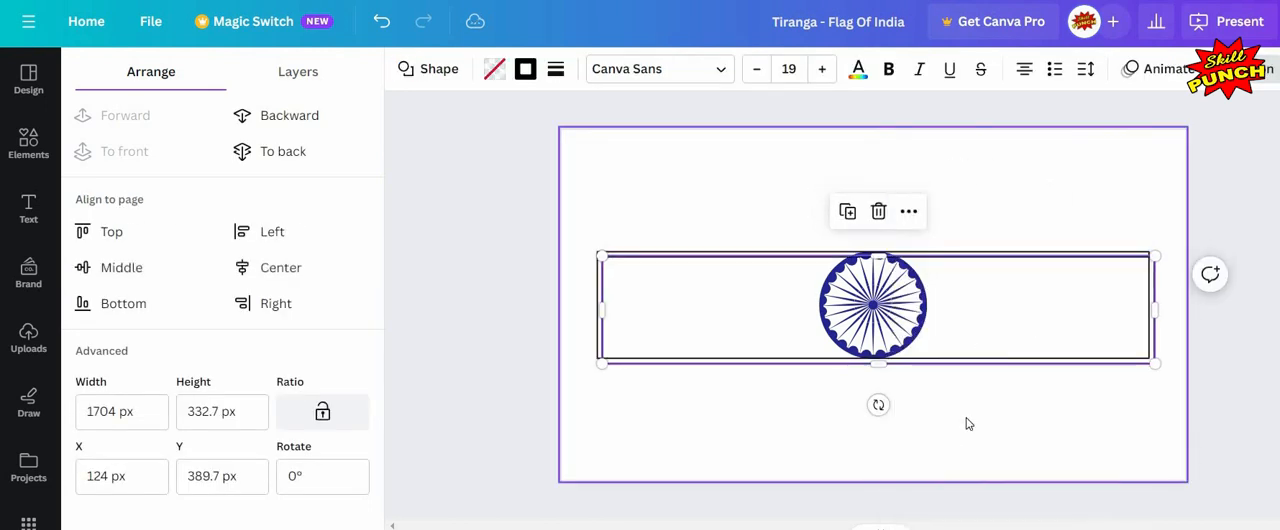
click(949, 367)
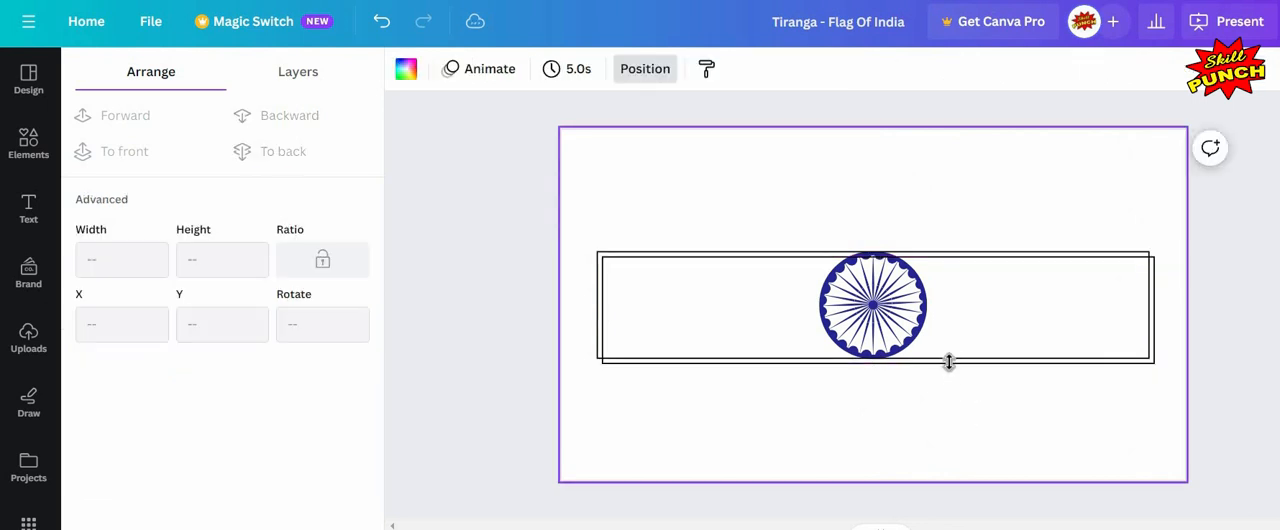
drag(949, 289, 945, 249)
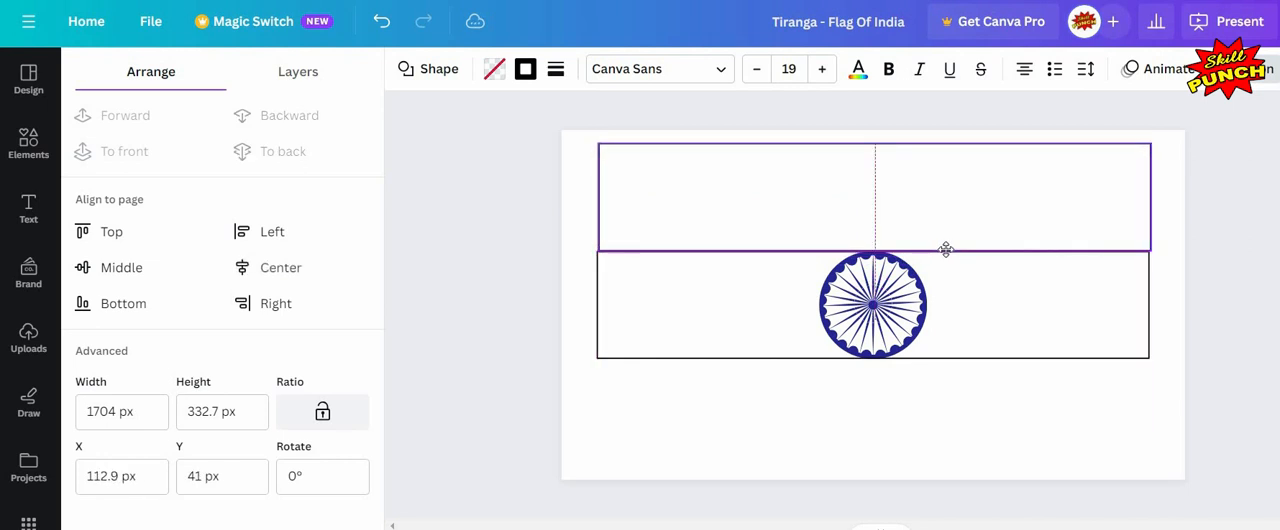
key(Left)
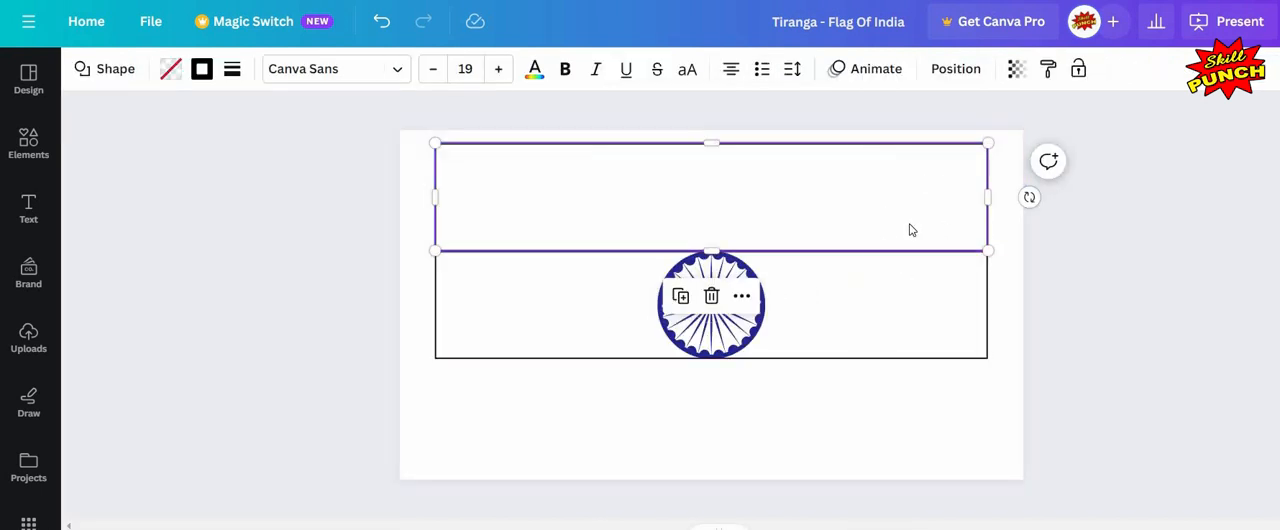
click(896, 346)
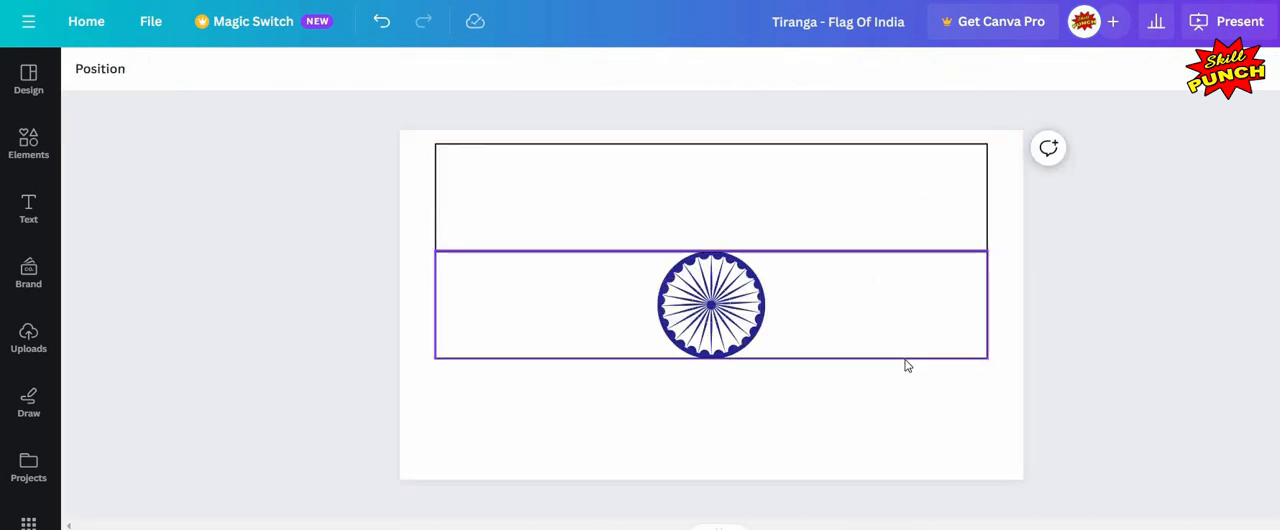
click(907, 366)
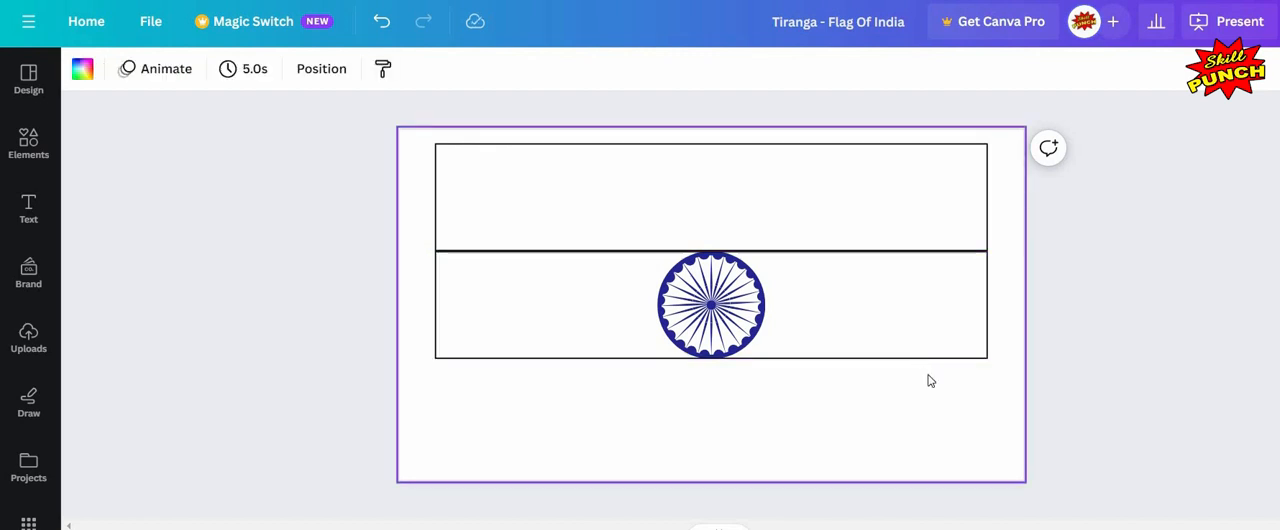
drag(894, 360, 892, 355)
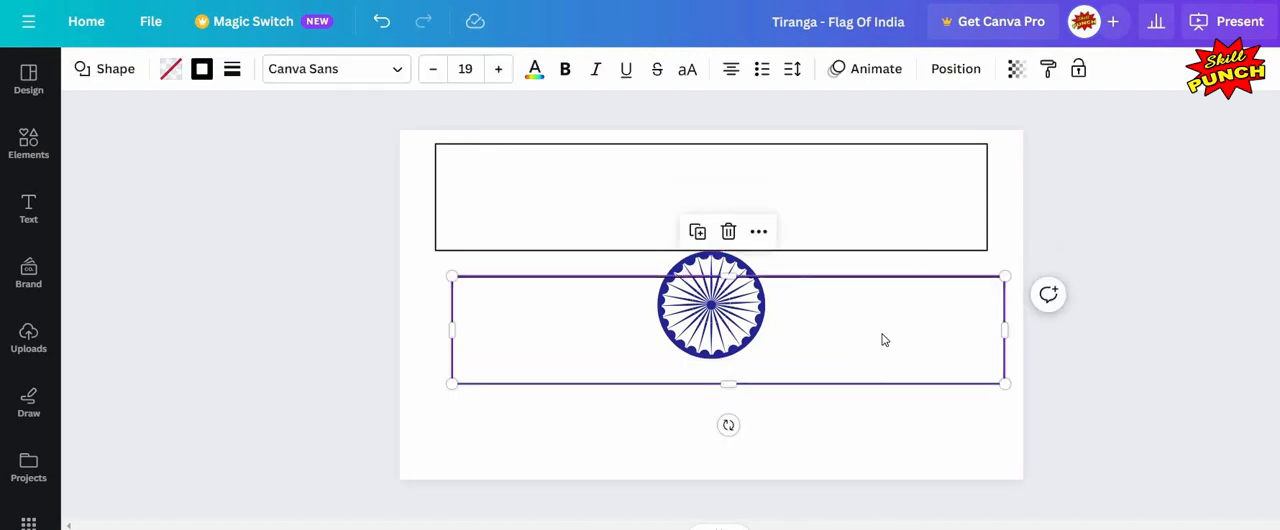
key(ctrl+z)
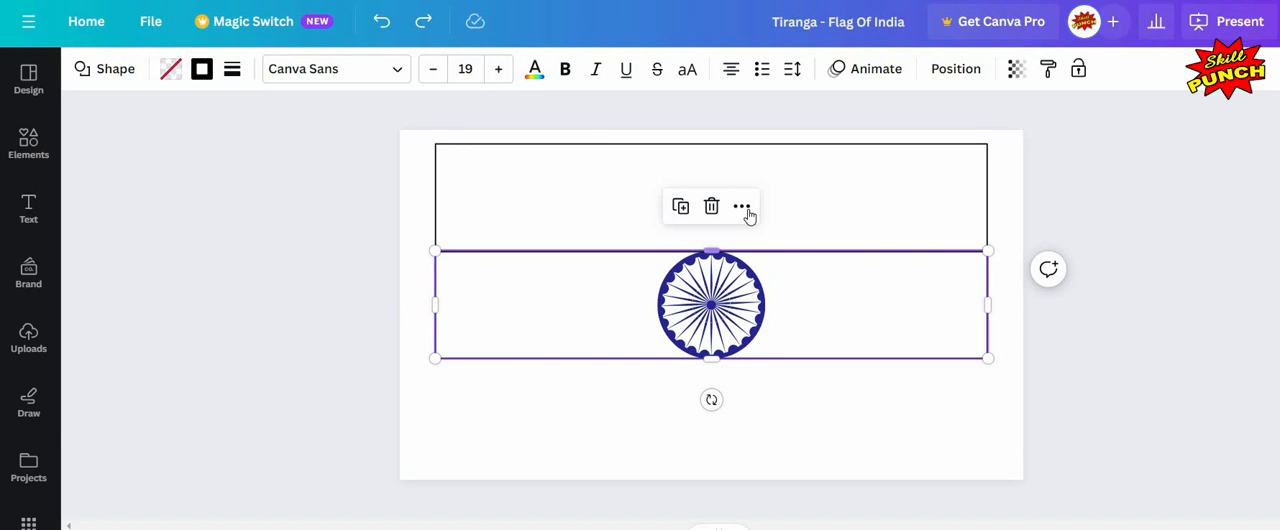
Step: Duplicate the middle band and place the copy directly below it as the bottom band
right_click(797, 248)
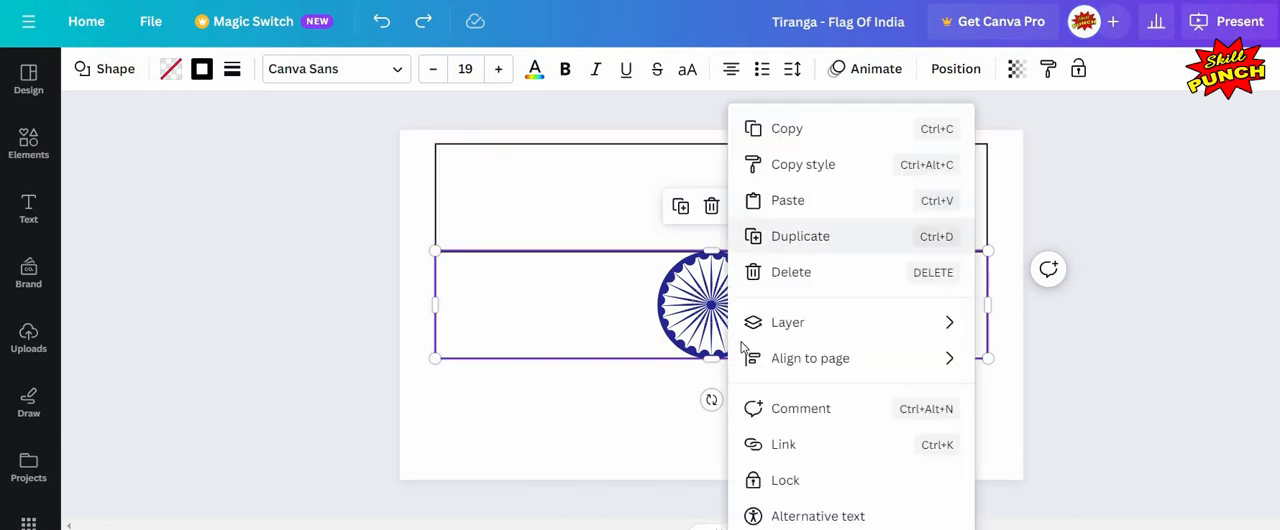
key(ctrl+d)
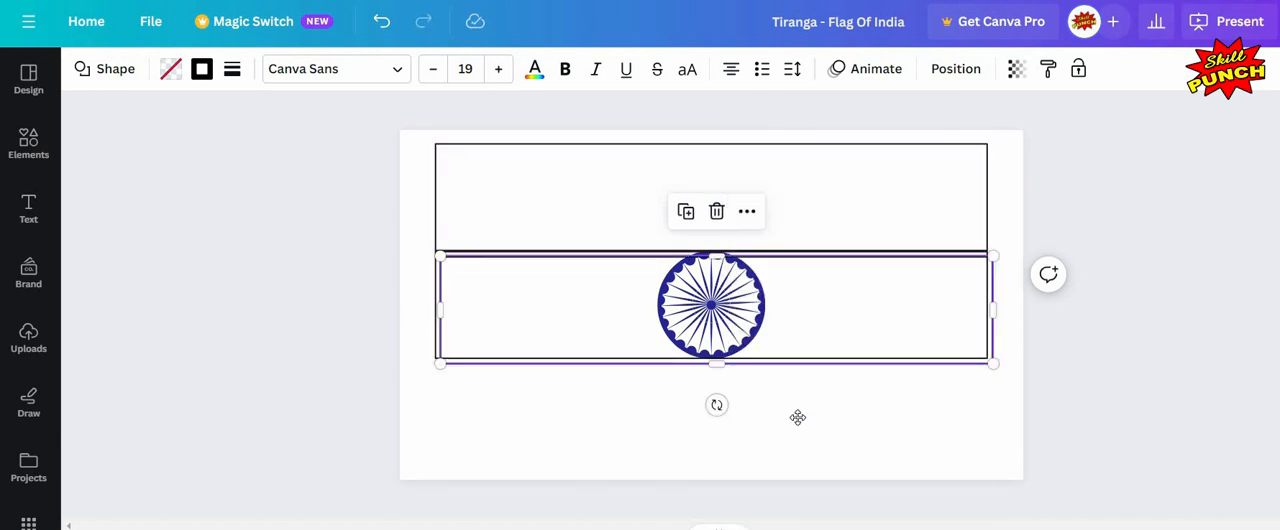
mouse_move(797, 417)
mouse_down()
mouse_move(809, 420)
mouse_move(797, 421)
mouse_up()
click(922, 393)
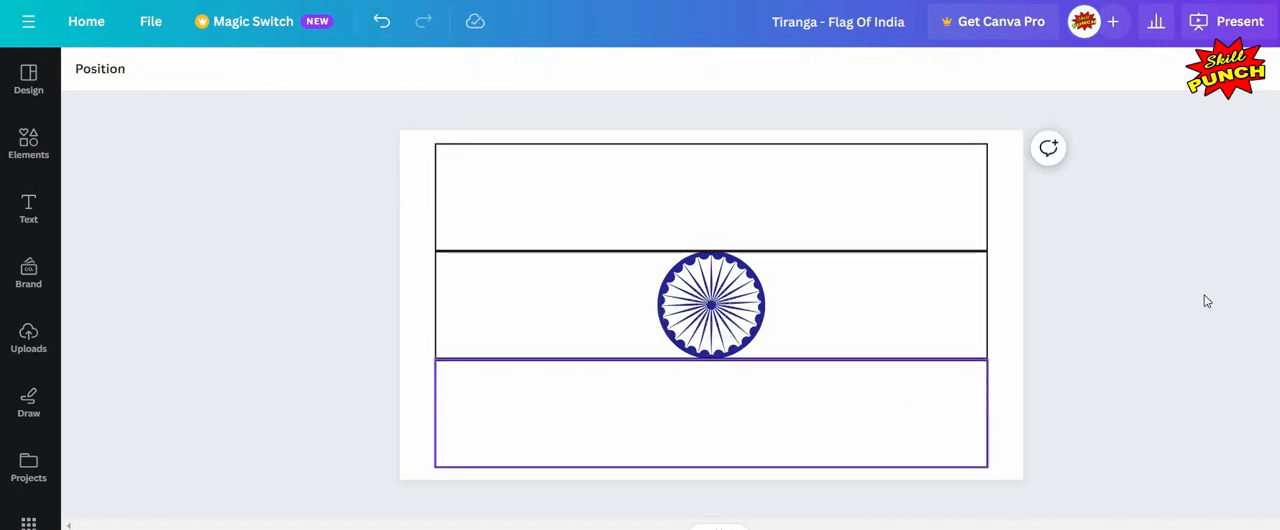
Step: Zoom in and inspect the alignment and position settings of the bottom and top bands
scroll(877, 417, up, 5)
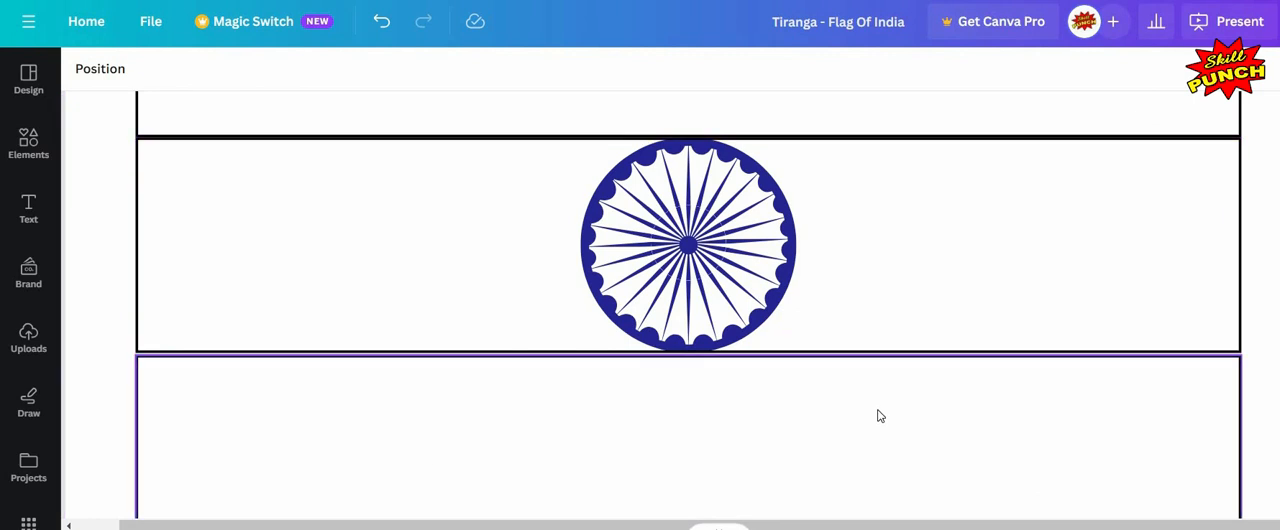
click(877, 407)
drag(878, 407, 877, 406)
scroll(917, 320, down, 5)
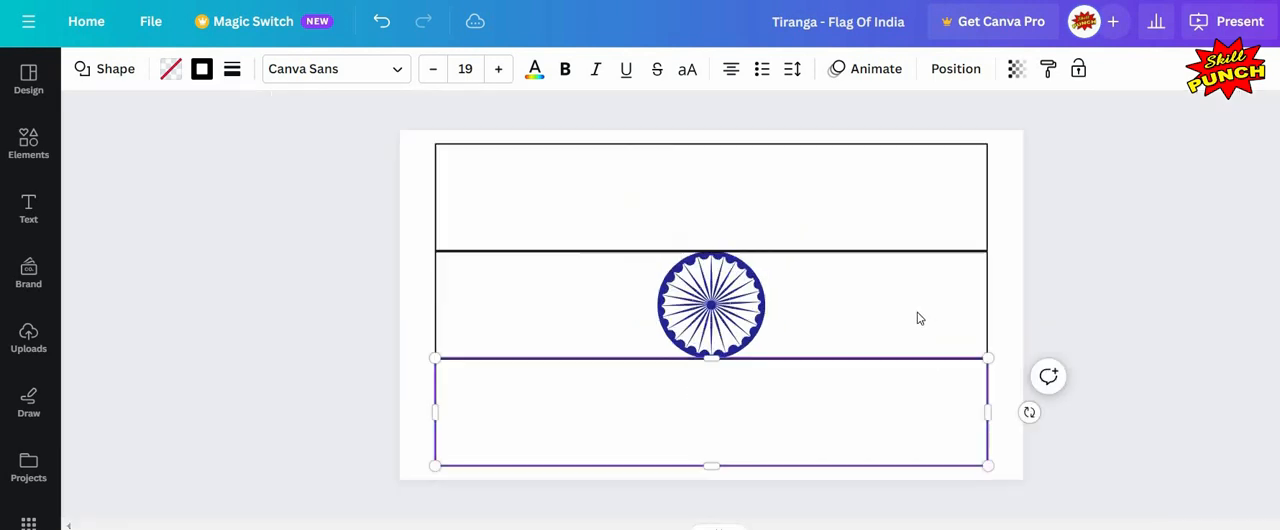
click(771, 470)
scroll(792, 449, up, 3)
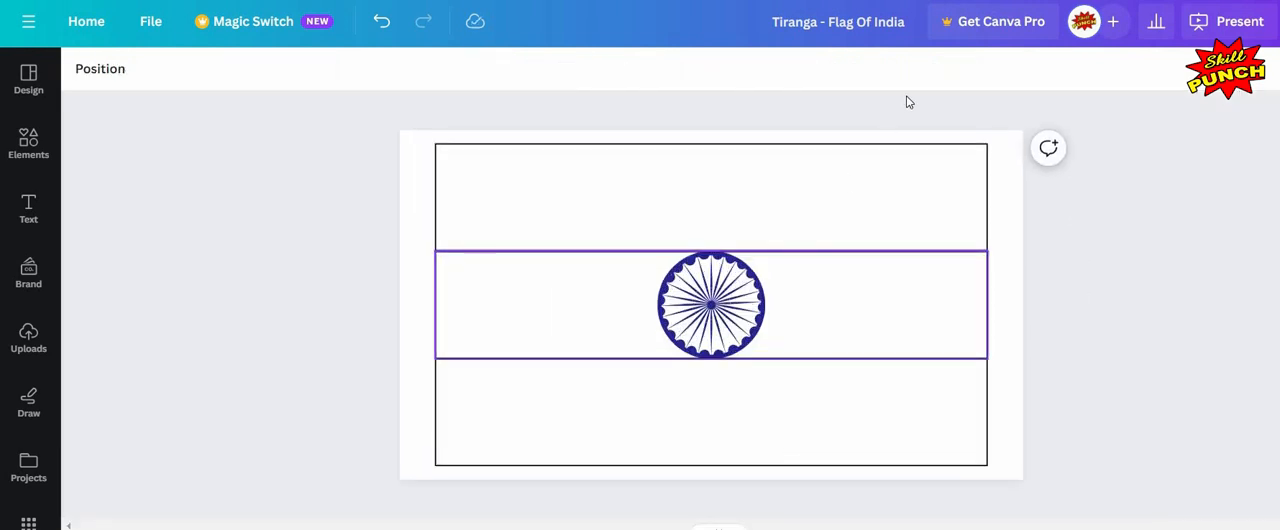
click(956, 71)
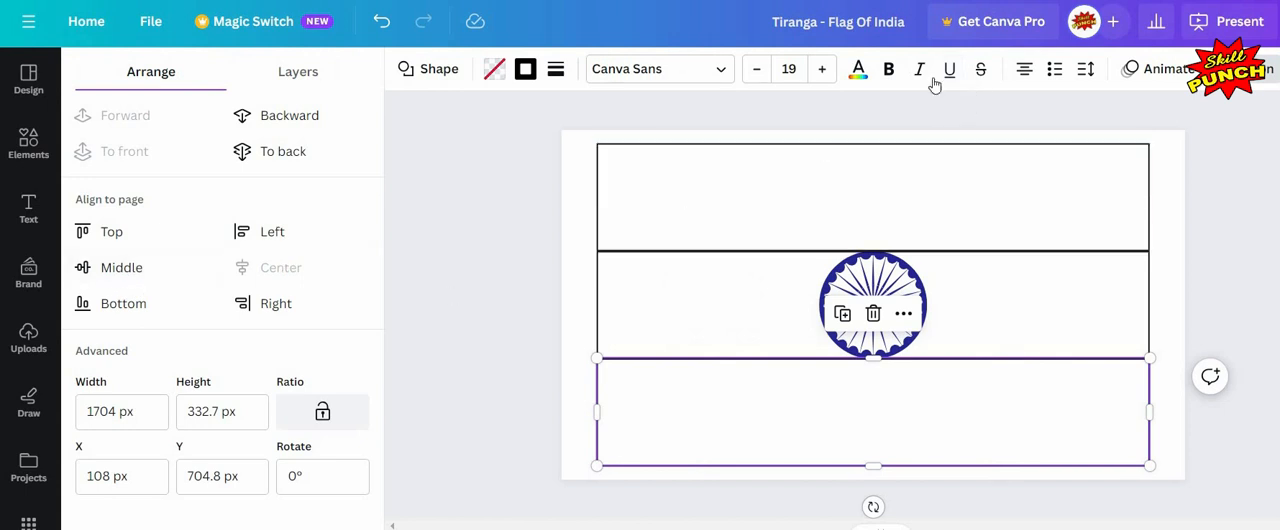
click(873, 197)
click(952, 70)
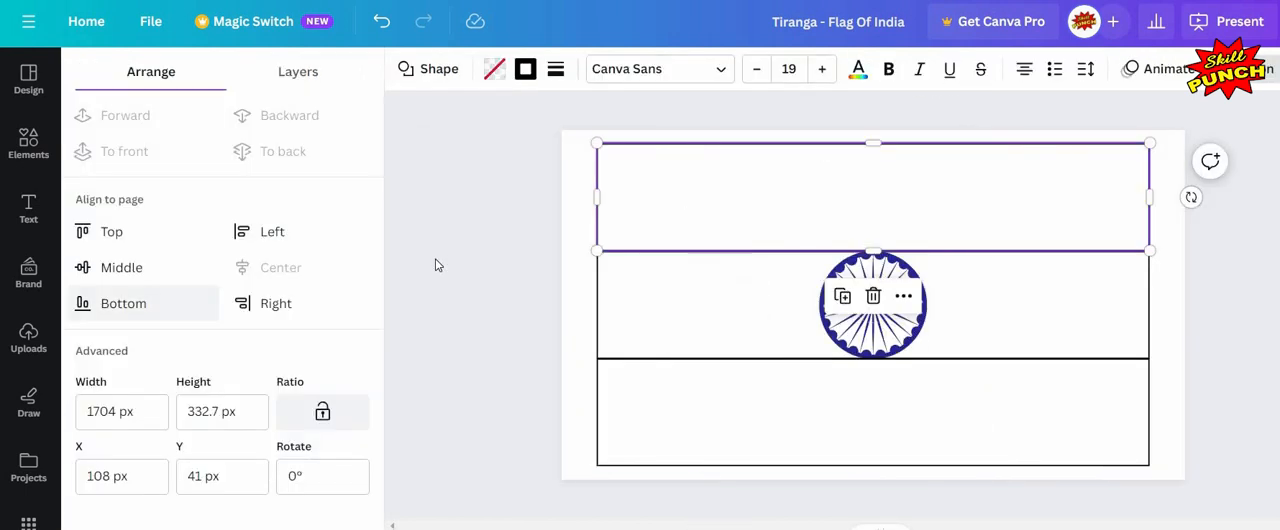
Step: Fill the top band with the orange document colour
click(566, 360)
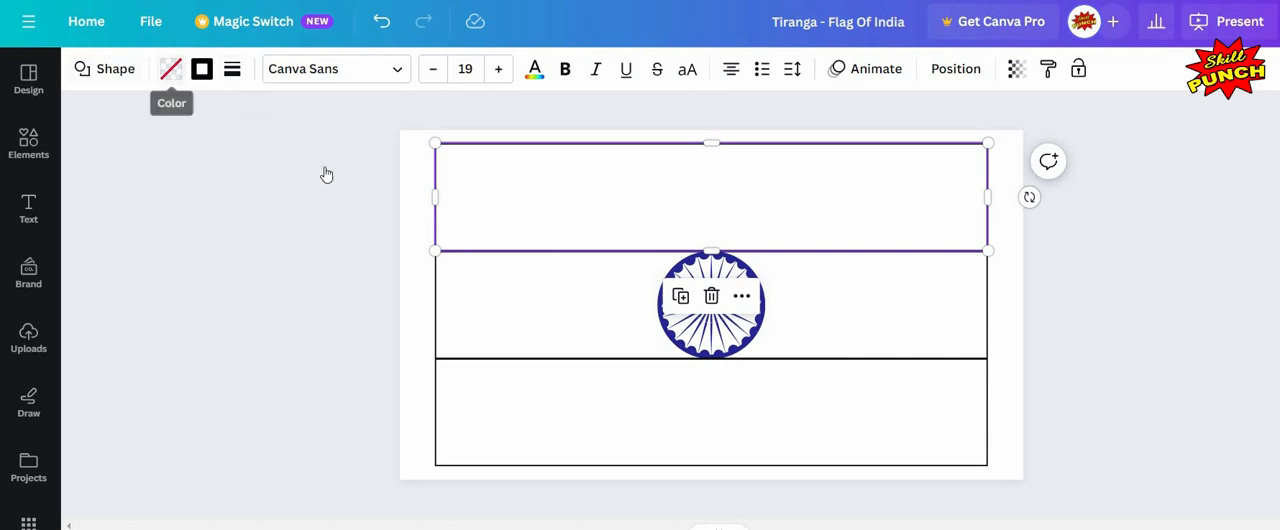
click(171, 68)
click(333, 182)
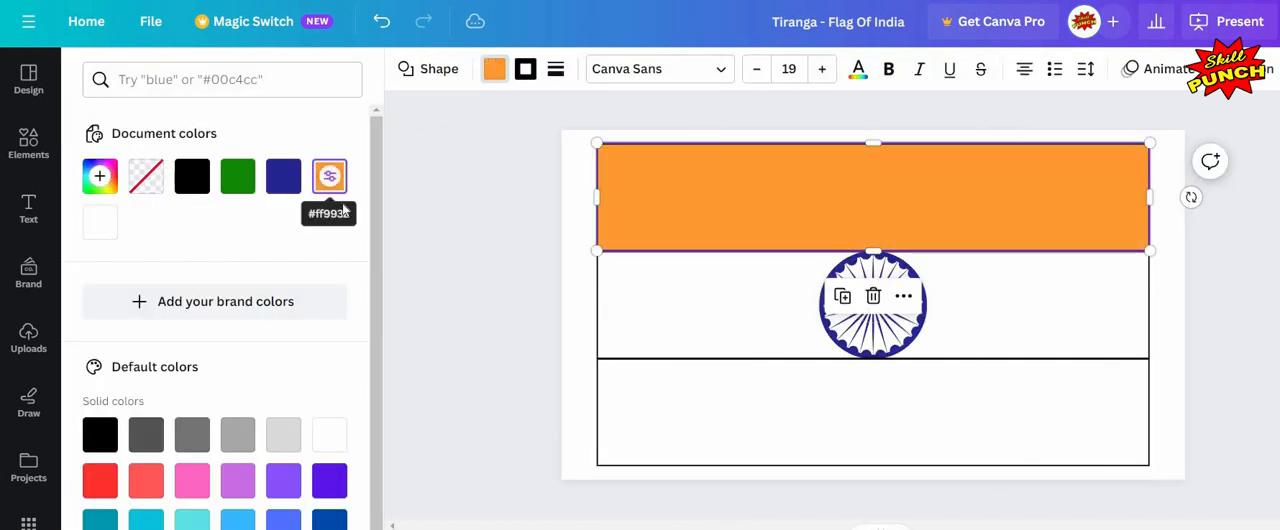
Step: Fill the bottom band with the green document colour
click(603, 409)
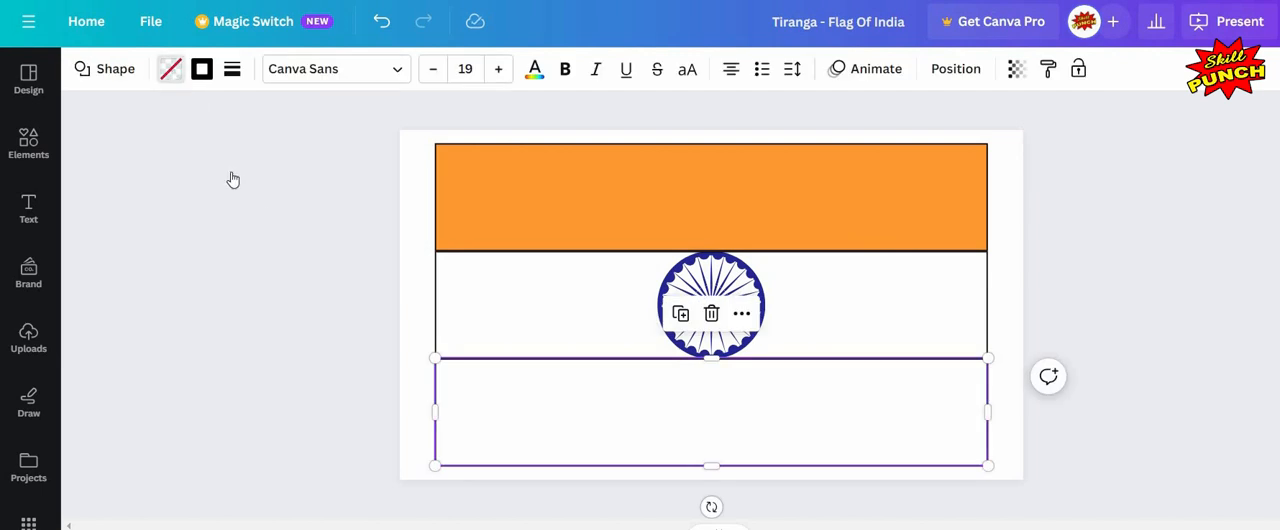
click(171, 68)
click(237, 176)
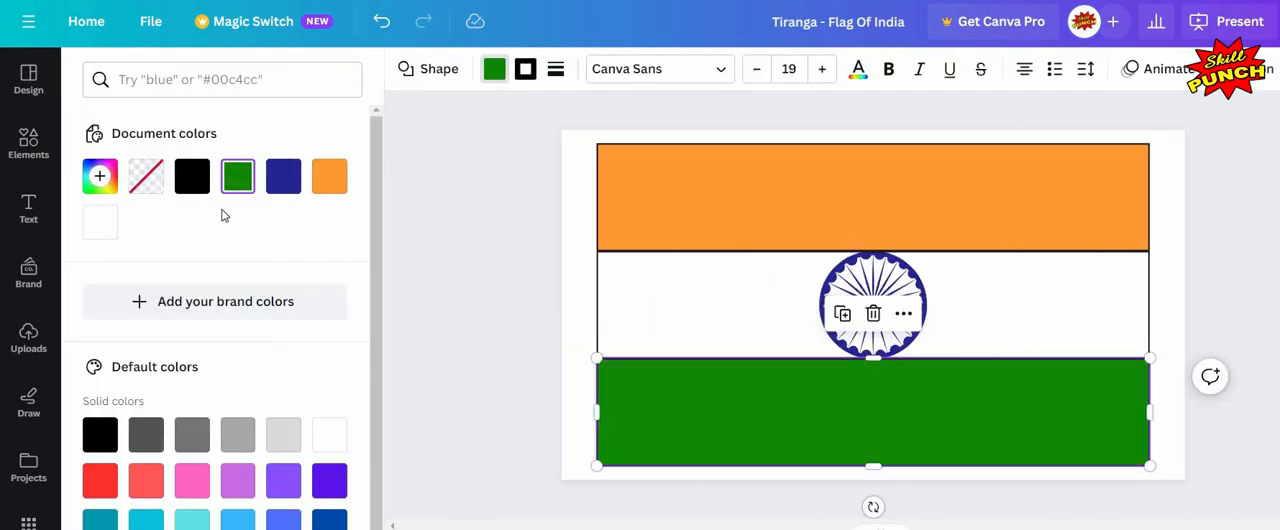
Step: Remove the border from the top, bottom and middle bands by setting their border style to none
click(540, 176)
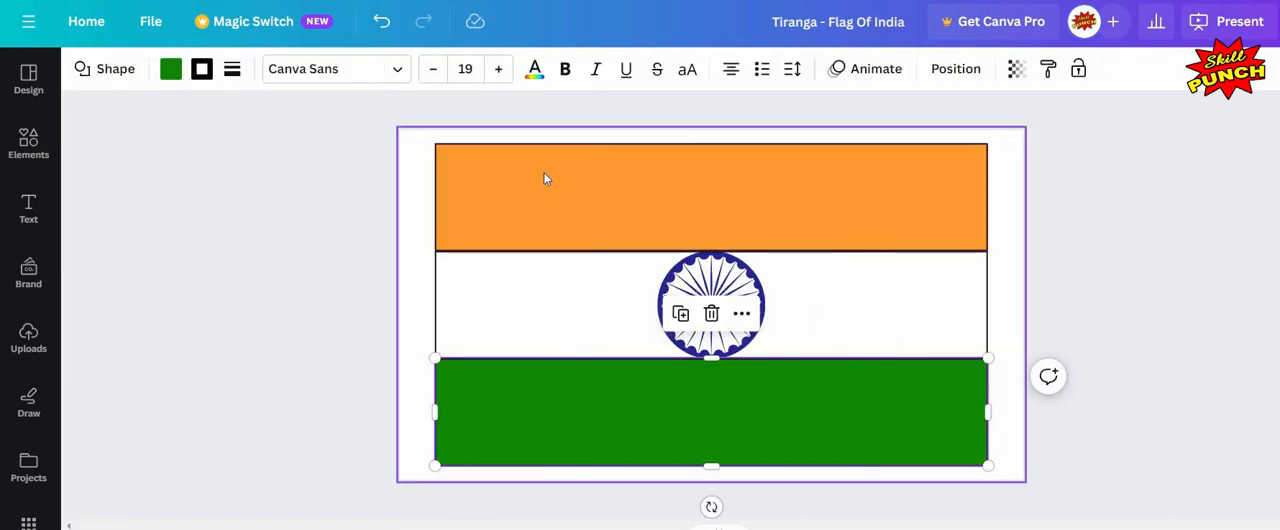
click(232, 68)
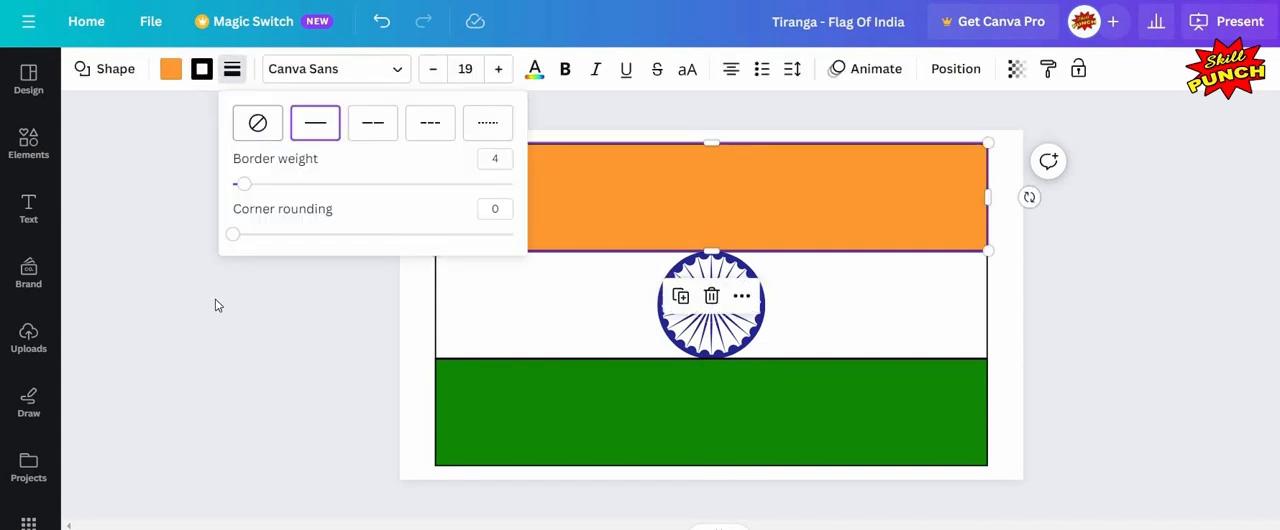
click(257, 122)
click(523, 380)
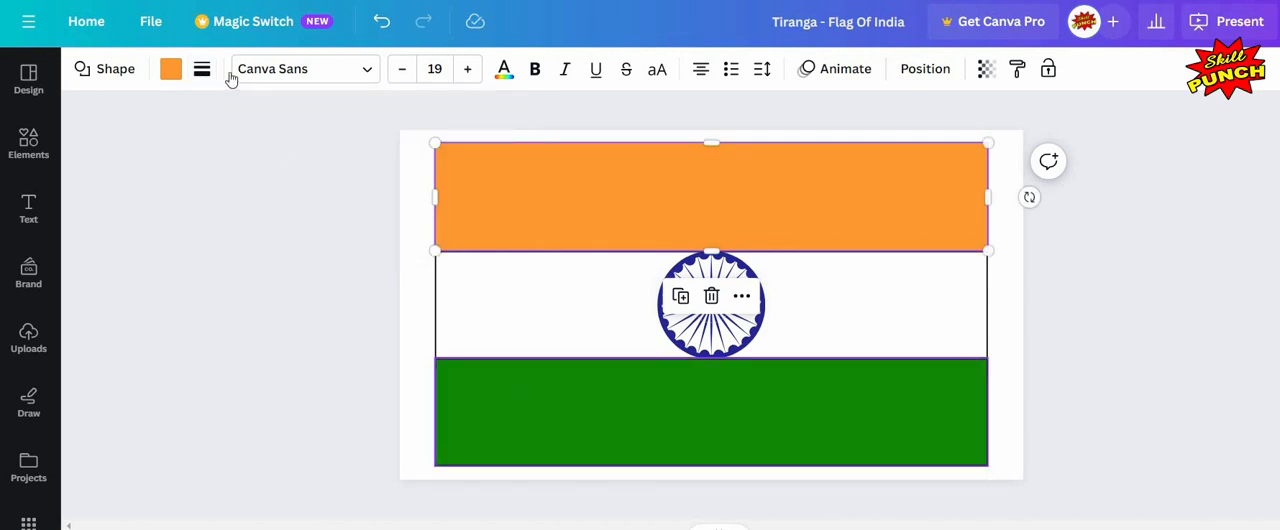
click(232, 68)
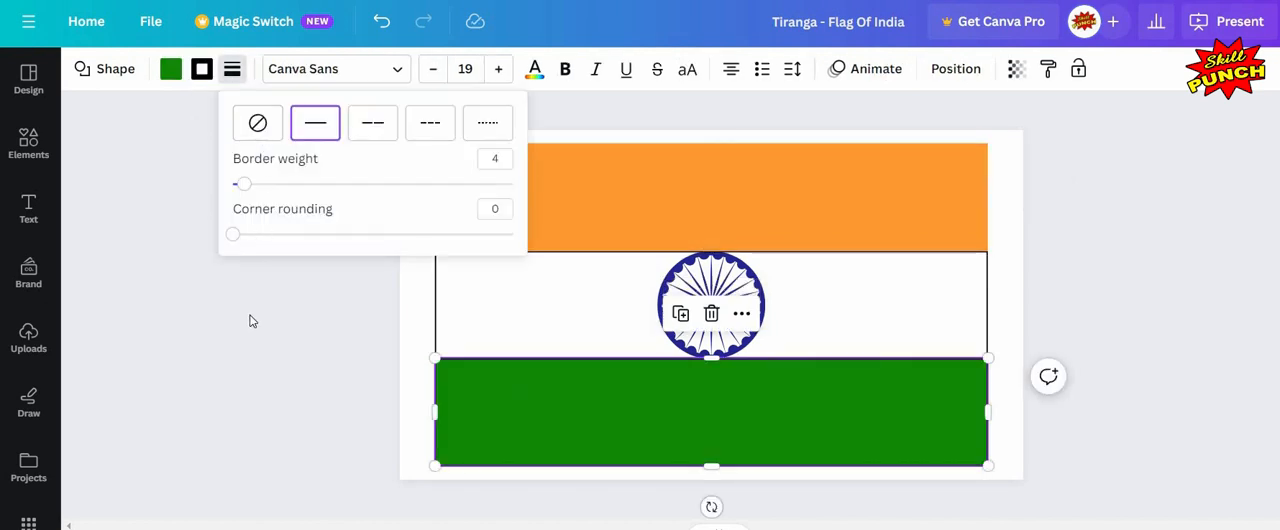
click(257, 122)
click(498, 302)
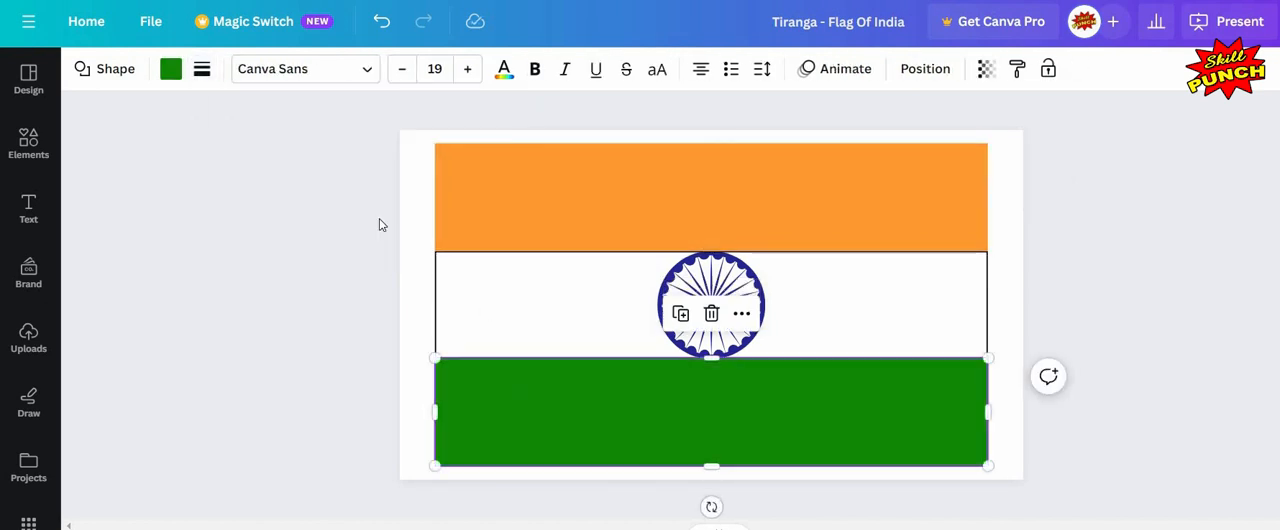
click(232, 68)
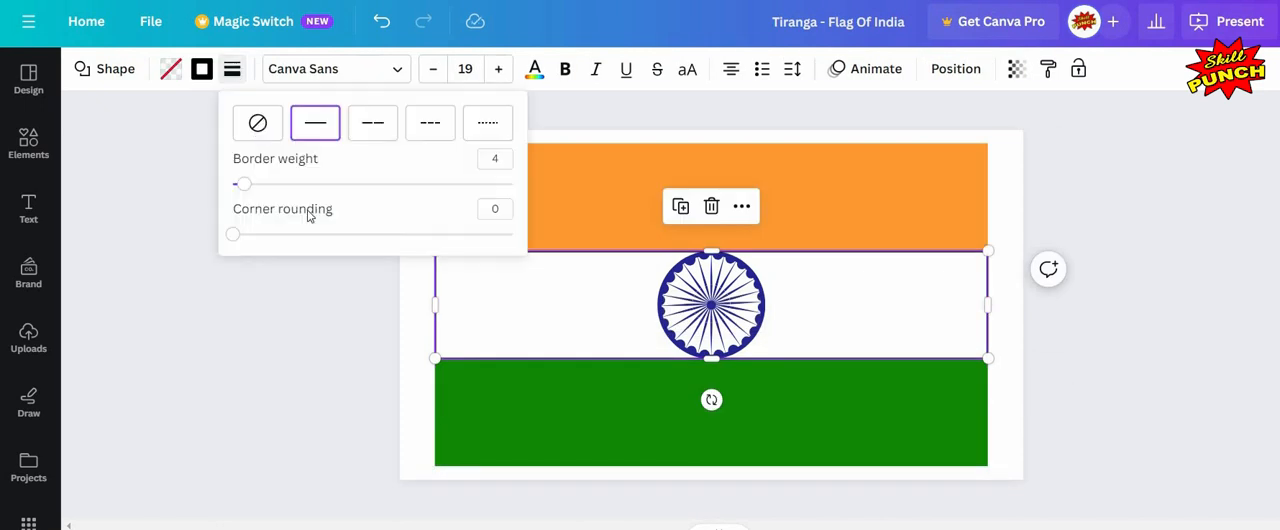
click(257, 122)
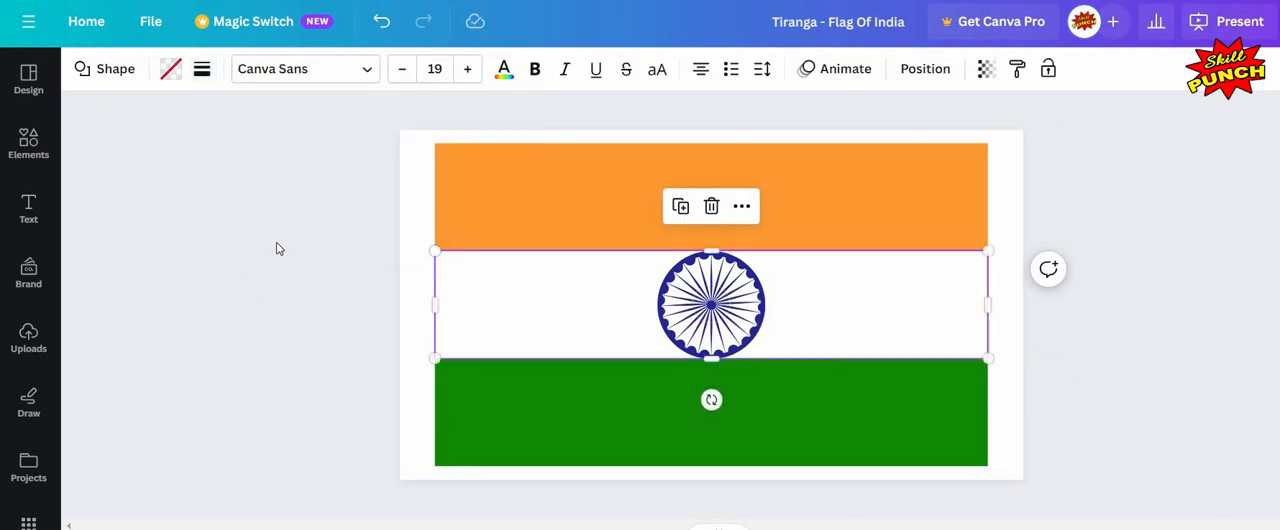
Step: Duplicate the page
click(1135, 237)
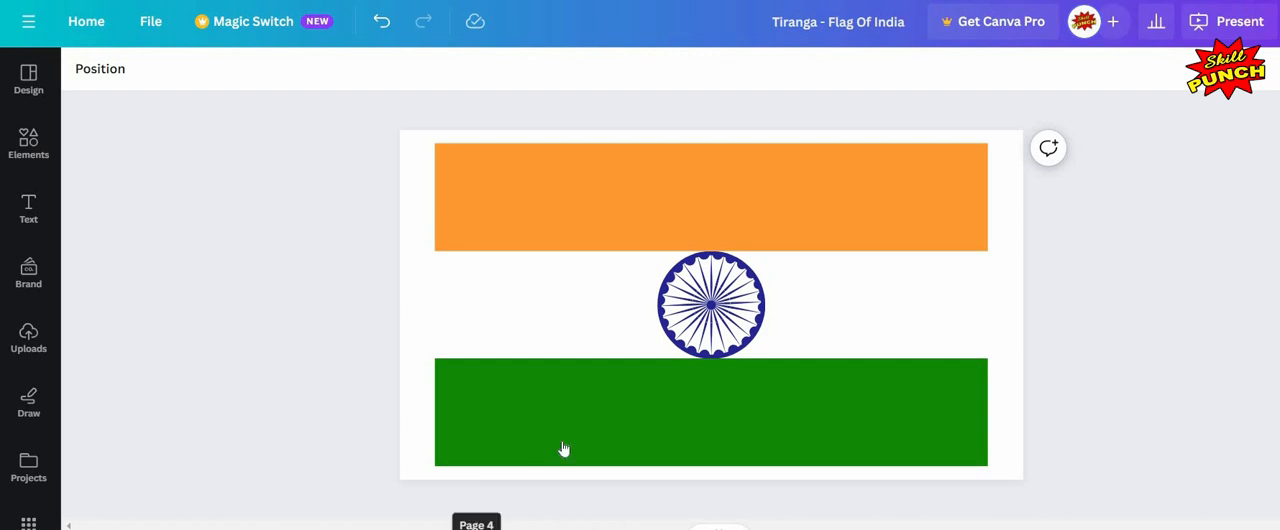
right_click(607, 278)
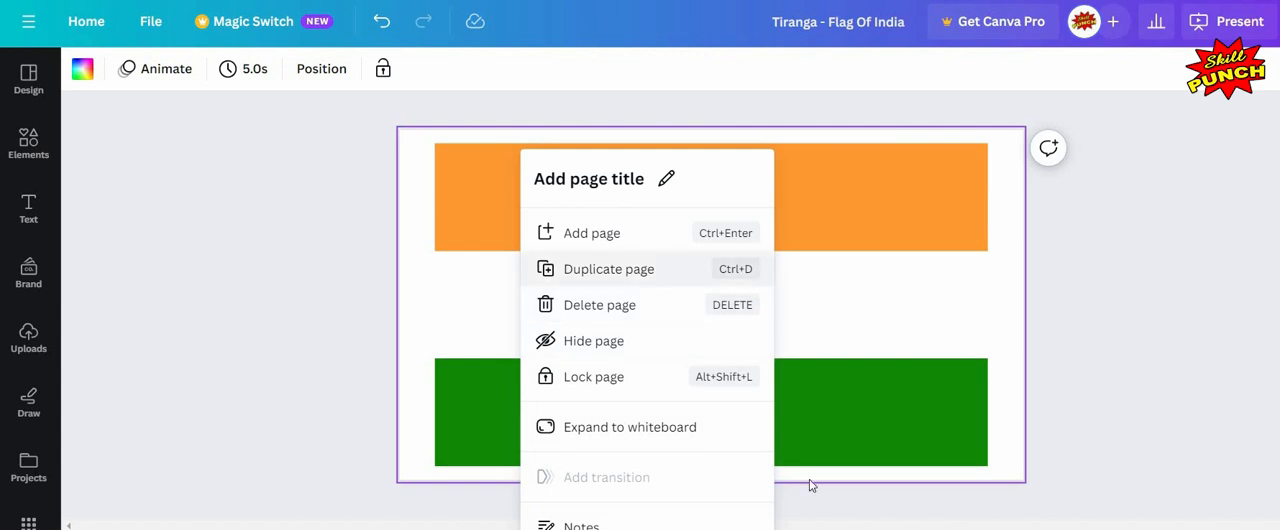
click(607, 273)
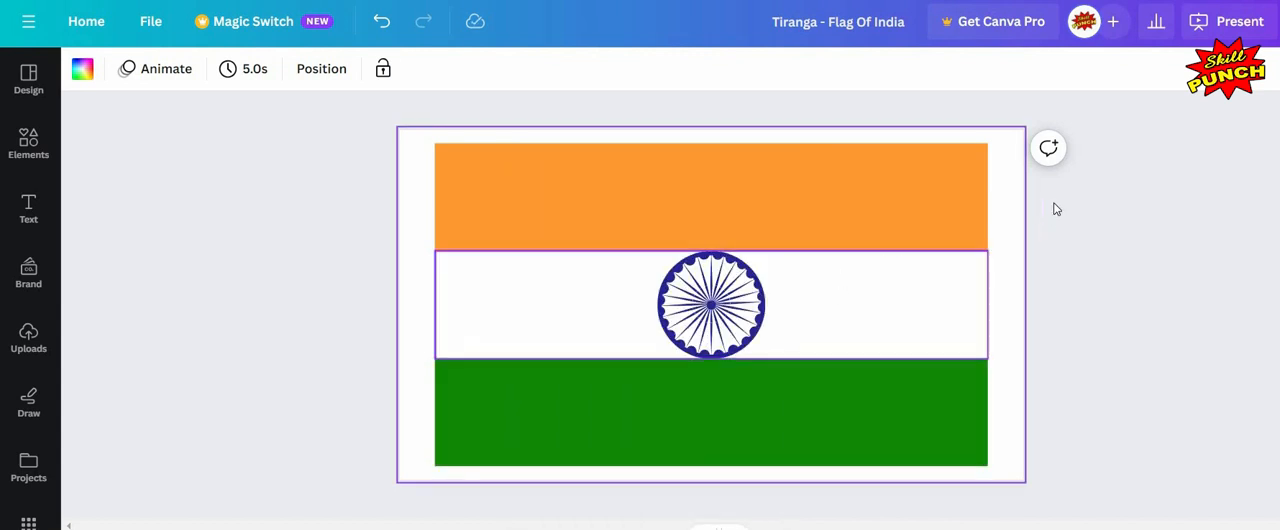
Step: Select all the flag elements together and lock them
drag(1053, 202, 954, 398)
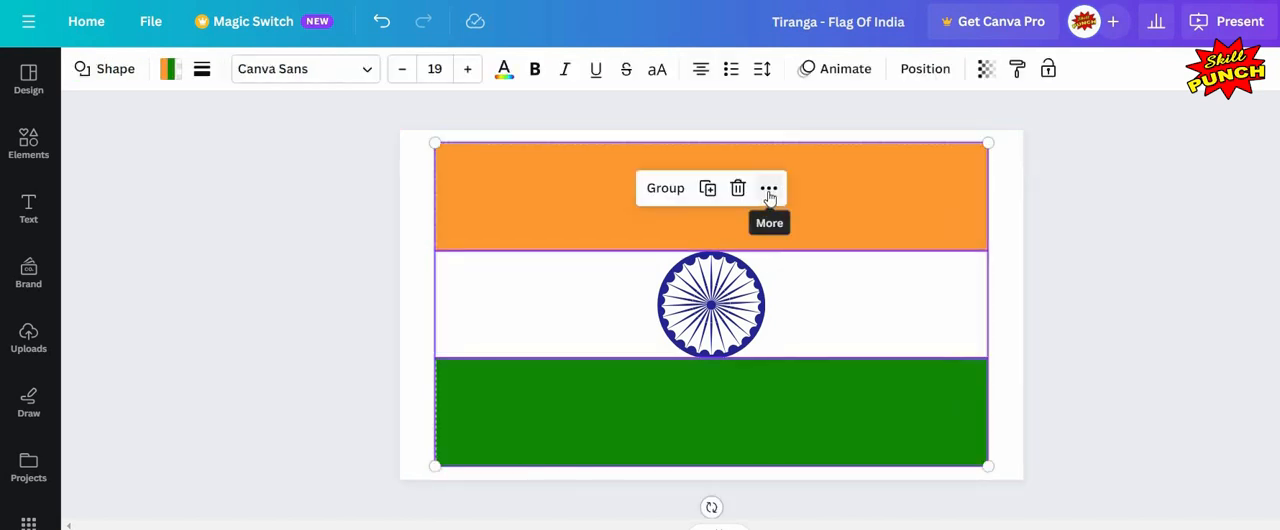
click(769, 190)
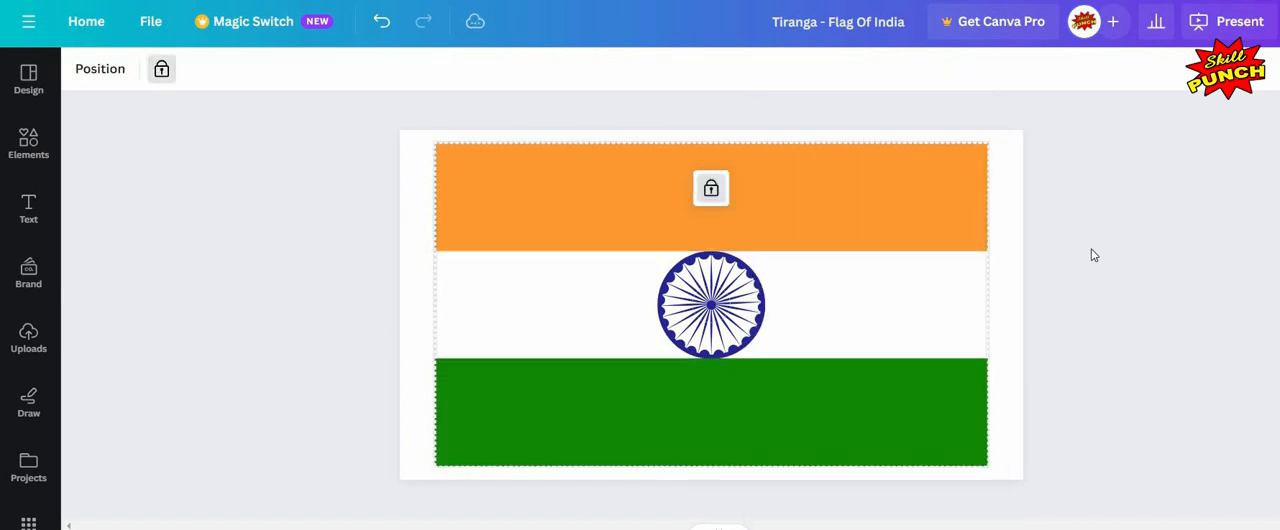
click(620, 244)
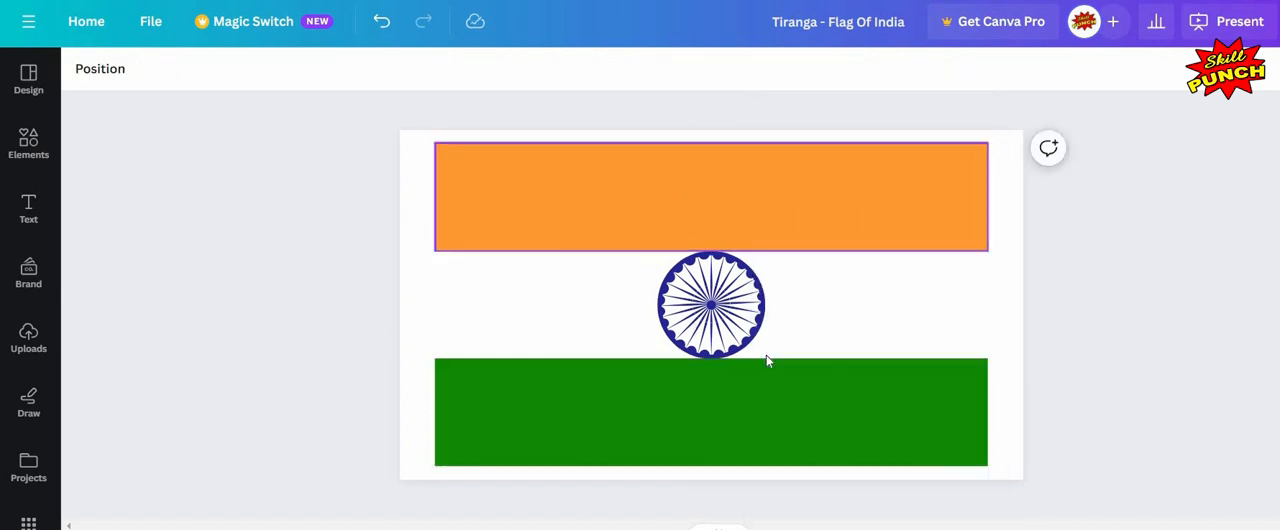
Step: Select all the parts of the Ashoka Chakra and group them together
drag(618, 236, 772, 359)
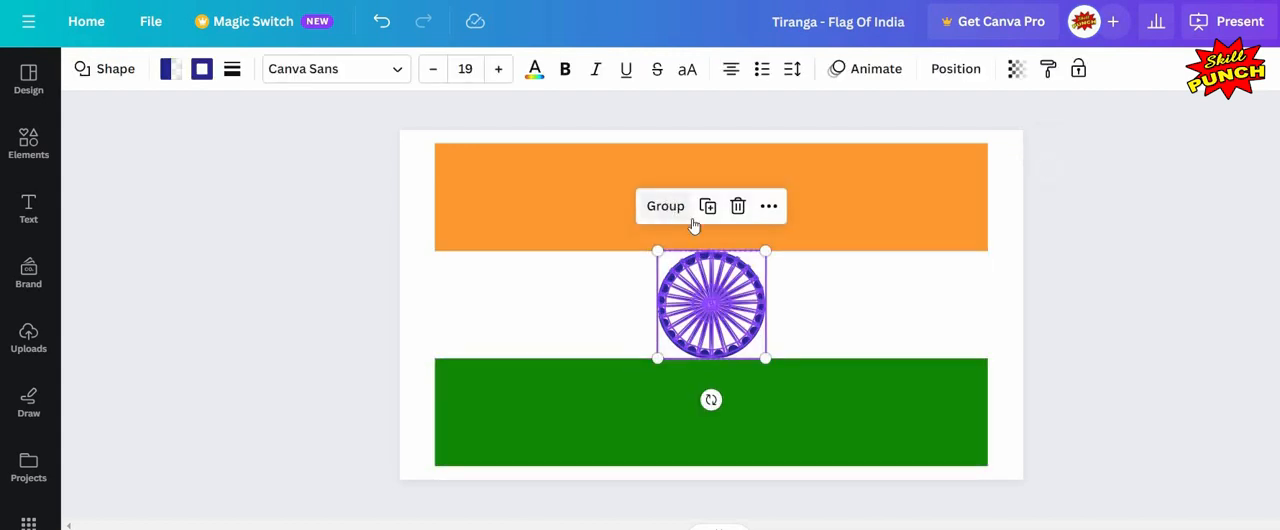
key(ctrl+g)
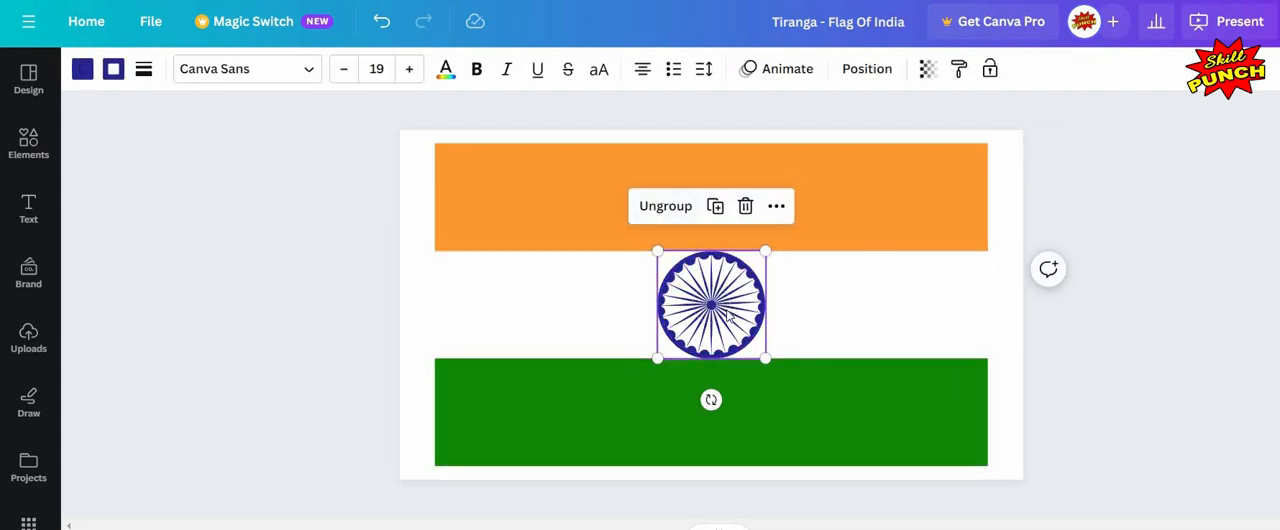
Step: Select the grouped Ashoka Chakra and apply the first motion effect animation, a rotating spin, to it
key(Escape)
click(778, 278)
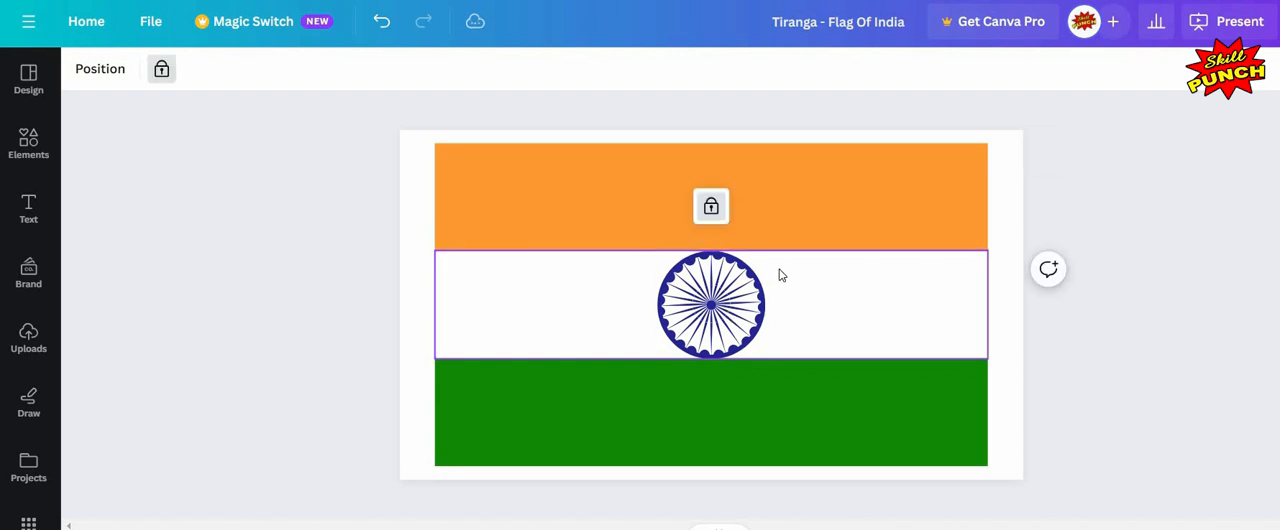
click(740, 320)
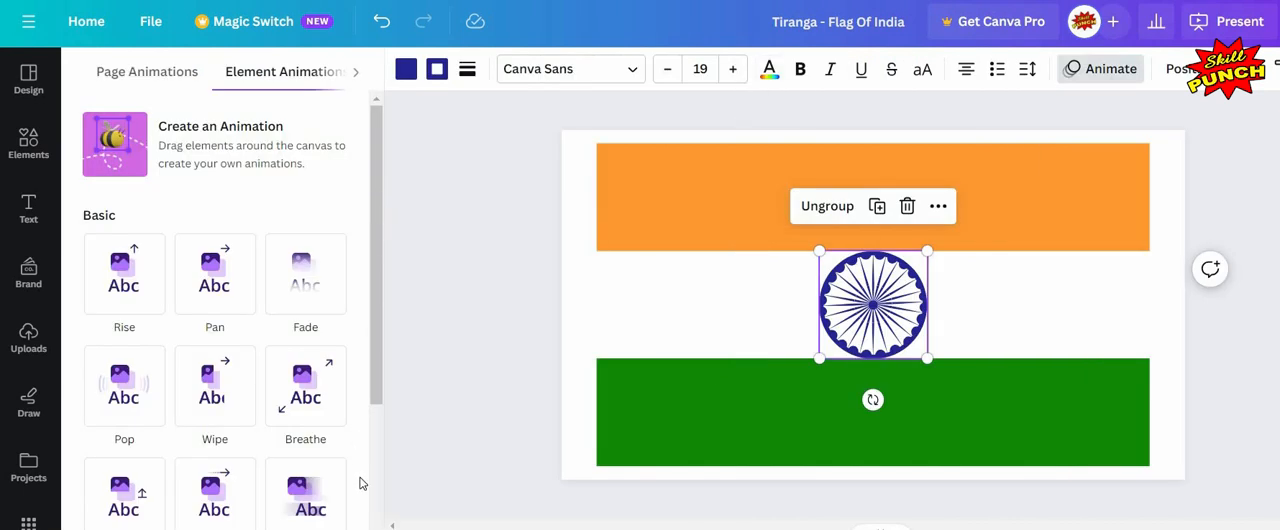
scroll(362, 484, down, 5)
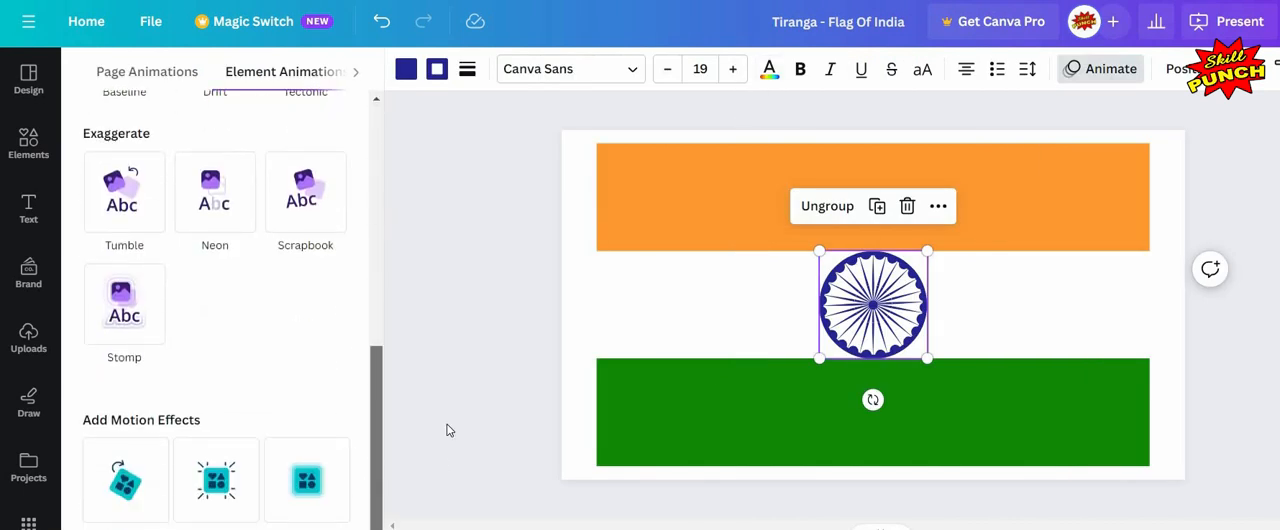
click(125, 476)
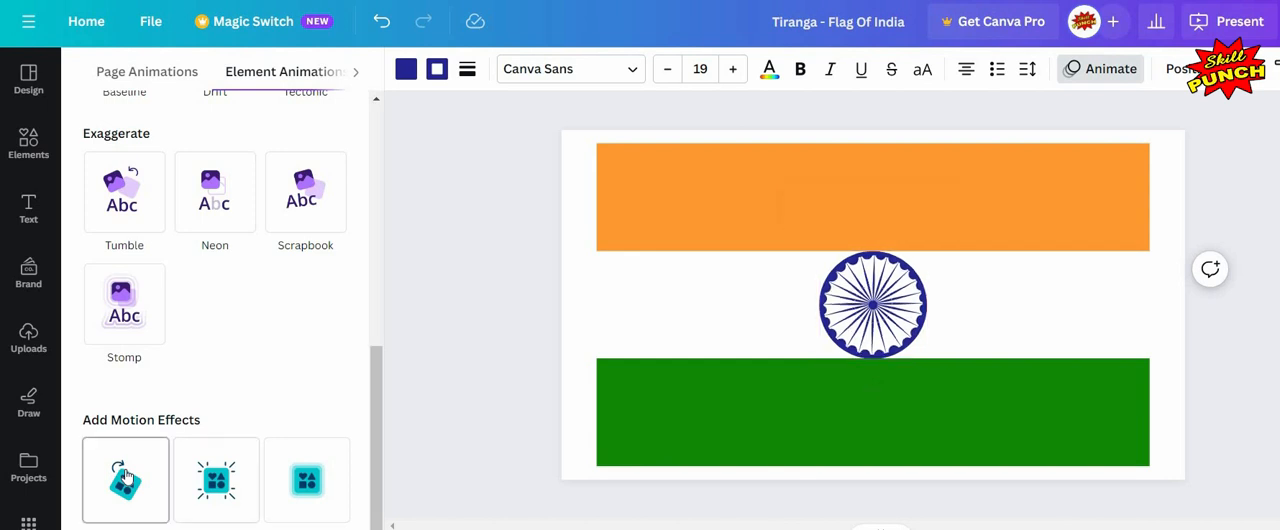